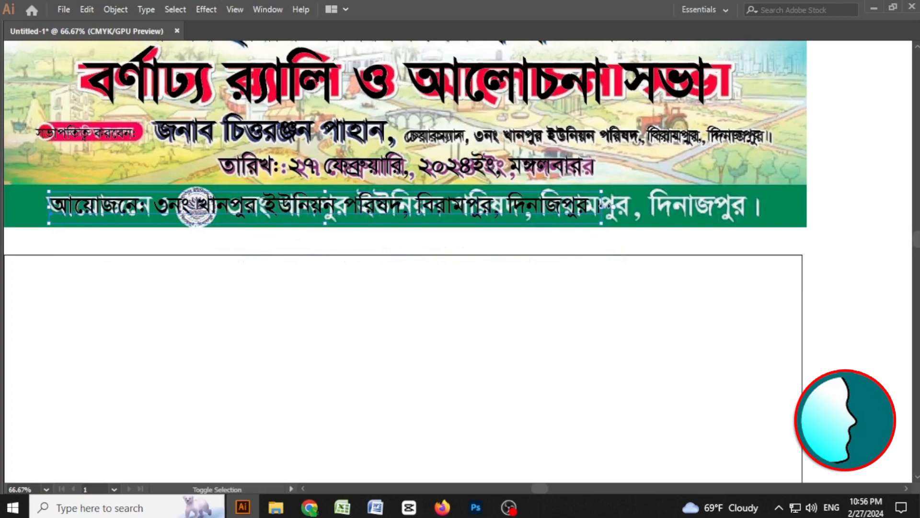
# Stretch the traced organizer line horizontally so it matches the width of the reference banner's text.
pyautogui.moveTo(604, 206); pyautogui.dragTo(761, 206)
pyautogui.click(869, 272)
pyautogui.press('space')
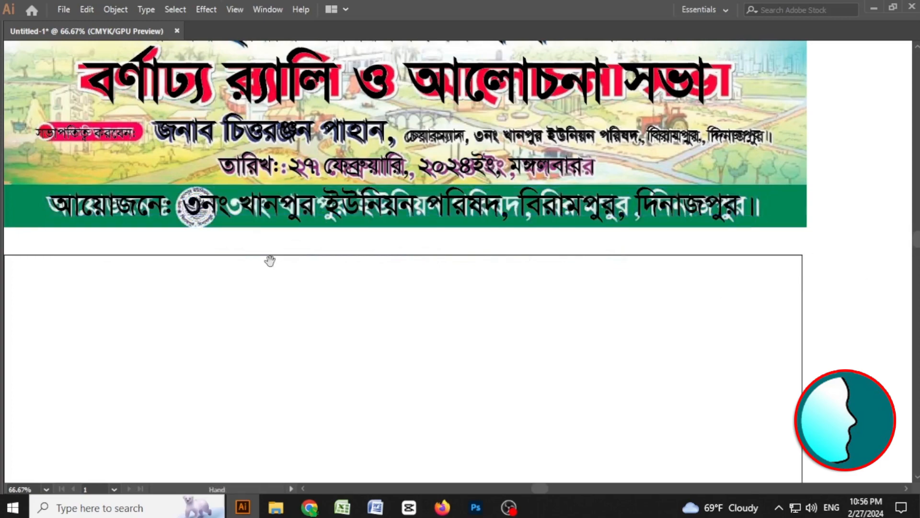
# Zoom in to compare the traced text lines with the reference banner's upper section.
pyautogui.moveTo(270, 261); pyautogui.dragTo(367, 304)
pyautogui.hotkey('ctrl', 'space')
pyautogui.moveTo(344, 247); pyautogui.dragTo(366, 271)
pyautogui.click(404, 351)
pyautogui.click(531, 403)
pyautogui.press('space')
pyautogui.moveTo(351, 228); pyautogui.dragTo(448, 356)
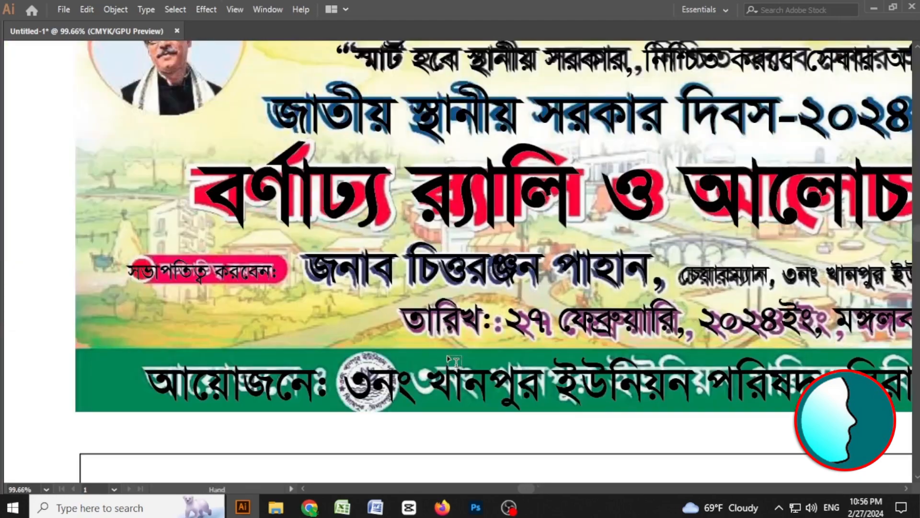
pyautogui.hotkey('ctrl', '-')
pyautogui.hotkey('ctrl', '-')
pyautogui.hotkey('ctrl', '-')
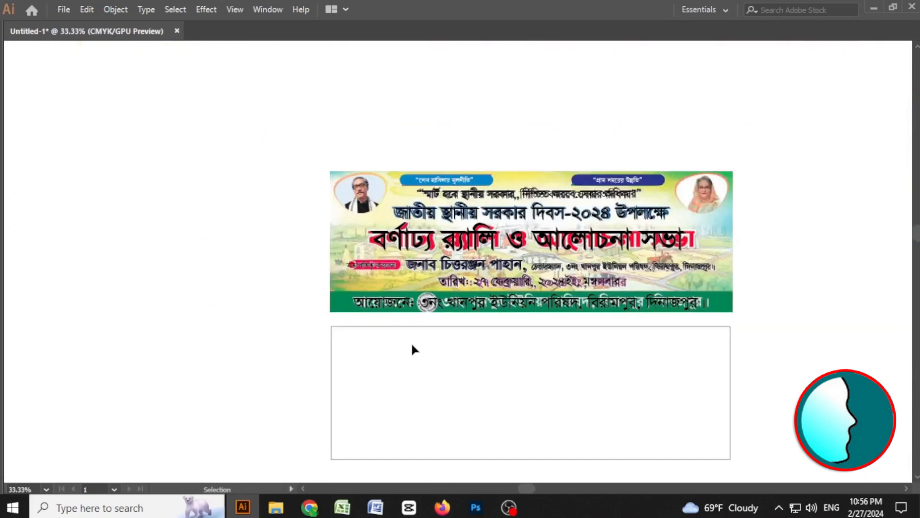
# Move the traced text group off the reference banner into the empty space beside it.
pyautogui.press('space')
pyautogui.moveTo(746, 323); pyautogui.dragTo(689, 311)
pyautogui.moveTo(694, 136); pyautogui.dragTo(261, 289)
pyautogui.press('space')
pyautogui.moveTo(612, 318); pyautogui.dragTo(303, 259)
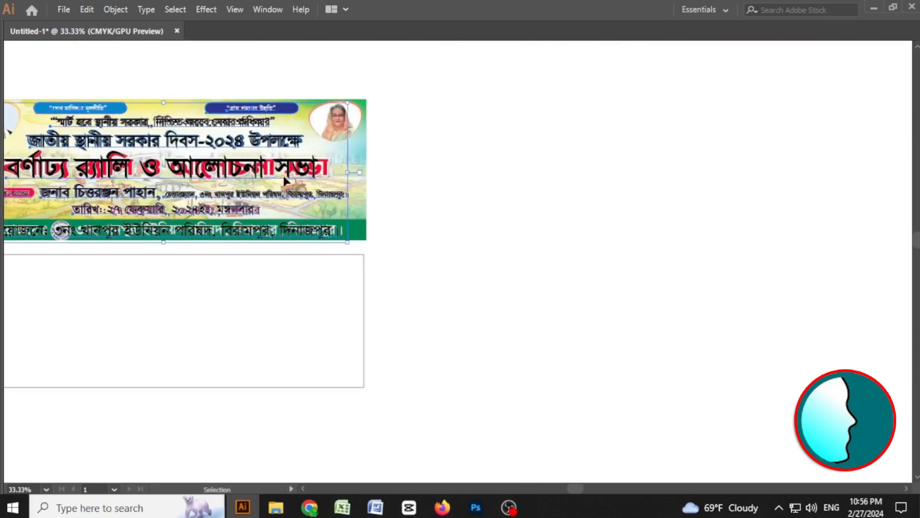
pyautogui.moveTo(269, 165); pyautogui.dragTo(746, 239)
pyautogui.click(587, 461)
# Select the entire traced text group and shift it slightly down and to the right.
pyautogui.press('space')
pyautogui.moveTo(727, 401); pyautogui.dragTo(735, 349)
pyautogui.press('t')
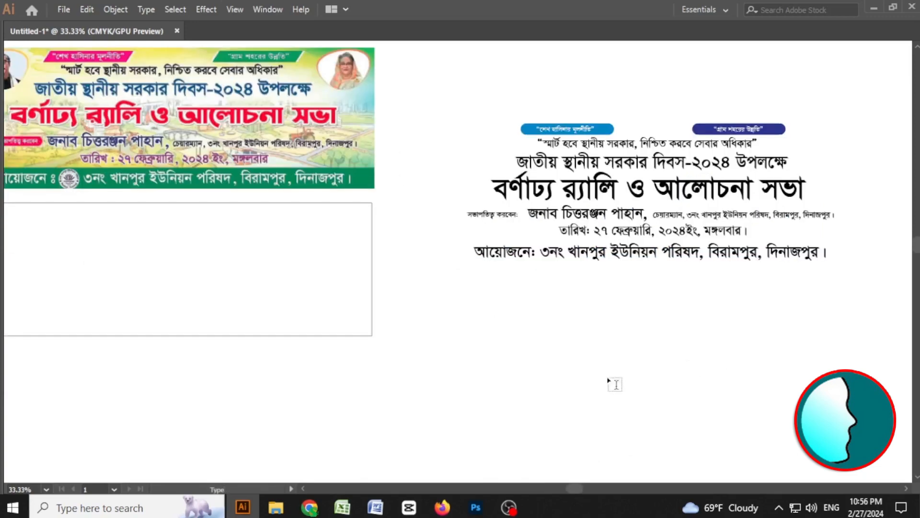
pyautogui.press('v')
pyautogui.press('space')
pyautogui.moveTo(794, 295); pyautogui.dragTo(598, 292)
pyautogui.hotkey('ctrl', 'space')
pyautogui.moveTo(493, 116); pyautogui.dragTo(522, 159)
pyautogui.hotkey('ctrl', 'space')
pyautogui.press('space')
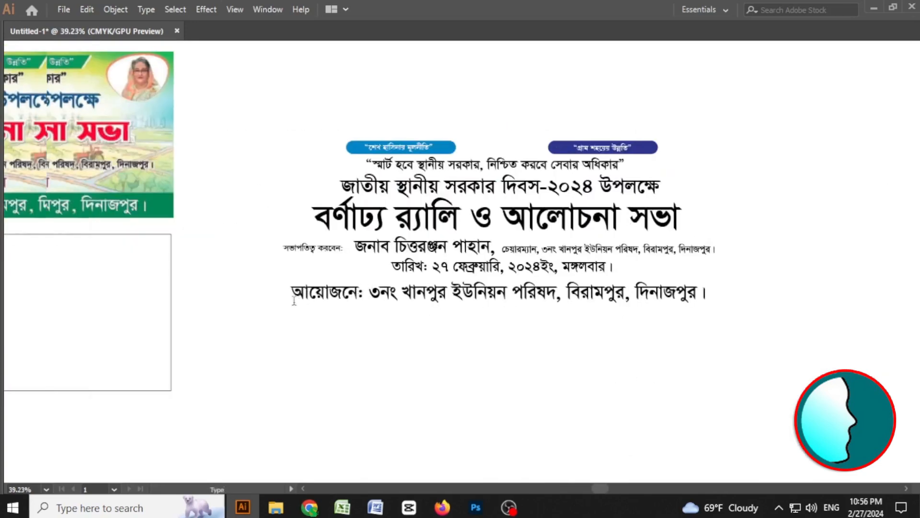
pyautogui.press('v')
pyautogui.moveTo(129, 296); pyautogui.dragTo(692, 194)
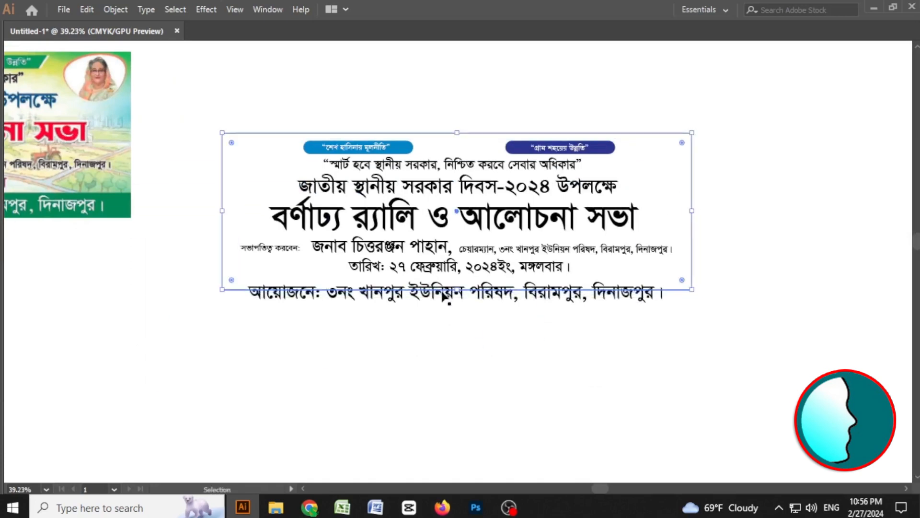
pyautogui.moveTo(461, 293); pyautogui.dragTo(479, 311)
pyautogui.click(559, 349)
# Pan between the reference banner and the traced text layout to compare them.
pyautogui.press('z')
pyautogui.moveTo(463, 176); pyautogui.dragTo(429, 186)
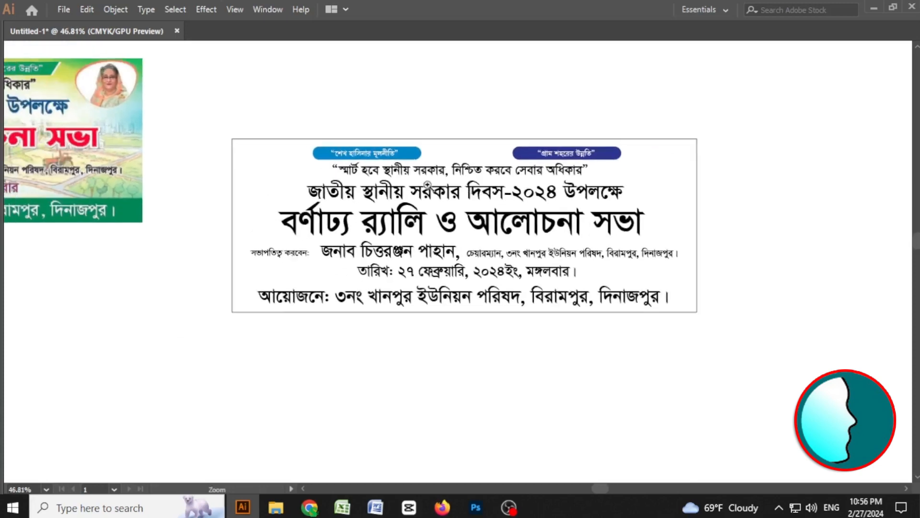
pyautogui.moveTo(147, 152); pyautogui.dragTo(205, 186)
pyautogui.press('space')
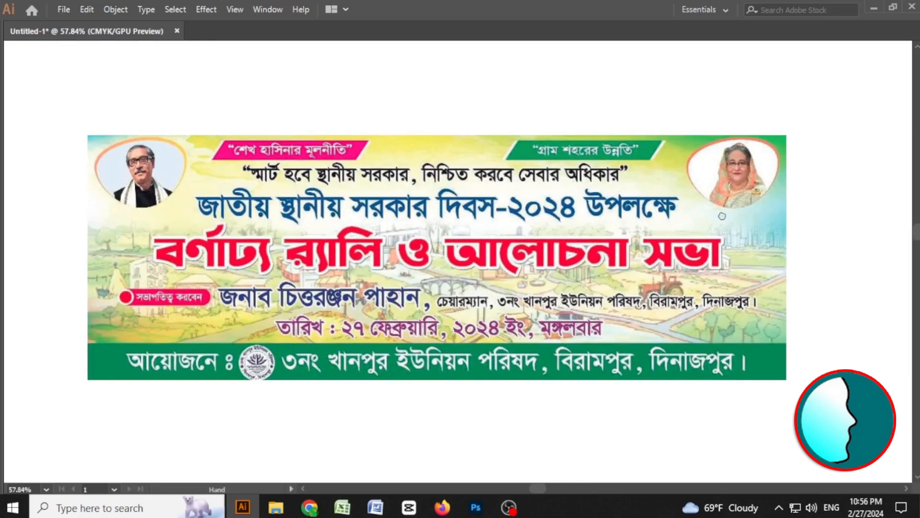
pyautogui.moveTo(722, 216); pyautogui.dragTo(203, 194)
pyautogui.moveTo(608, 214); pyautogui.dragTo(430, 145)
pyautogui.moveTo(630, 234); pyautogui.dragTo(550, 204)
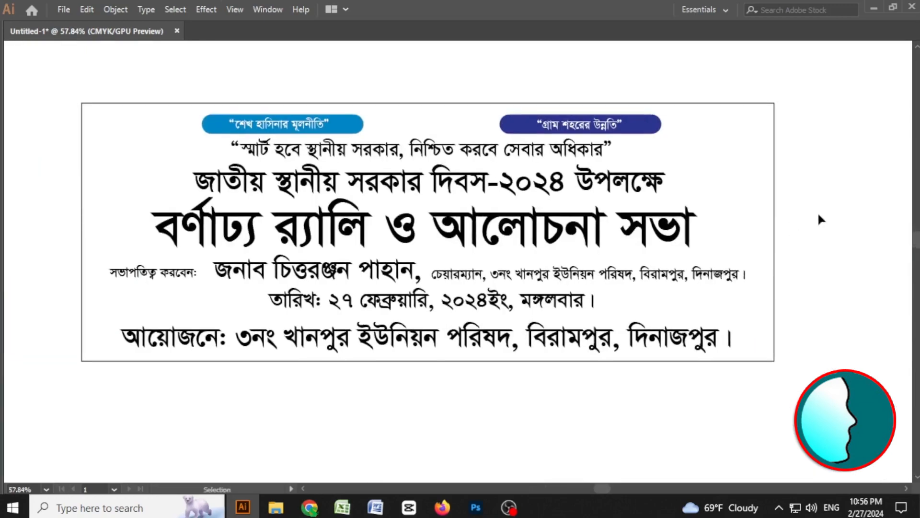
pyautogui.moveTo(762, 242); pyautogui.dragTo(761, 232)
pyautogui.moveTo(101, 167); pyautogui.dragTo(501, 248)
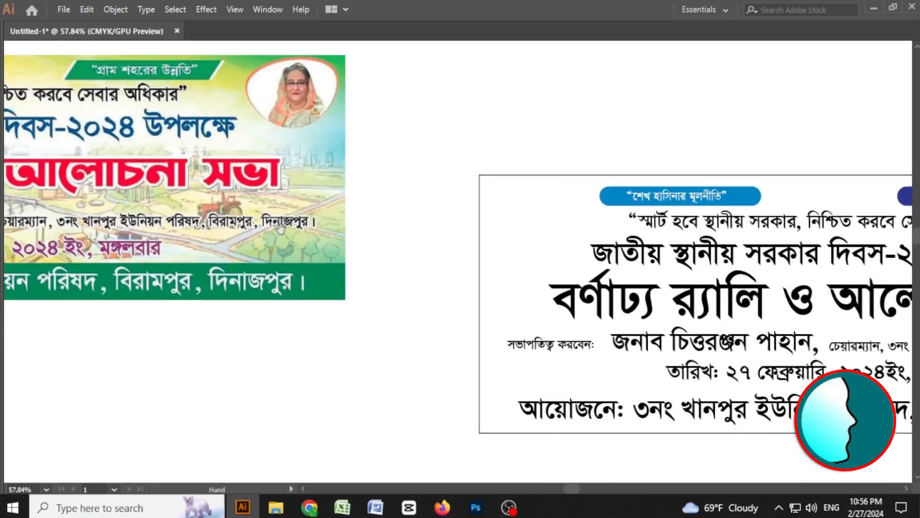
pyautogui.moveTo(676, 252); pyautogui.dragTo(321, 219)
pyautogui.moveTo(560, 261); pyautogui.dragTo(521, 238)
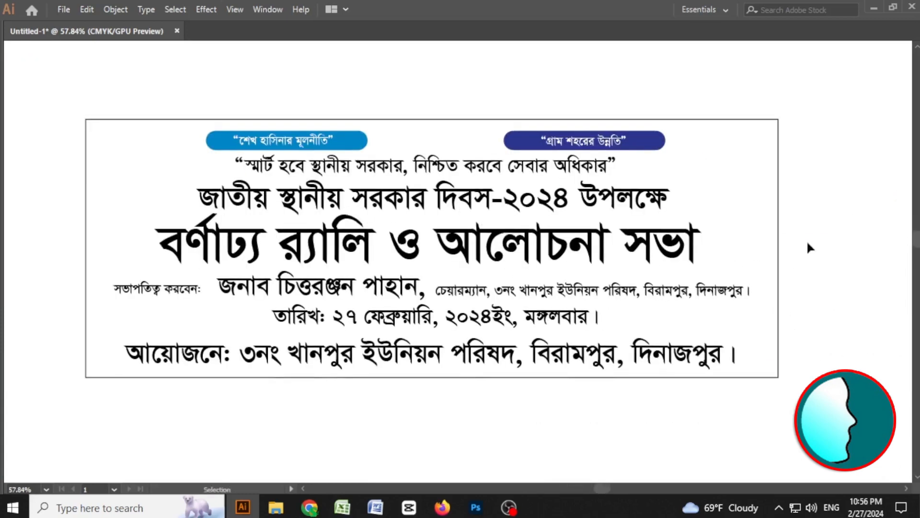
pyautogui.press('v')
pyautogui.click(778, 271)
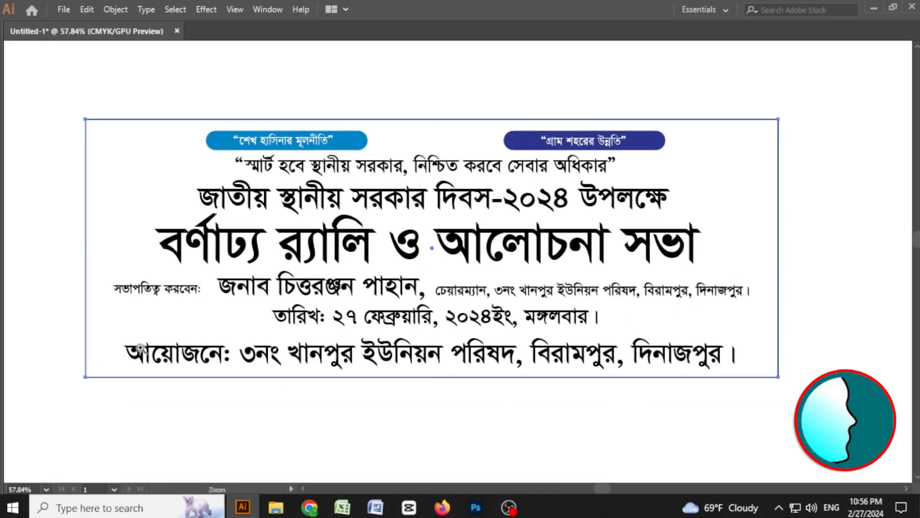
pyautogui.moveTo(185, 343); pyautogui.dragTo(740, 309)
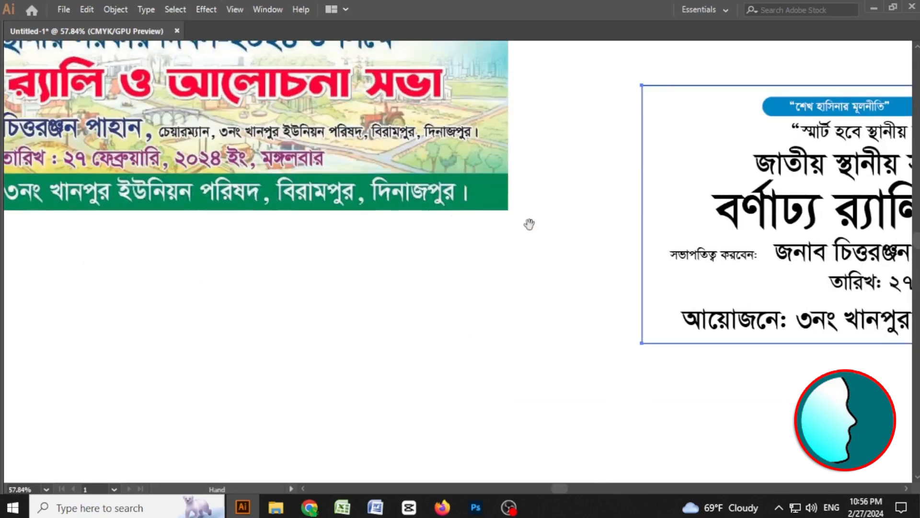
pyautogui.moveTo(828, 263); pyautogui.dragTo(321, 265)
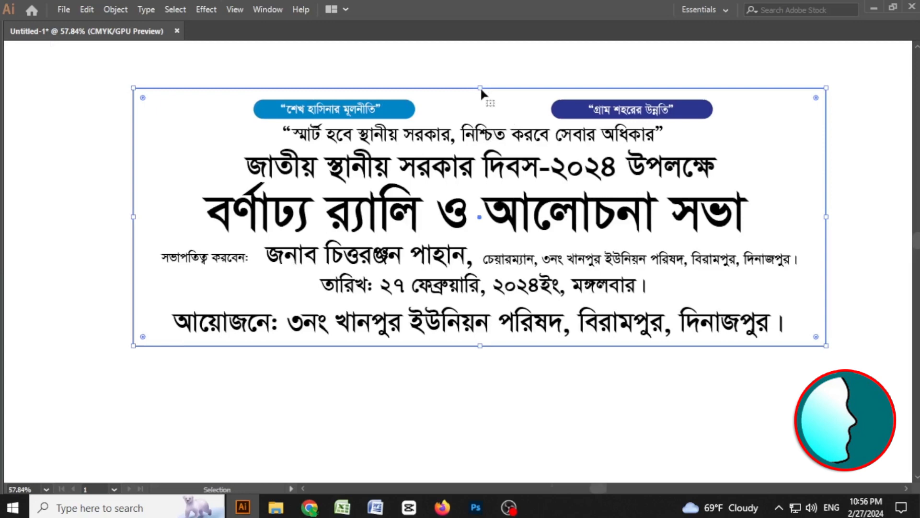
pyautogui.moveTo(481, 89); pyautogui.dragTo(497, 233)
pyautogui.moveTo(497, 233); pyautogui.dragTo(497, 246)
pyautogui.moveTo(492, 242); pyautogui.dragTo(487, 291)
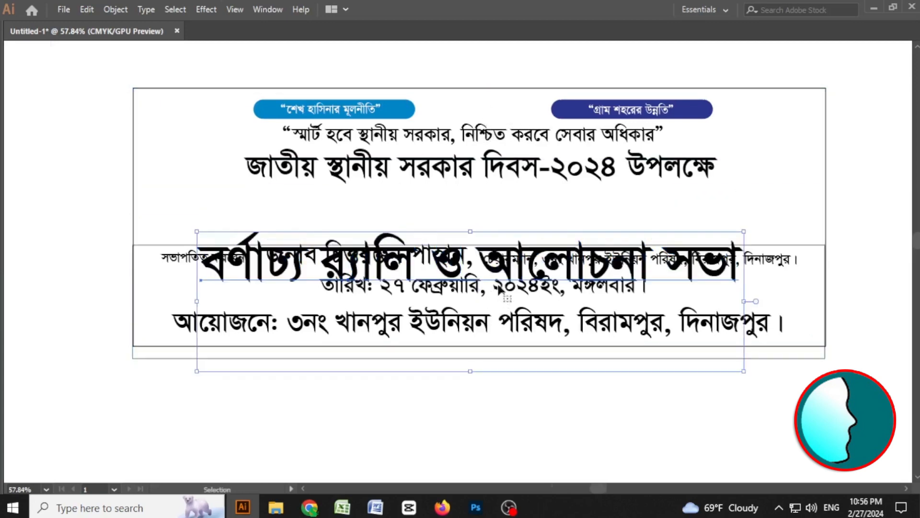
pyautogui.hotkey('ctrl', 'z')
pyautogui.click(801, 267)
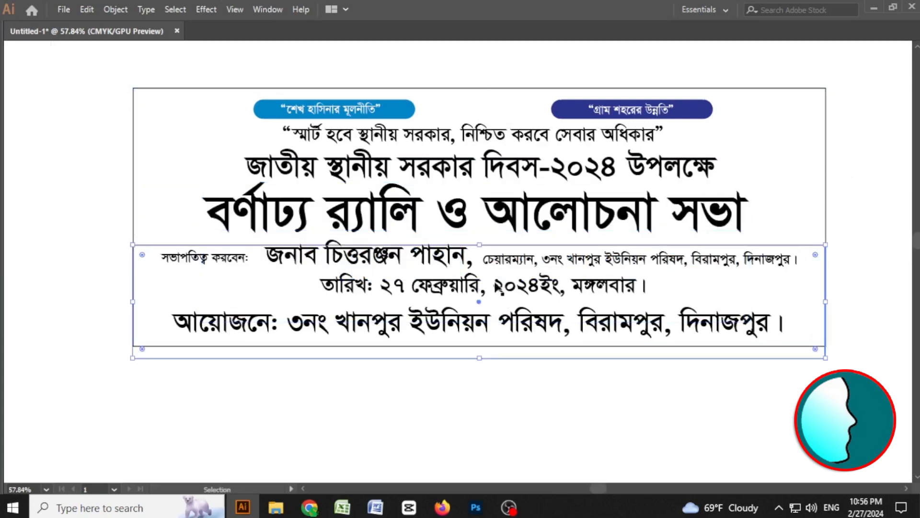
pyautogui.hotkey('ctrl', 'z')
pyautogui.hotkey('ctrl', 'z')
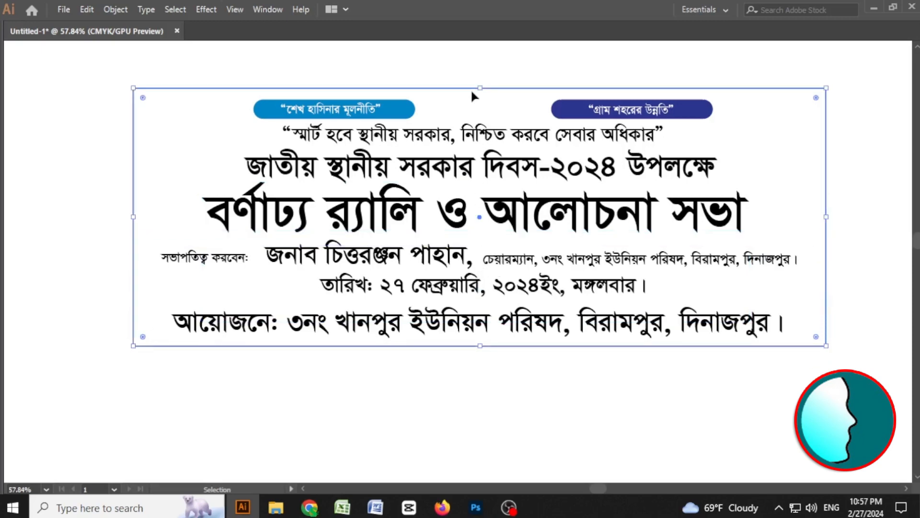
# Form a band rectangle across the bottom of the frame, behind the organizer line.
pyautogui.moveTo(481, 87); pyautogui.dragTo(488, 304)
pyautogui.click(489, 301)
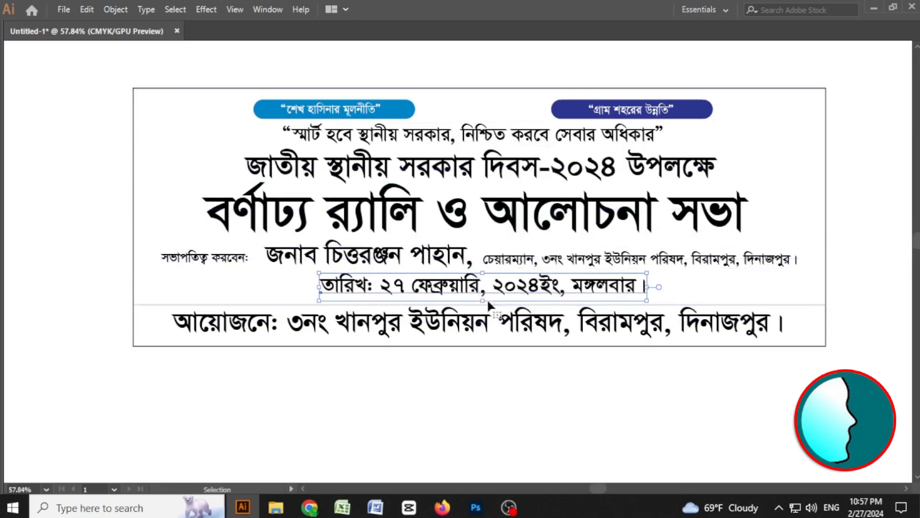
# Fill the bottom band rectangle with cyan.
pyautogui.click(486, 376)
pyautogui.moveTo(808, 322); pyautogui.dragTo(807, 323)
pyautogui.press('Tab')
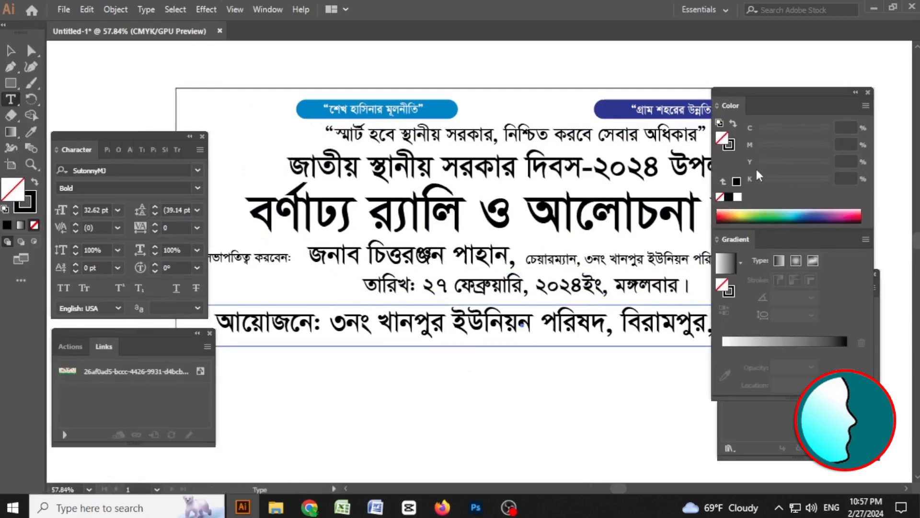
pyautogui.click(736, 182)
pyautogui.click(760, 181)
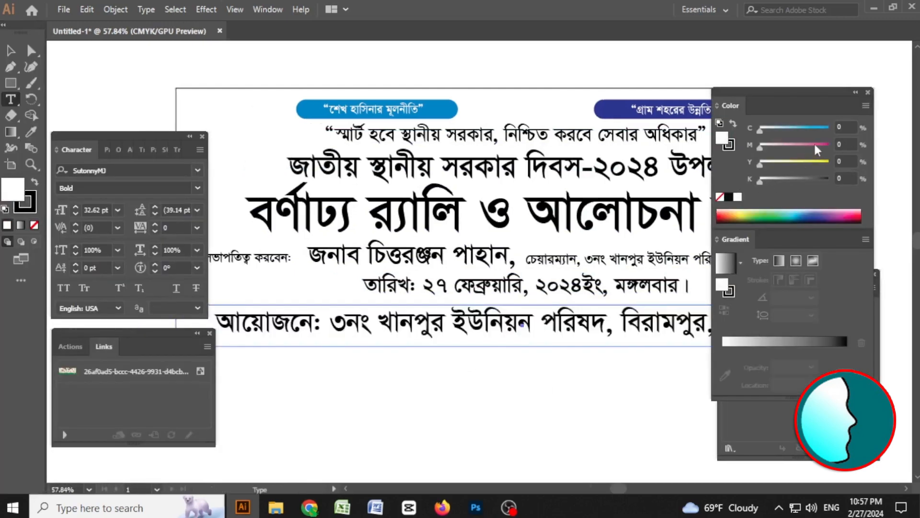
pyautogui.click(828, 129)
pyautogui.press('Tab')
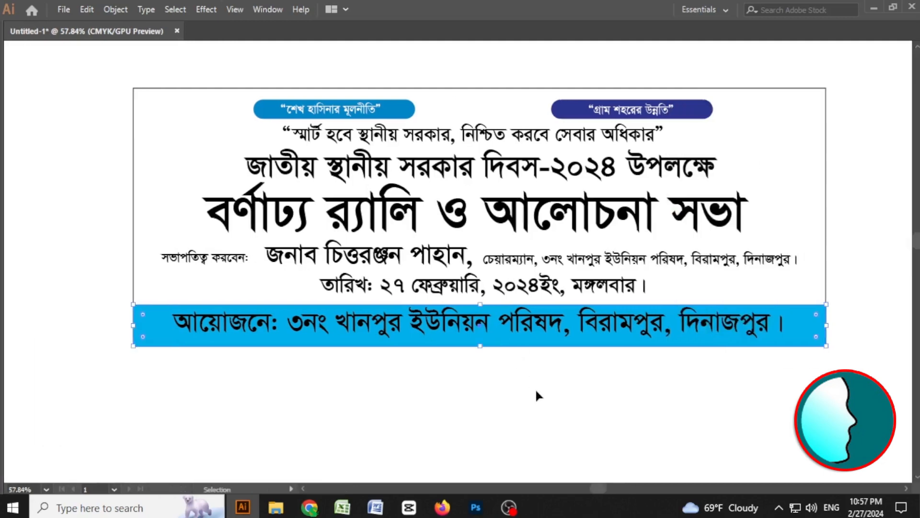
# Select the organizer line in the band and color its text white.
pyautogui.keyDown('ctrl'); pyautogui.click(535, 387); pyautogui.keyUp('ctrl')
pyautogui.moveTo(510, 331)
pyautogui.mouseDown()
pyautogui.moveTo(510, 339)
pyautogui.moveTo(527, 335)
pyautogui.mouseUp()
pyautogui.press('Tab')
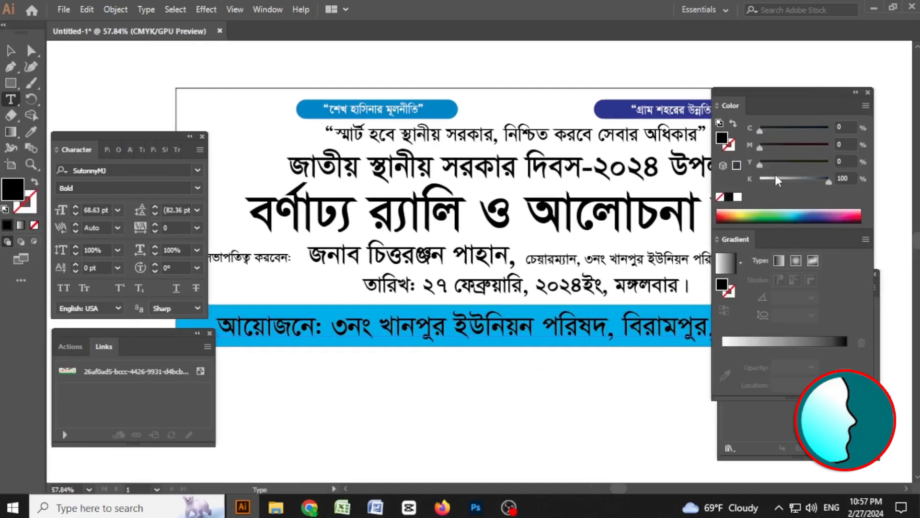
pyautogui.moveTo(774, 179); pyautogui.dragTo(738, 185)
pyautogui.press('Tab')
# Change the main title line's font to KarnaphuliMJ Bold and scale it up to span the frame.
pyautogui.click(517, 230)
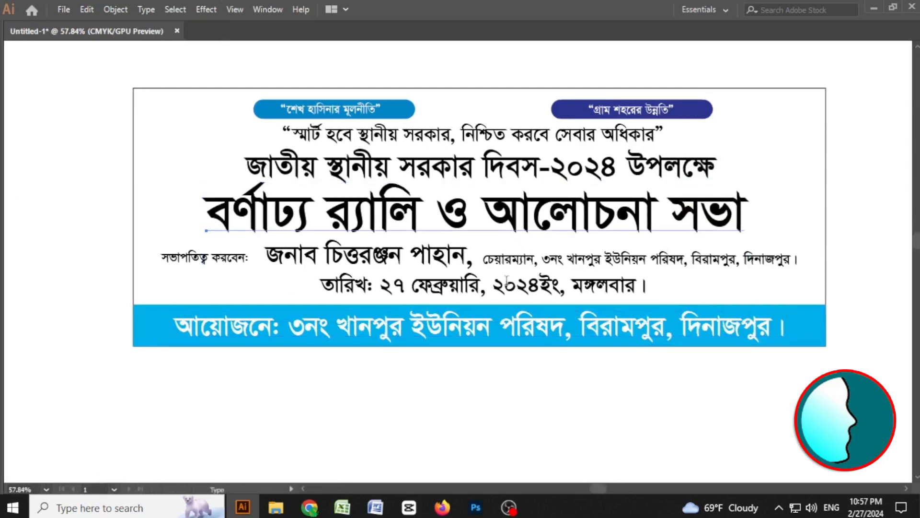
pyautogui.press('Tab')
pyautogui.moveTo(354, 206); pyautogui.dragTo(405, 205)
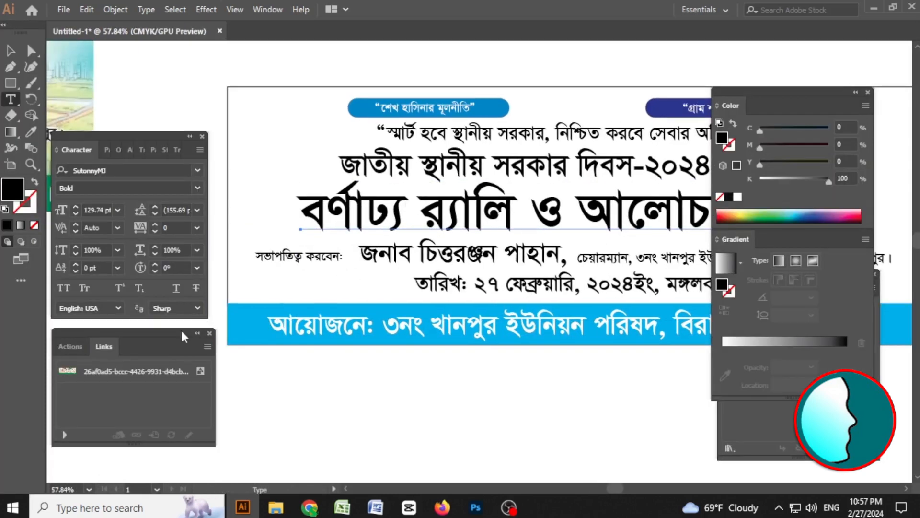
pyautogui.click(197, 171)
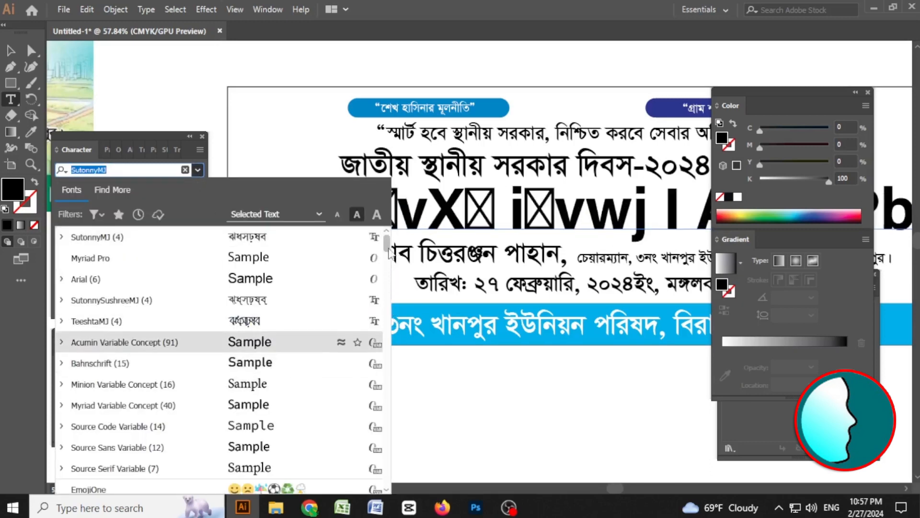
pyautogui.moveTo(389, 261); pyautogui.dragTo(394, 402)
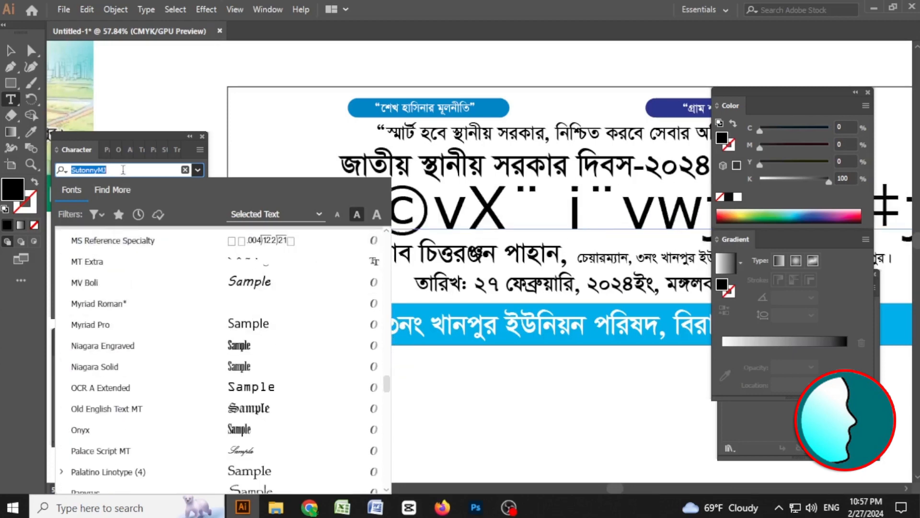
pyautogui.click(121, 170)
pyautogui.doubleClick(120, 170)
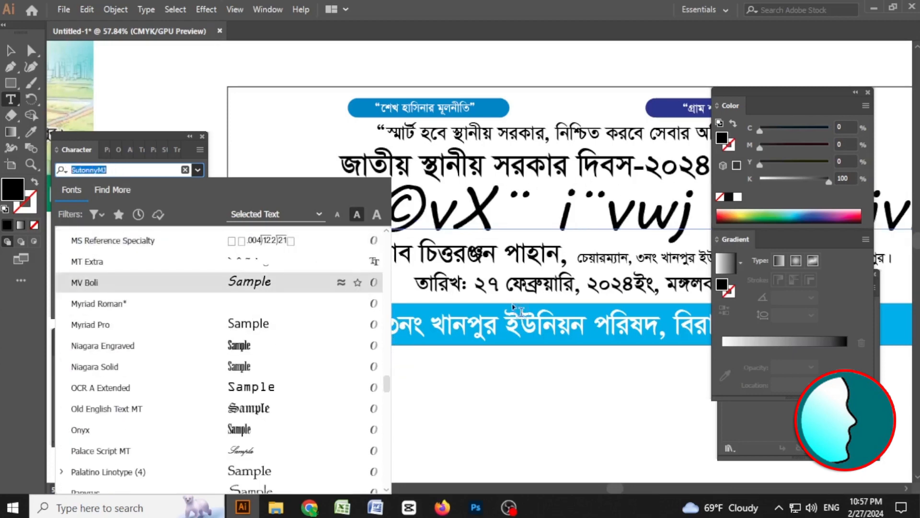
pyautogui.write('zm')
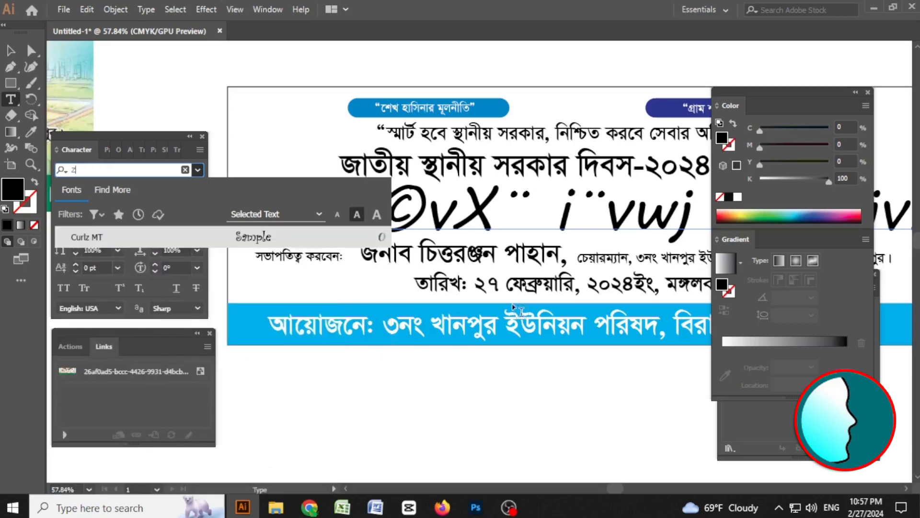
pyautogui.press('BackSpace')
pyautogui.press('BackSpace')
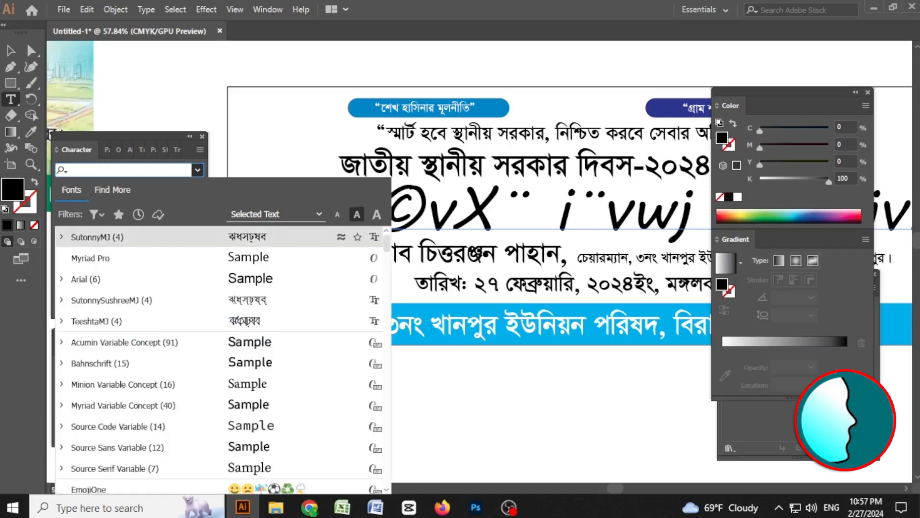
pyautogui.write('kon')
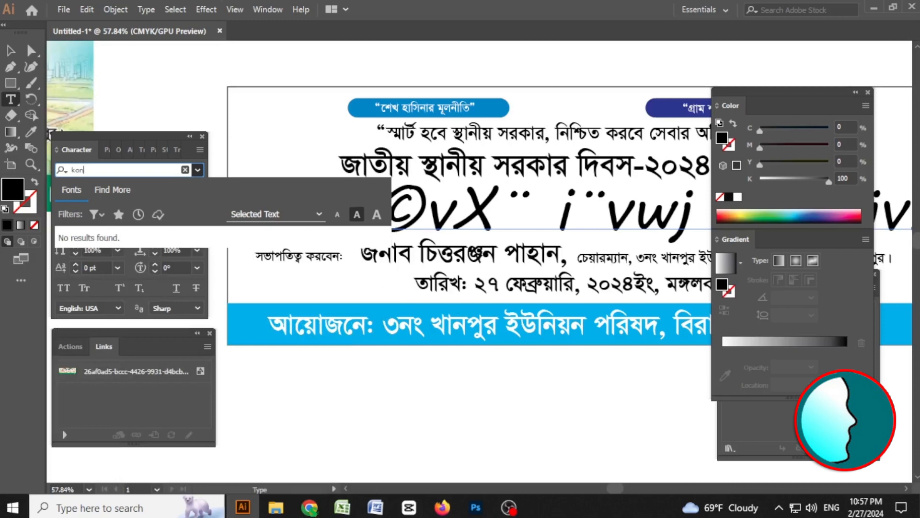
pyautogui.press('BackSpace')
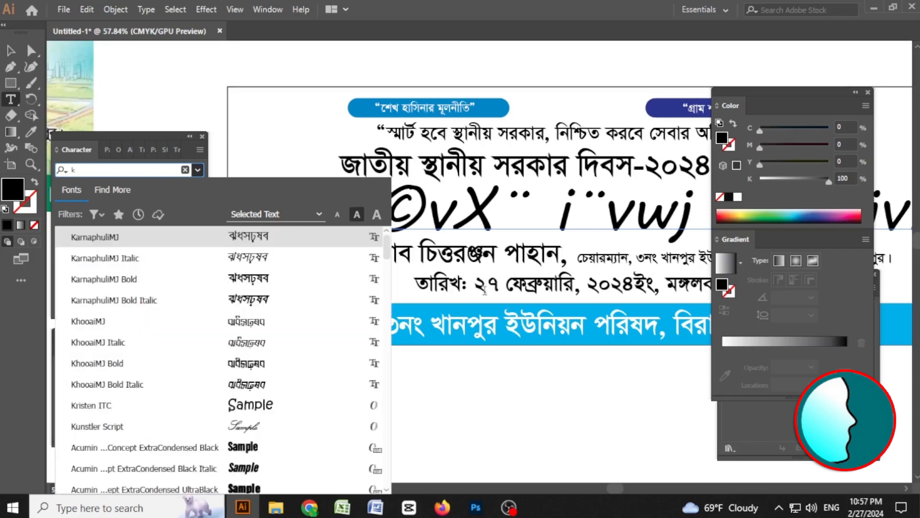
pyautogui.click(260, 280)
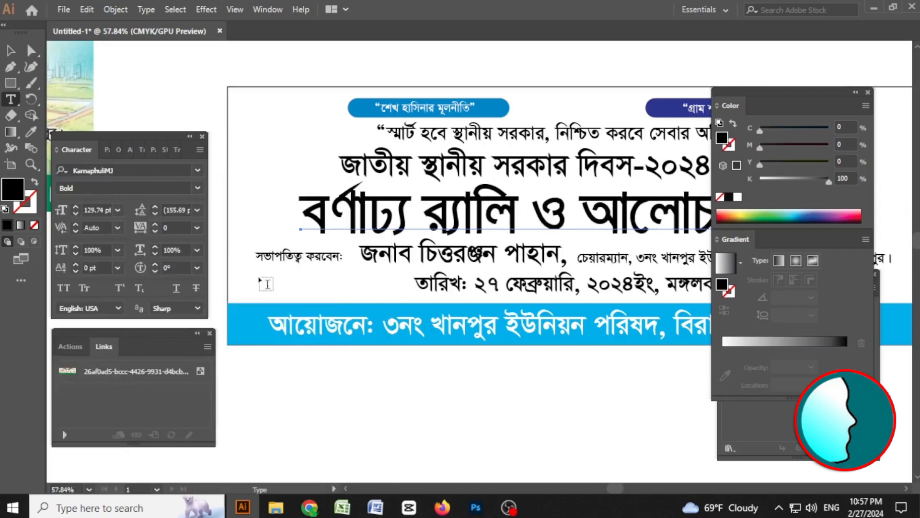
pyautogui.press('Tab')
pyautogui.press('v')
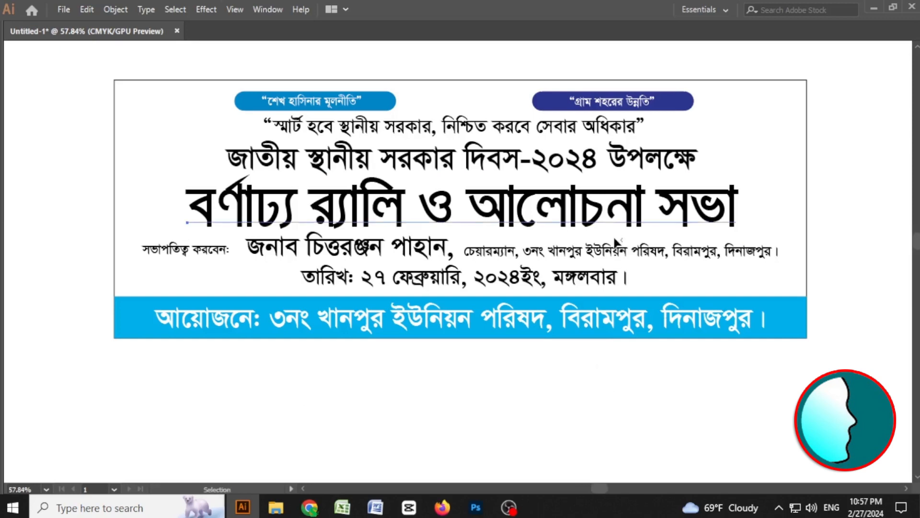
pyautogui.click(616, 230)
pyautogui.moveTo(739, 243); pyautogui.dragTo(767, 248)
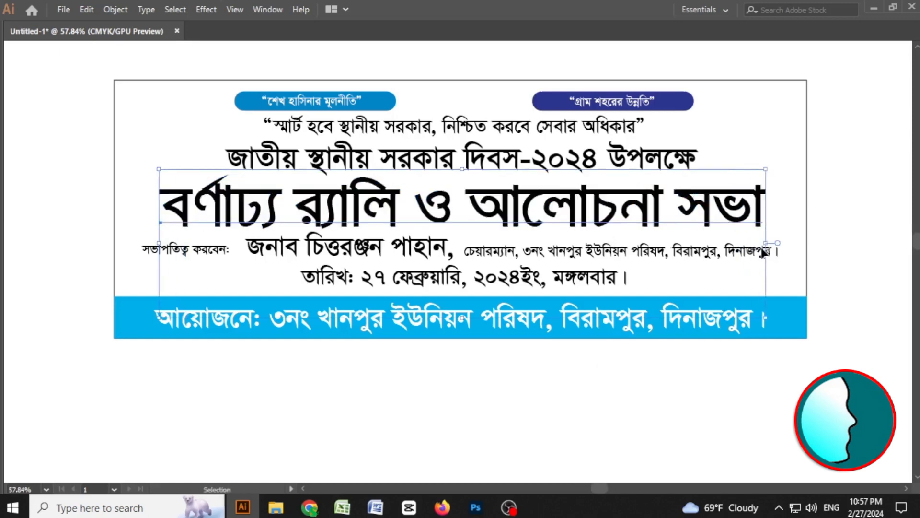
# Color the main title line red using 100% magenta and 100% yellow.
pyautogui.press('space')
pyautogui.moveTo(458, 190); pyautogui.dragTo(473, 206)
pyautogui.press('t')
pyautogui.press('Tab')
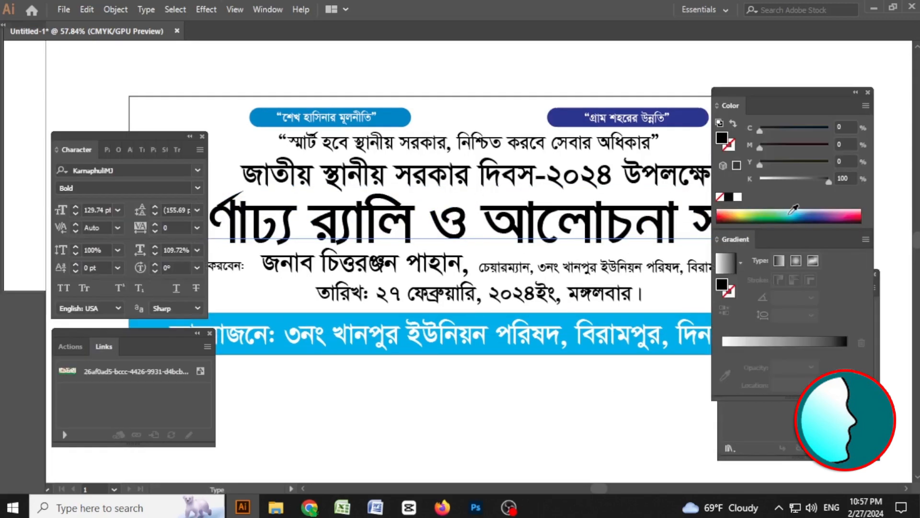
pyautogui.click(759, 180)
pyautogui.click(829, 162)
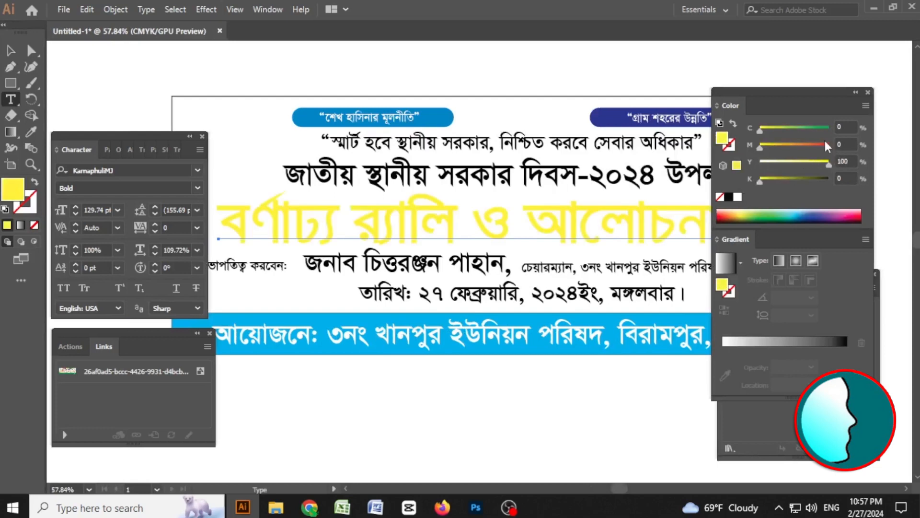
pyautogui.click(826, 144)
pyautogui.press('Escape')
pyautogui.press('Tab')
# Color the second heading line blue with 100% cyan and 100% magenta.
pyautogui.click(492, 186)
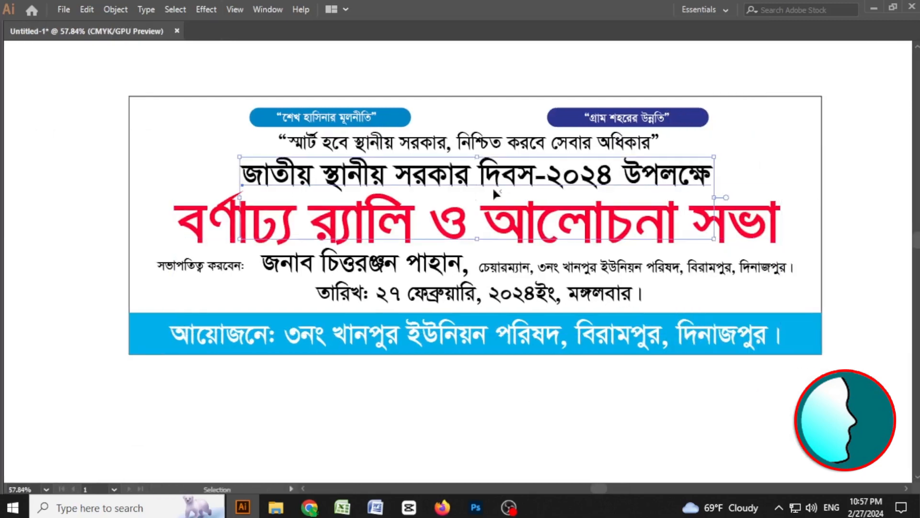
pyautogui.press('t')
pyautogui.press('Tab')
pyautogui.moveTo(828, 180); pyautogui.dragTo(738, 181)
pyautogui.click(829, 144)
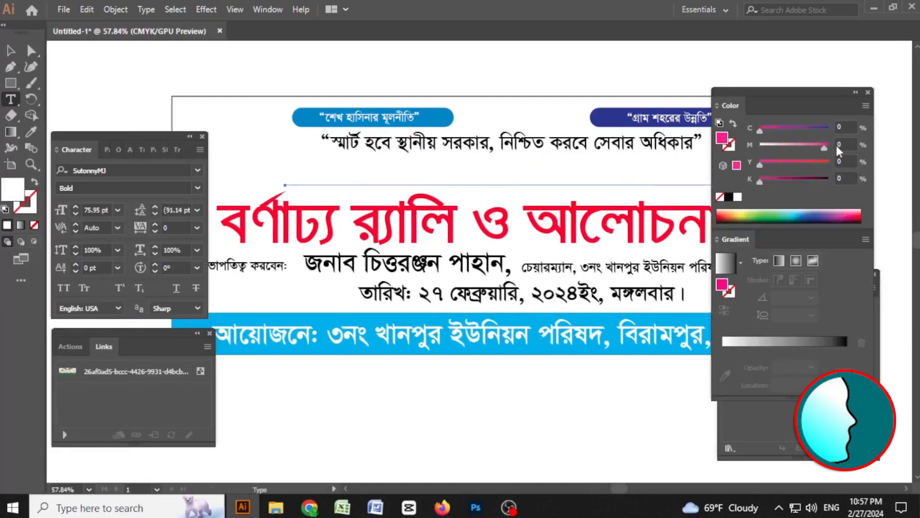
pyautogui.click(829, 127)
pyautogui.press('Escape')
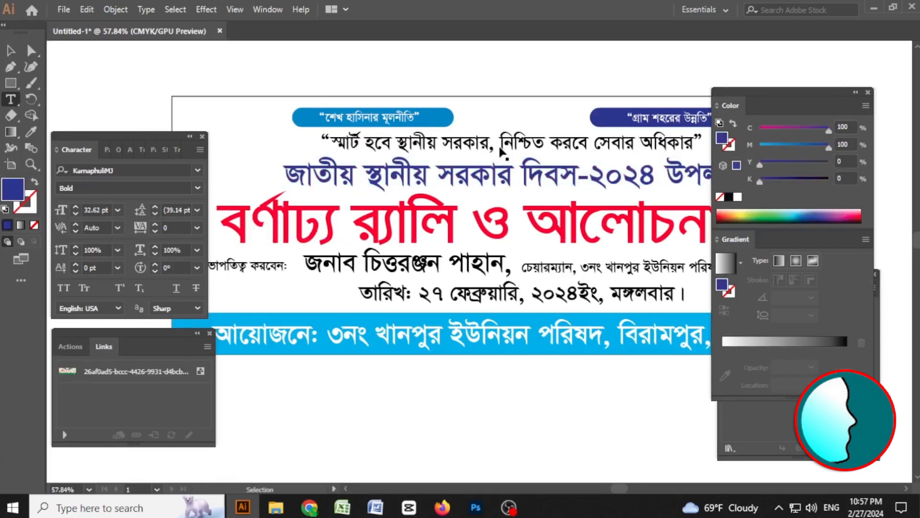
# Scale the date line slightly narrower and nudge it into place.
pyautogui.click(501, 147)
pyautogui.press('Tab')
pyautogui.click(842, 161)
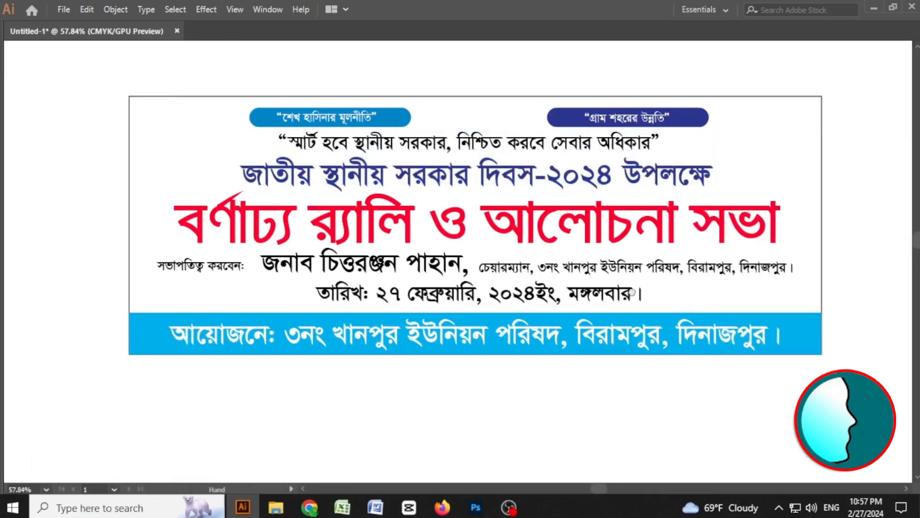
pyautogui.moveTo(626, 301); pyautogui.dragTo(639, 267)
pyautogui.moveTo(528, 250); pyautogui.dragTo(690, 295)
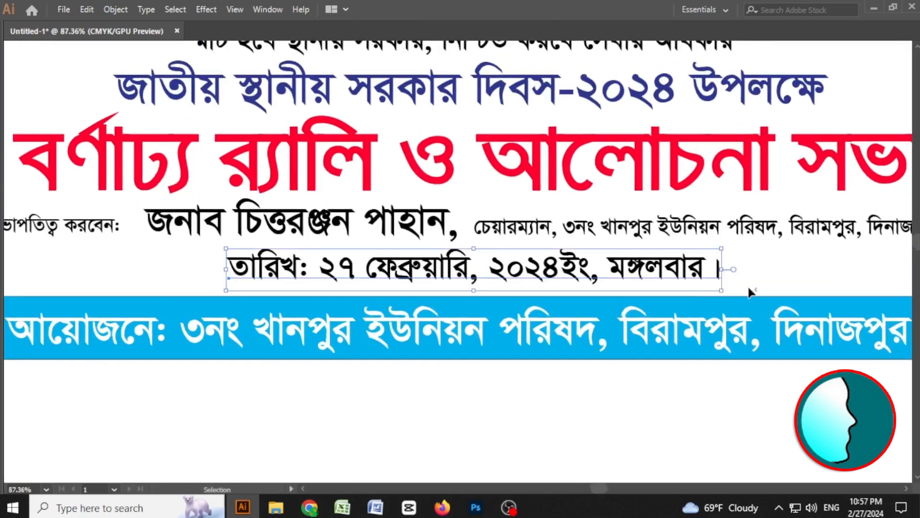
pyautogui.moveTo(722, 269); pyautogui.dragTo(698, 271)
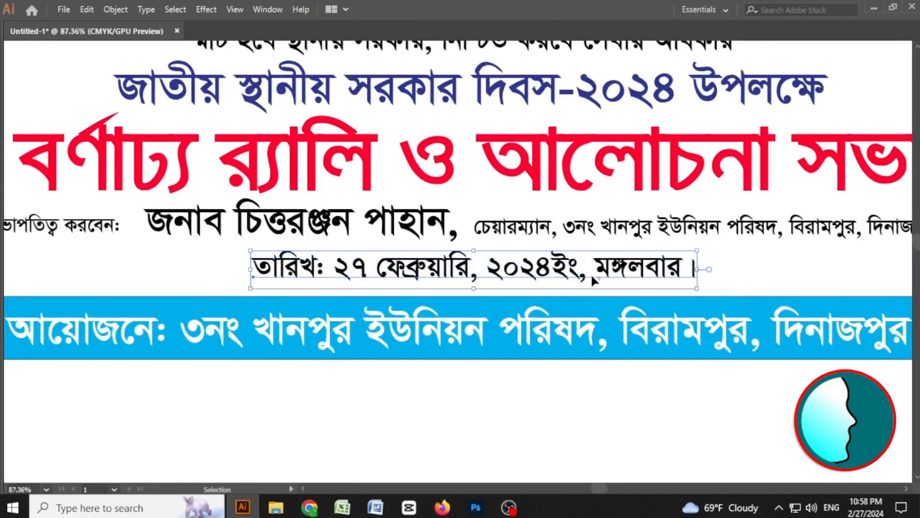
pyautogui.moveTo(554, 273); pyautogui.dragTo(549, 277)
# Draw a rectangle covering the date line.
pyautogui.press('t')
pyautogui.press('Tab')
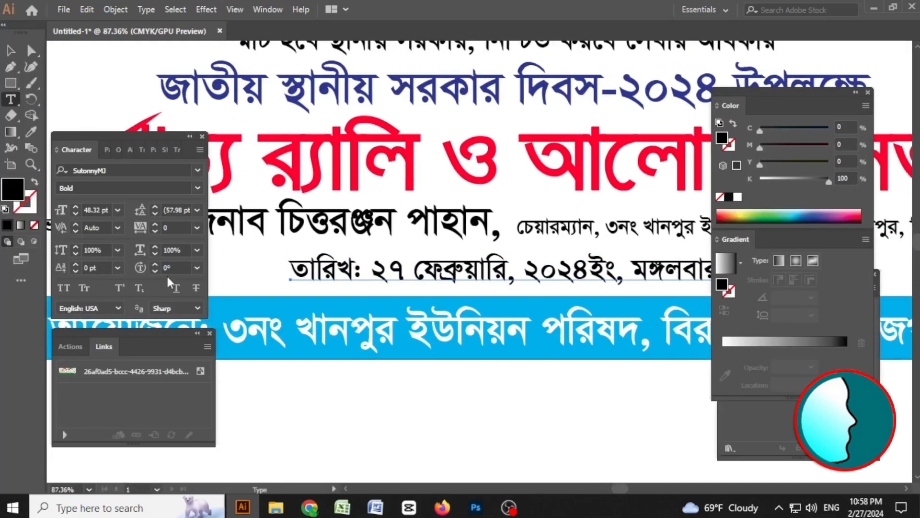
pyautogui.press('m')
pyautogui.press('Tab')
pyautogui.press('h')
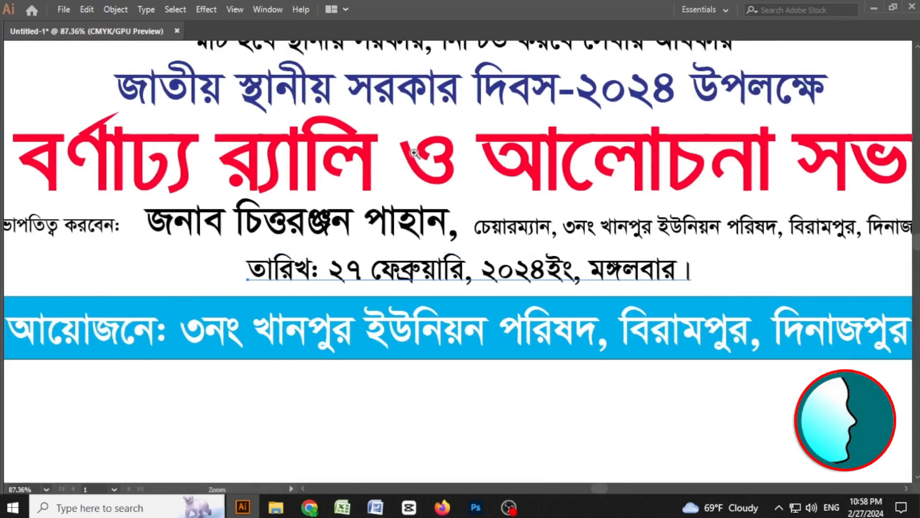
pyautogui.moveTo(364, 102); pyautogui.dragTo(536, 306)
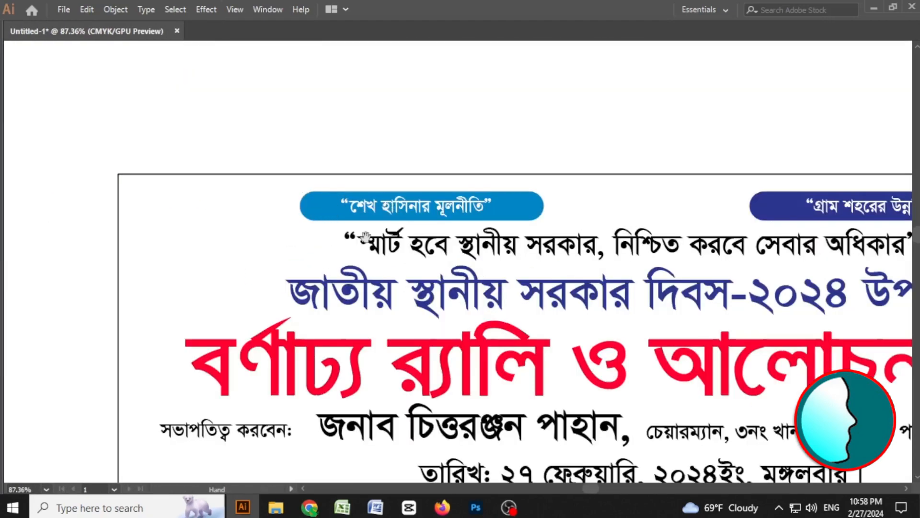
pyautogui.moveTo(365, 161); pyautogui.dragTo(665, 286)
pyautogui.press('Tab')
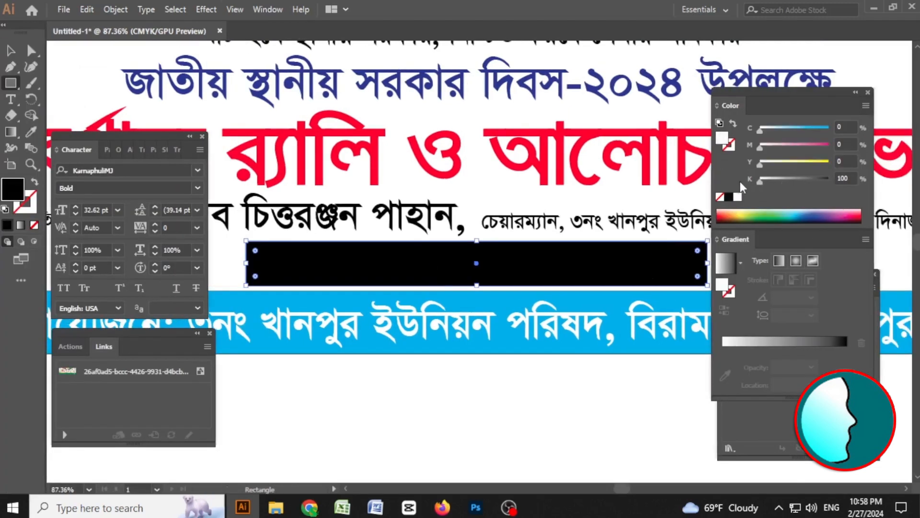
# Fill the date rectangle green with C 100, M 23, Y 100, K 0.
pyautogui.click(737, 197)
pyautogui.click(829, 164)
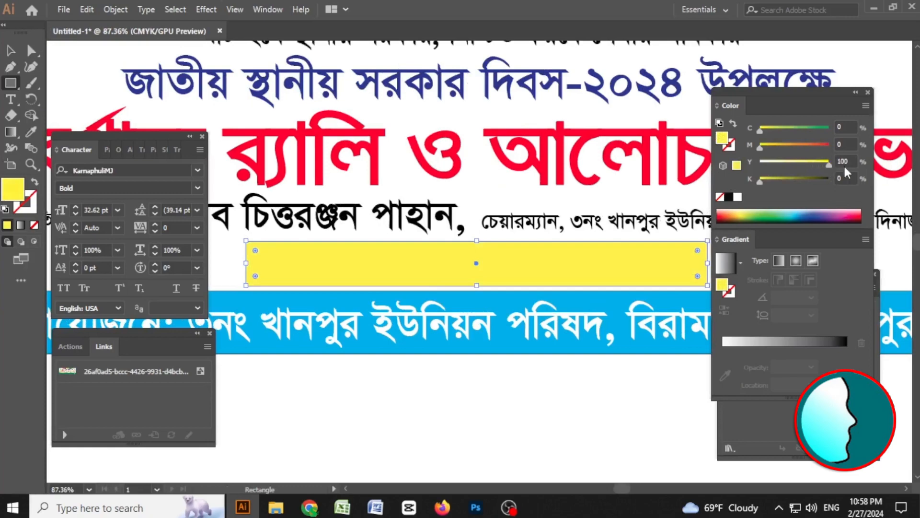
pyautogui.click(779, 148)
pyautogui.click(829, 129)
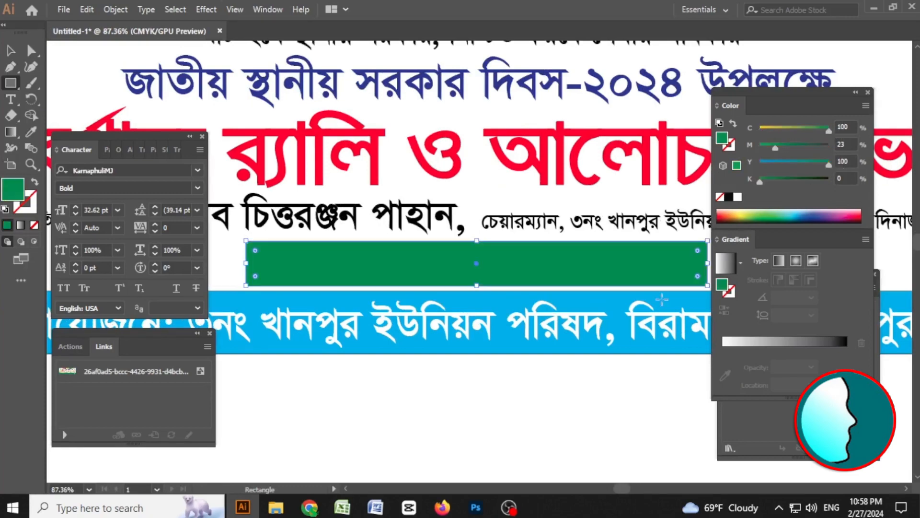
pyautogui.press('Tab')
pyautogui.press('v')
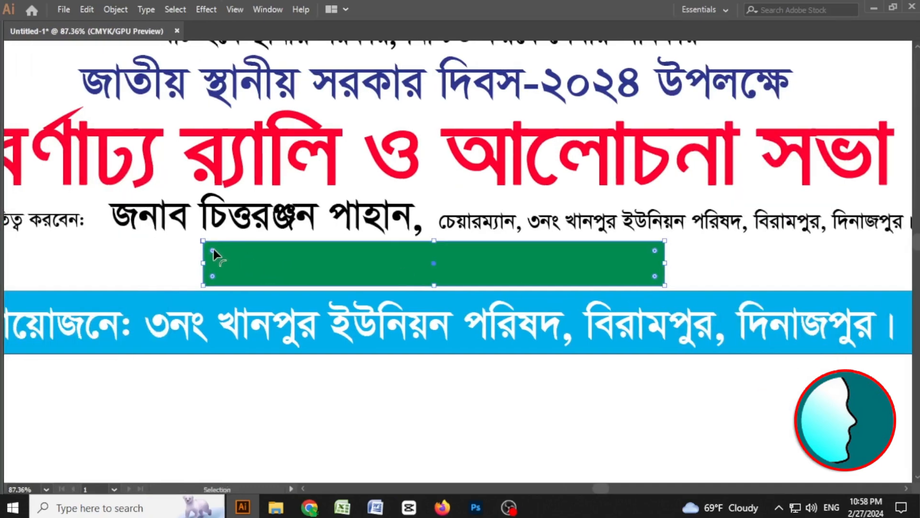
# Round the corners of the green rectangle.
pyautogui.hotkey('ctrl', 'space')
pyautogui.moveTo(212, 252); pyautogui.dragTo(444, 306)
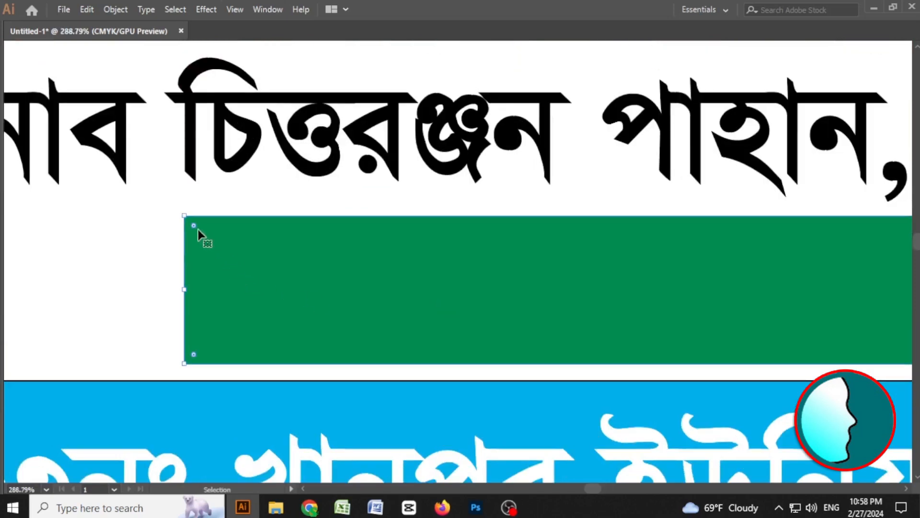
pyautogui.moveTo(195, 226); pyautogui.dragTo(230, 246)
pyautogui.hotkey('ctrl', '-')
pyautogui.hotkey('ctrl', '-')
pyautogui.hotkey('ctrl', '-')
pyautogui.hotkey('ctrl', '-')
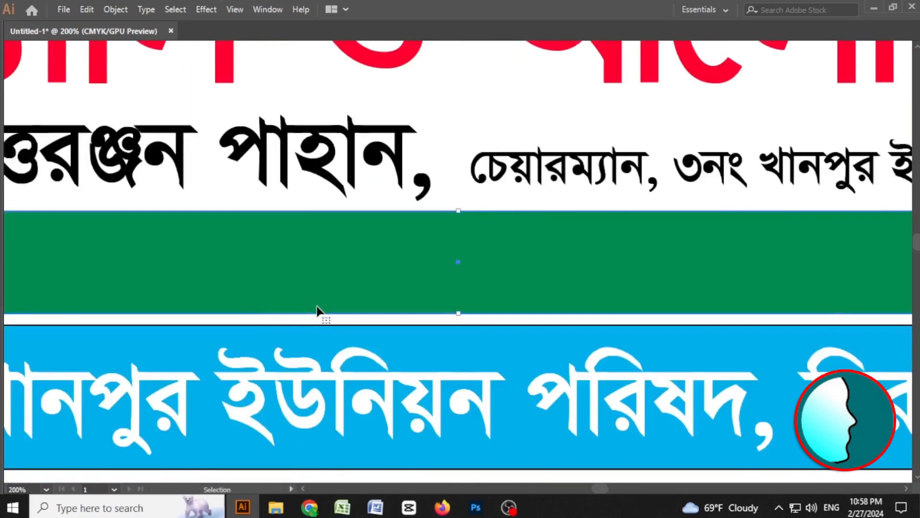
pyautogui.click(454, 392)
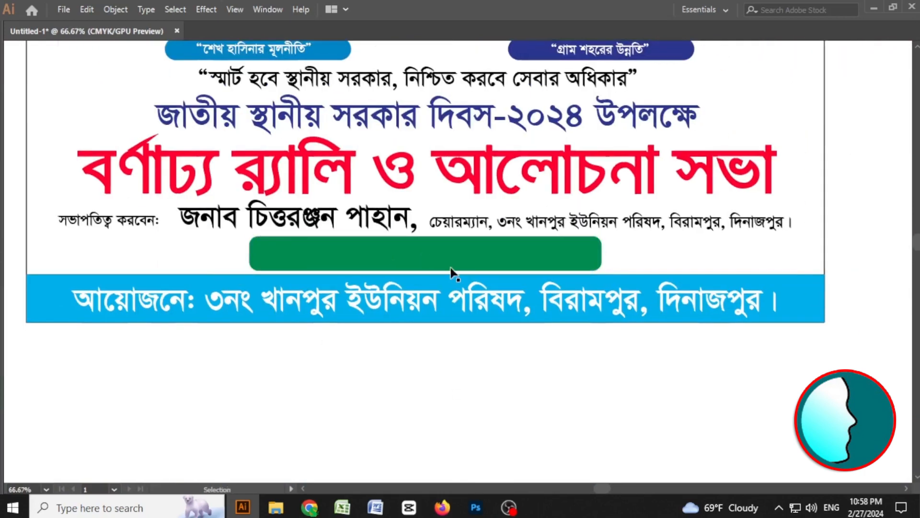
# Try to bring the green rectangle forward in the stacking order.
pyautogui.click(427, 257)
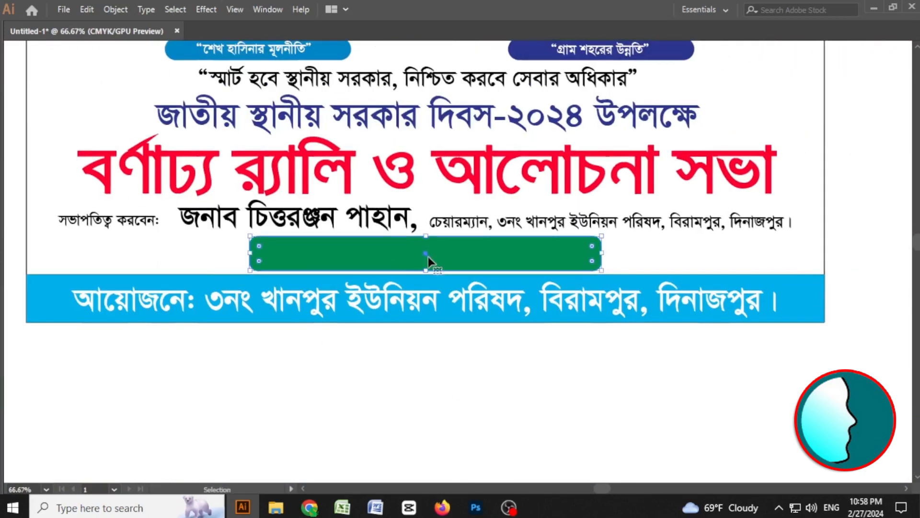
pyautogui.rightClick(428, 257)
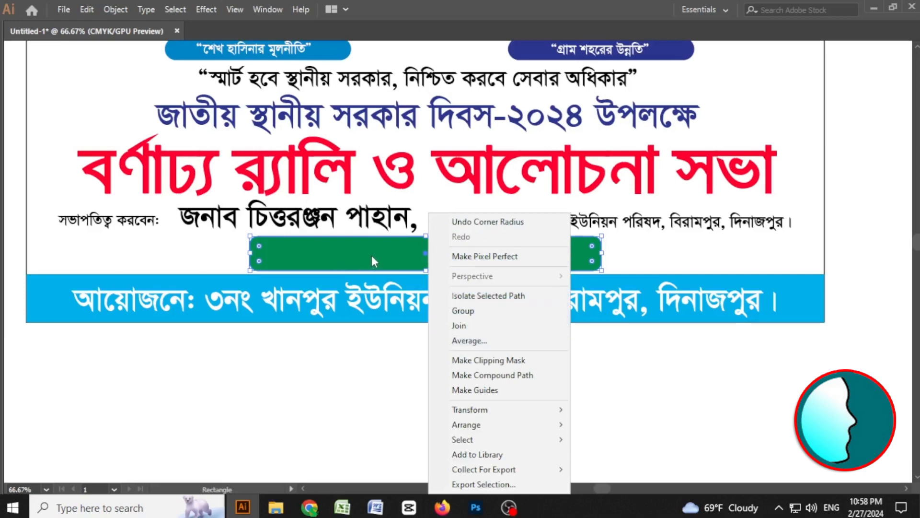
pyautogui.moveTo(491, 424)
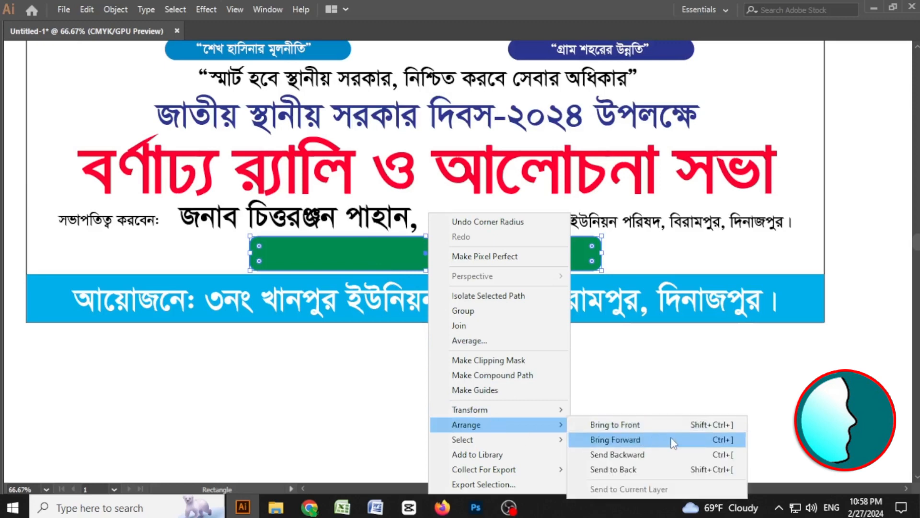
pyautogui.click(615, 439)
pyautogui.rightClick(384, 230)
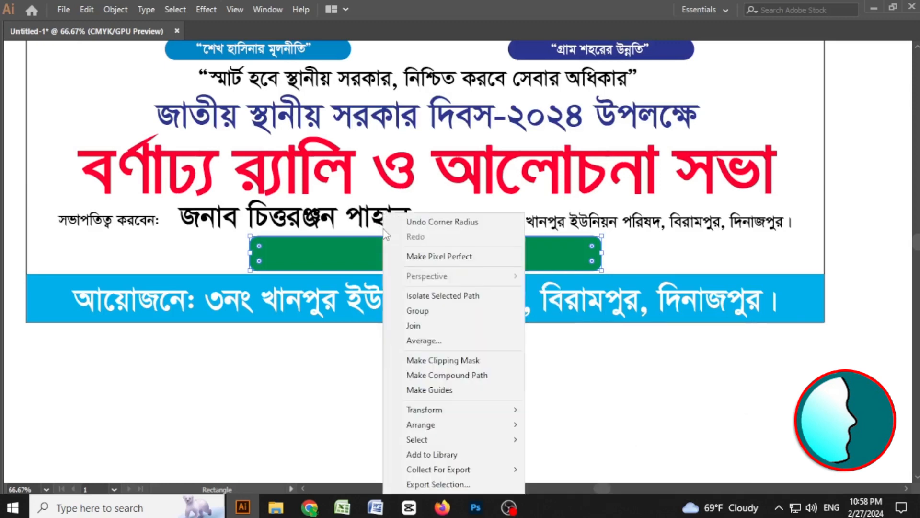
pyautogui.rightClick(349, 254)
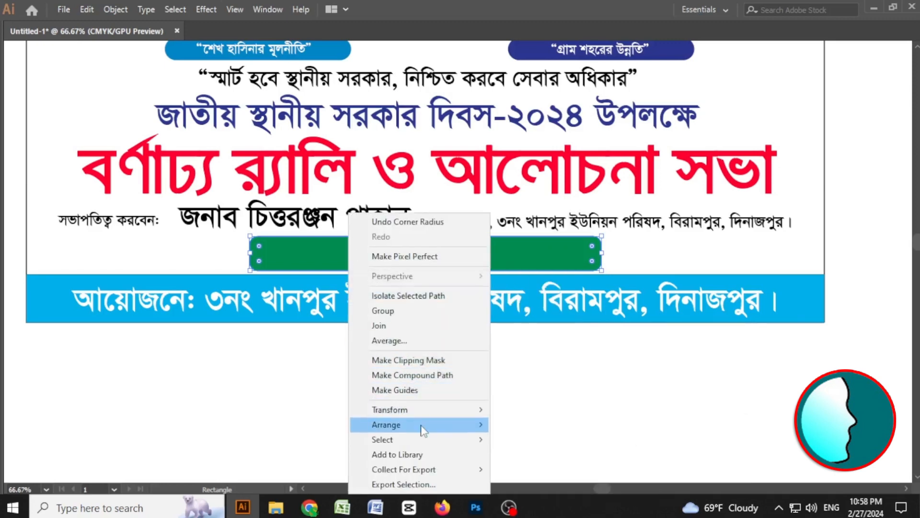
pyautogui.moveTo(462, 430)
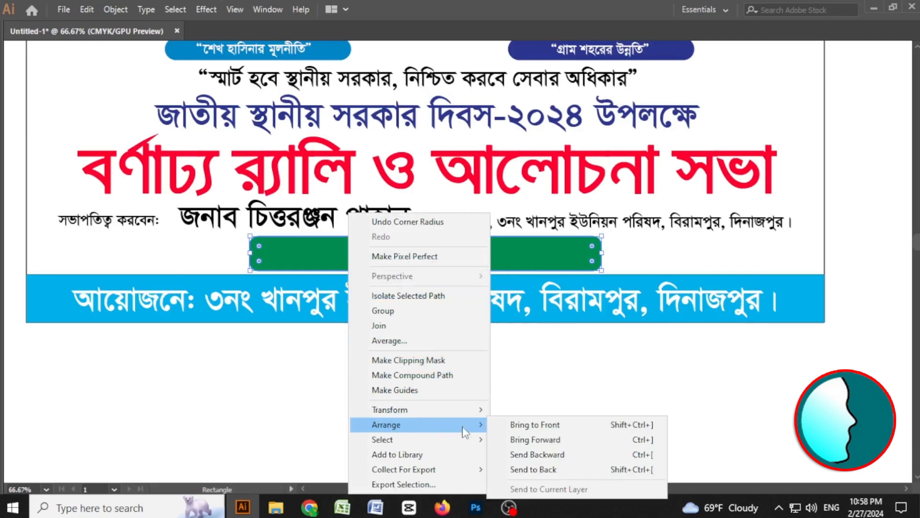
pyautogui.click(622, 438)
pyautogui.press('v')
pyautogui.click(549, 383)
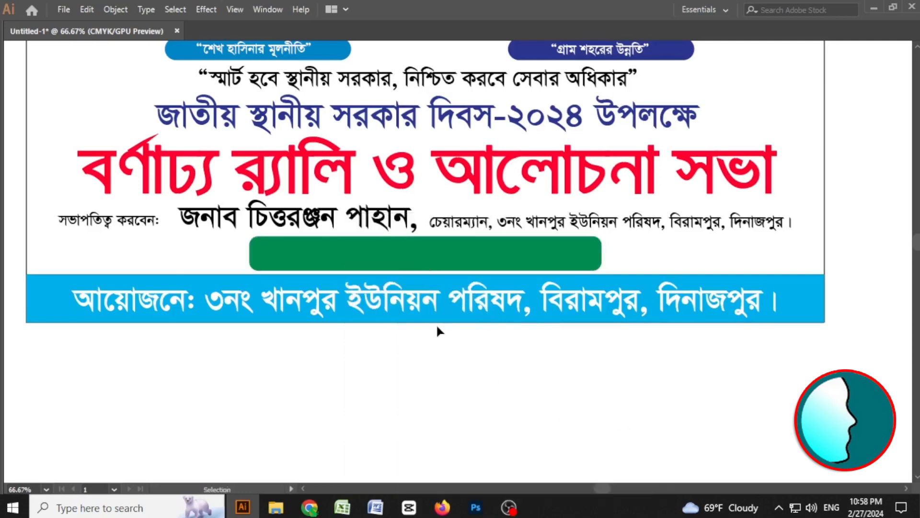
# Bring the date line to the front, above the green rectangle.
pyautogui.hotkey('ctrl', 'y')
pyautogui.click(408, 263)
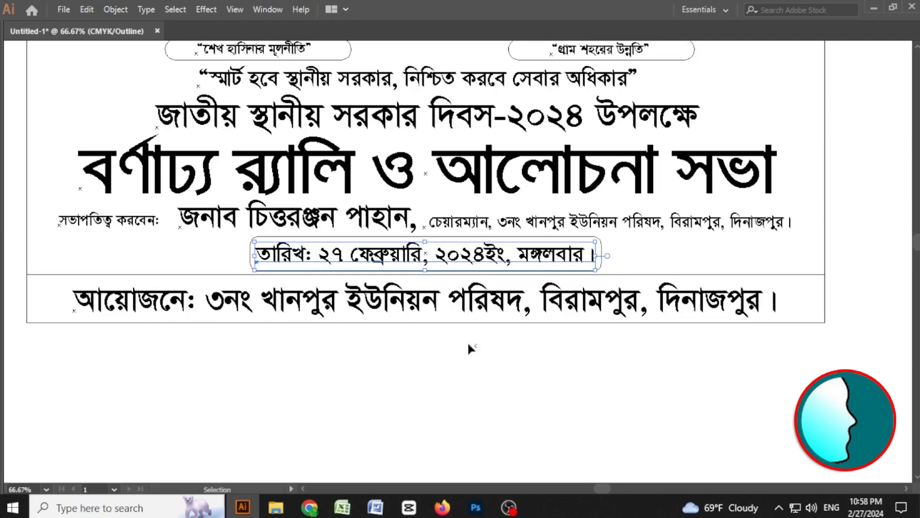
pyautogui.hotkey('ctrl', 'y')
pyautogui.click(477, 337)
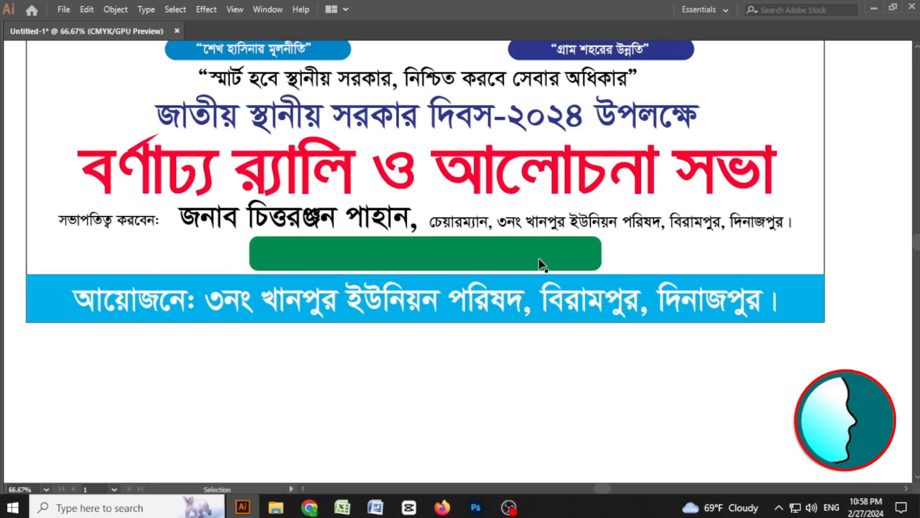
pyautogui.hotkey('ctrl', 'y')
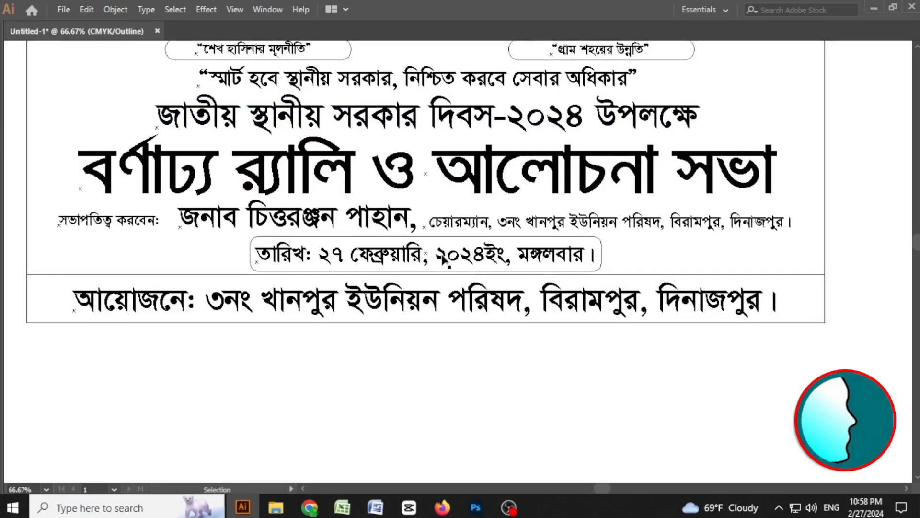
pyautogui.scroll(5, 570, 306)
pyautogui.moveTo(446, 226); pyautogui.dragTo(545, 310)
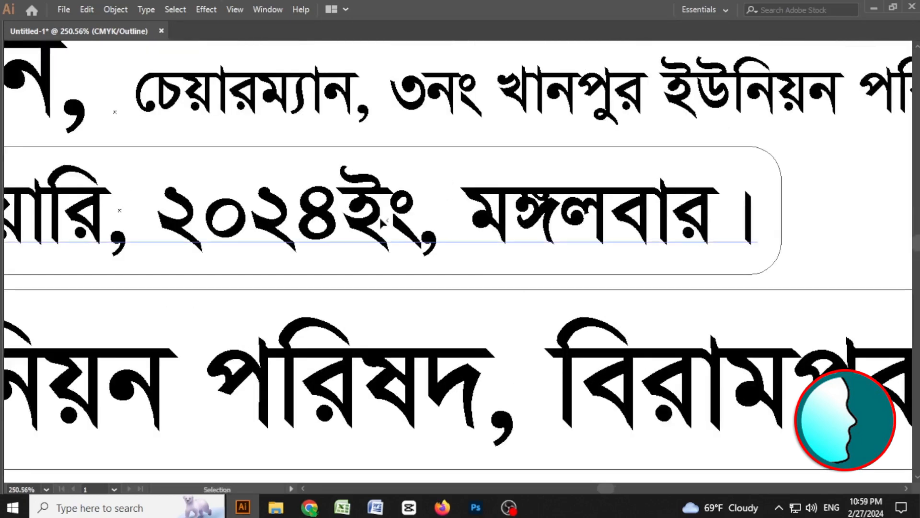
pyautogui.click(421, 222)
pyautogui.rightClick(420, 221)
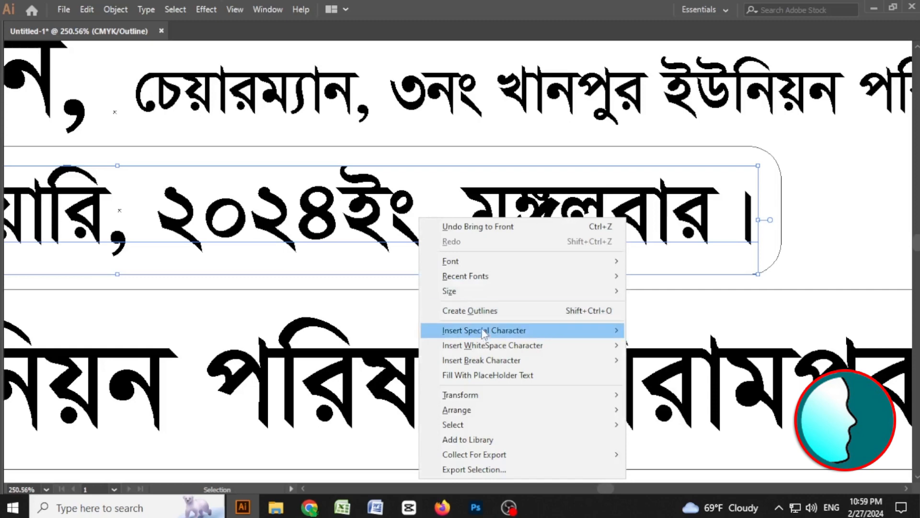
pyautogui.moveTo(569, 414)
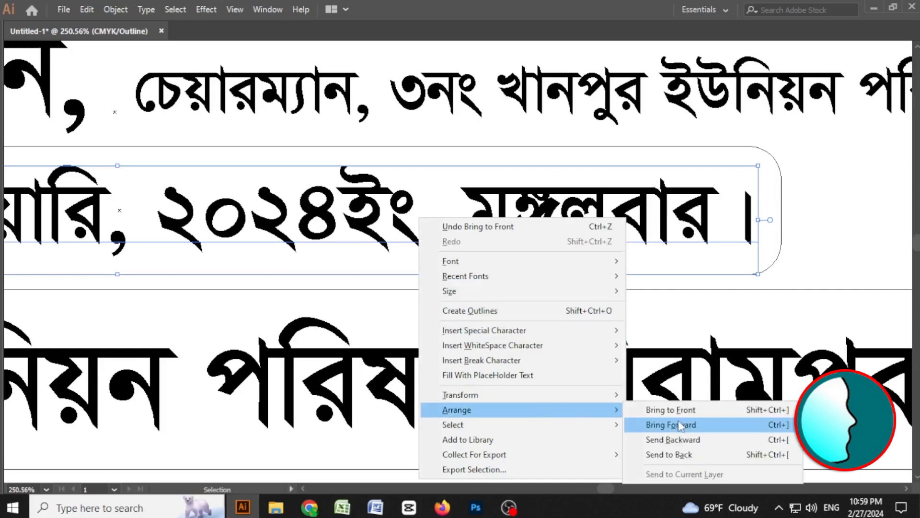
pyautogui.click(705, 411)
pyautogui.hotkey('ctrl', 'y')
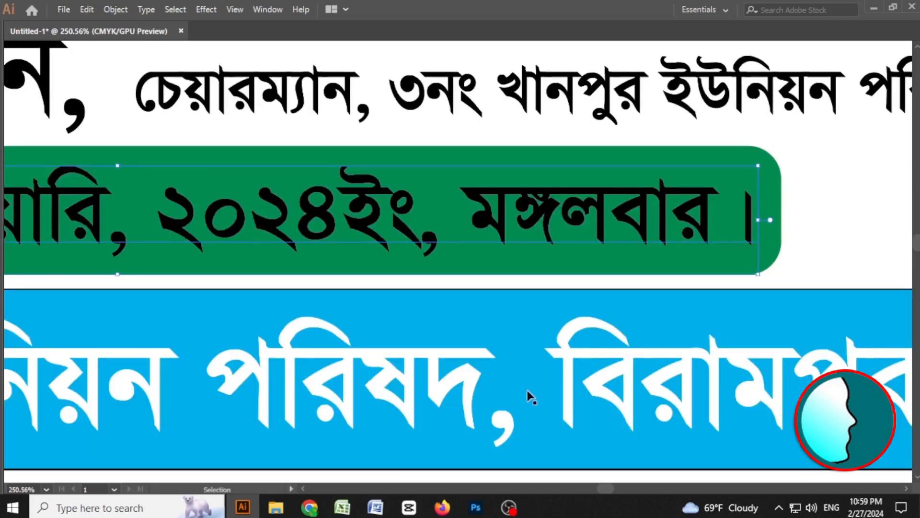
# Color the date line's text yellow.
pyautogui.hotkey('ctrl', '-')
pyautogui.hotkey('ctrl', '-')
pyautogui.hotkey('ctrl', '-')
pyautogui.hotkey('ctrl', '-')
pyautogui.press('m')
pyautogui.press('Tab')
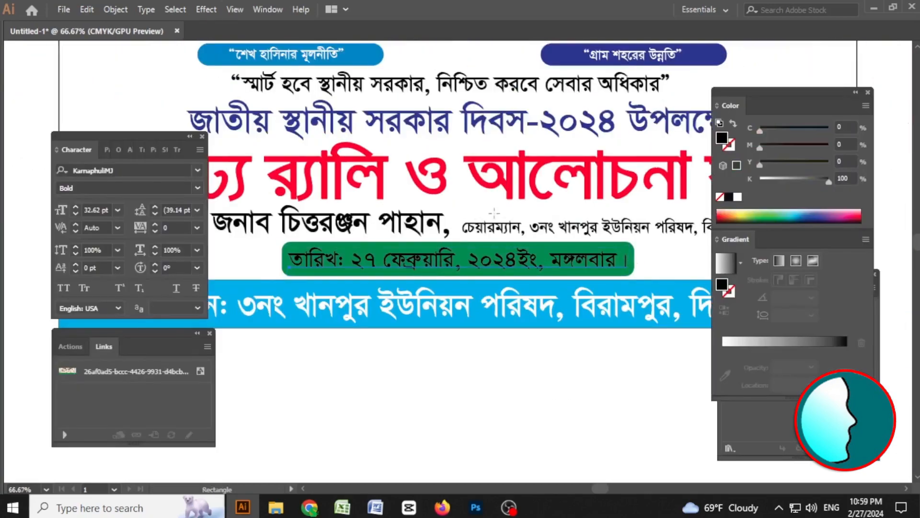
pyautogui.scroll(5, 512, 280)
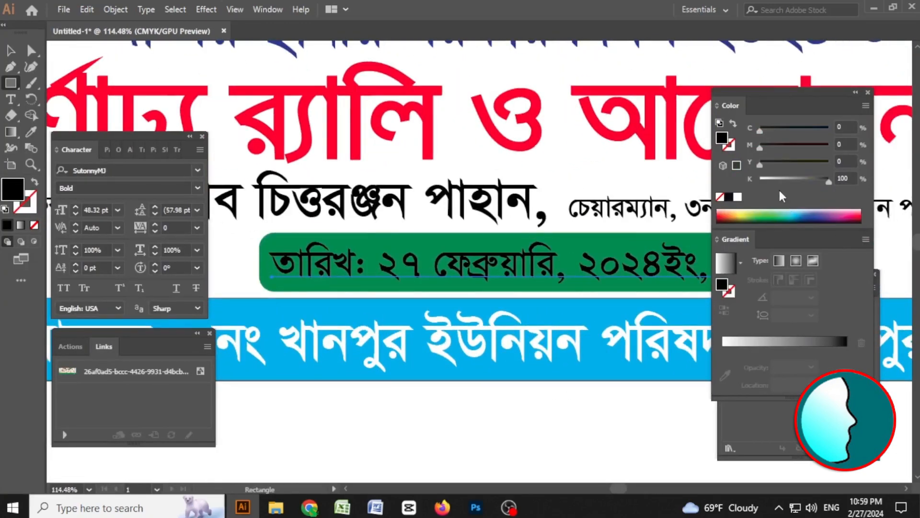
pyautogui.moveTo(775, 180); pyautogui.dragTo(752, 183)
pyautogui.click(827, 163)
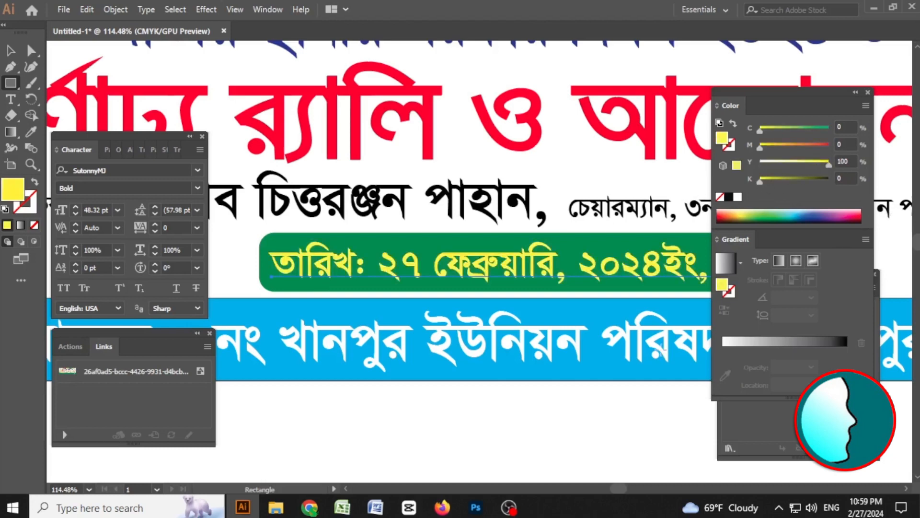
# Nudge the chairman's name text slightly into position beside its label.
pyautogui.keyDown('ctrl'); pyautogui.click(566, 427); pyautogui.keyUp('ctrl')
pyautogui.press('Tab')
pyautogui.keyDown('ctrl'); pyautogui.click(435, 216); pyautogui.keyUp('ctrl')
pyautogui.press('Tab')
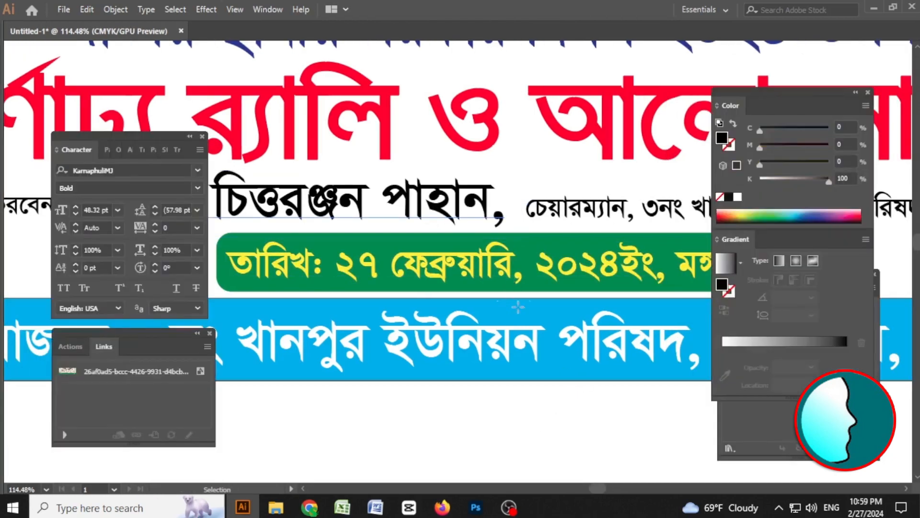
pyautogui.press('Tab')
pyautogui.moveTo(202, 284); pyautogui.dragTo(405, 283)
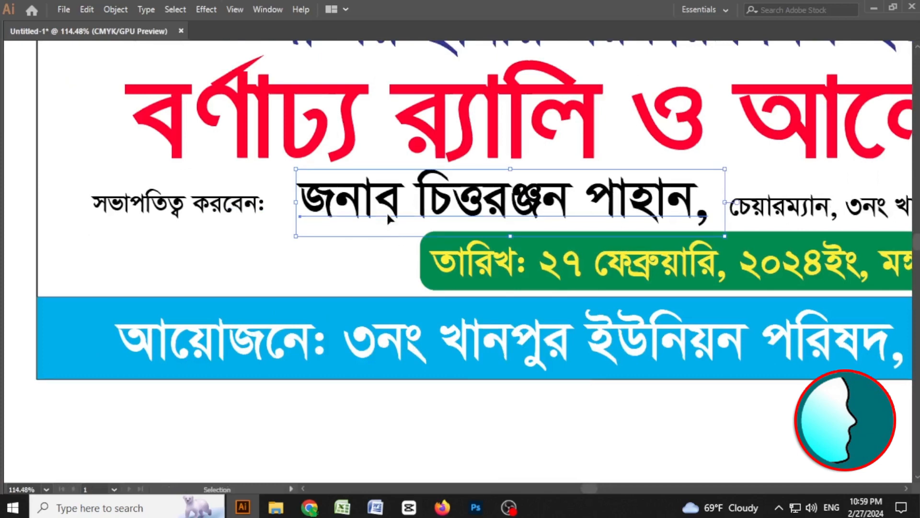
pyautogui.moveTo(387, 211); pyautogui.dragTo(383, 213)
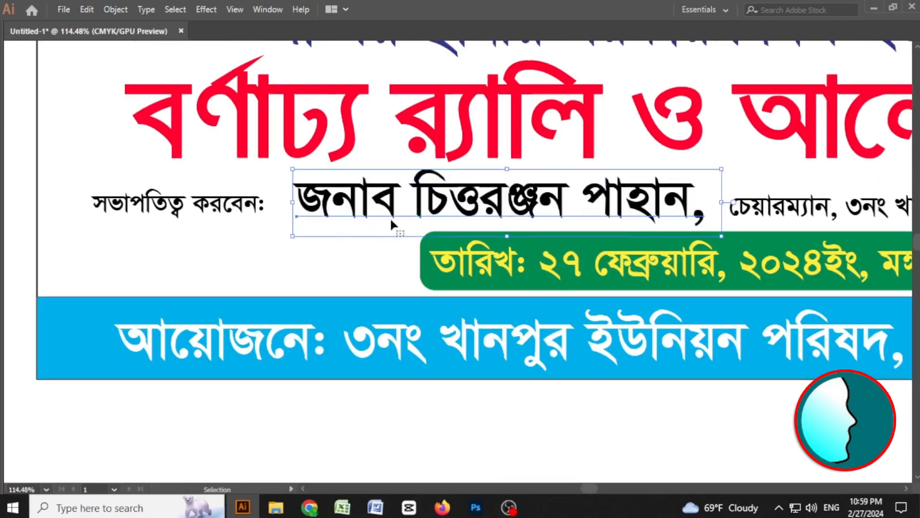
# Shorten the green date rectangle to fit the date text and nudge it down slightly.
pyautogui.click(508, 272)
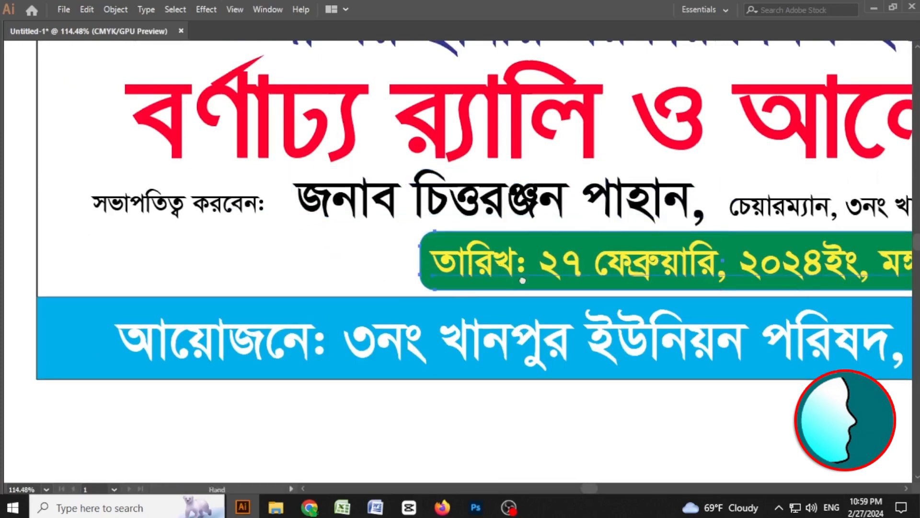
pyautogui.moveTo(523, 280); pyautogui.dragTo(258, 275)
pyautogui.moveTo(762, 255); pyautogui.dragTo(708, 255)
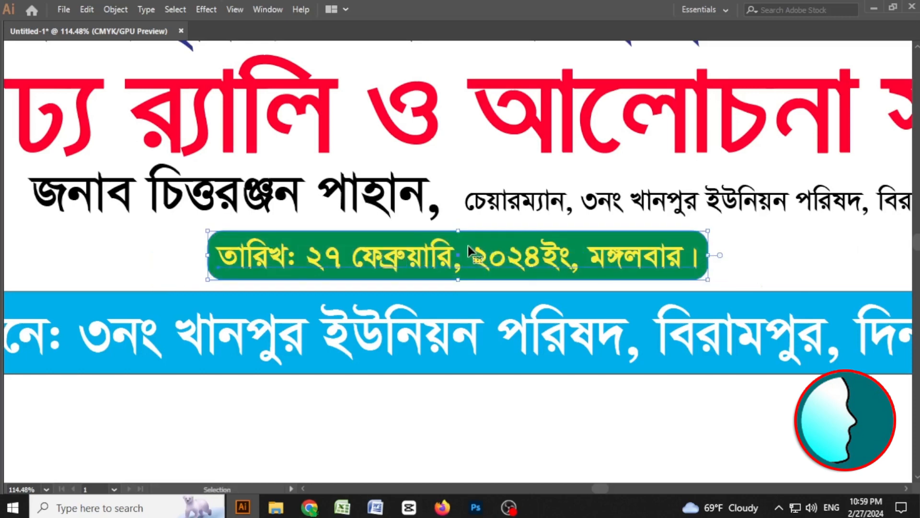
pyautogui.moveTo(467, 245); pyautogui.dragTo(468, 251)
# Shift the chairman's name line slightly left and color it magenta (C 0, M 100, Y 0, K 0).
pyautogui.moveTo(205, 272); pyautogui.dragTo(379, 314)
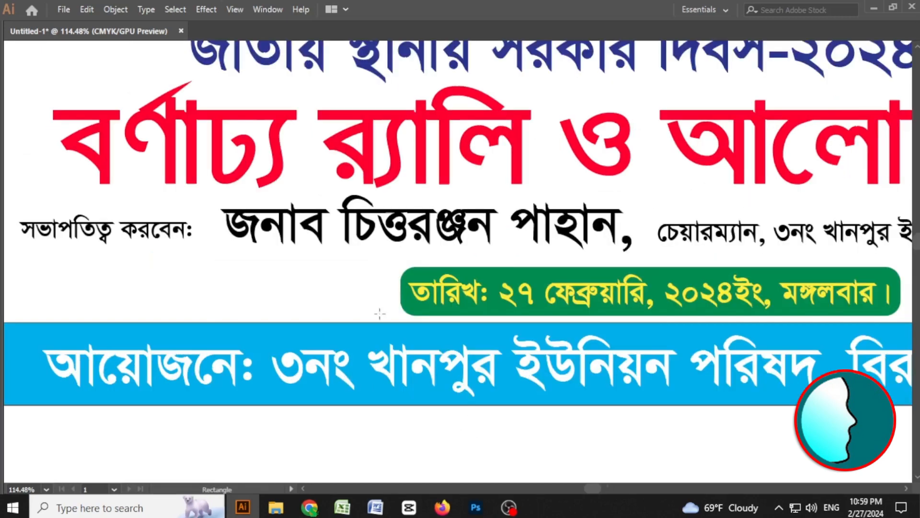
pyautogui.click(283, 237)
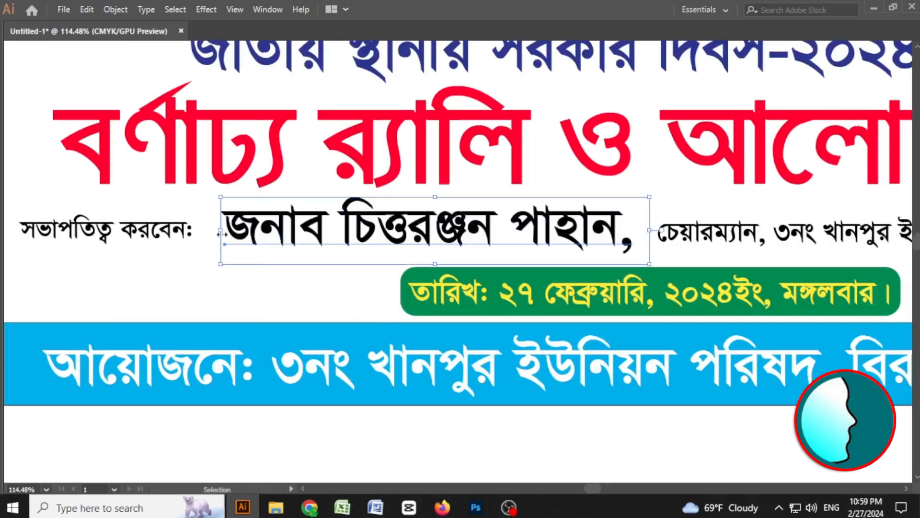
pyautogui.moveTo(222, 234); pyautogui.dragTo(209, 235)
pyautogui.moveTo(580, 293); pyautogui.dragTo(529, 289)
pyautogui.press('Tab')
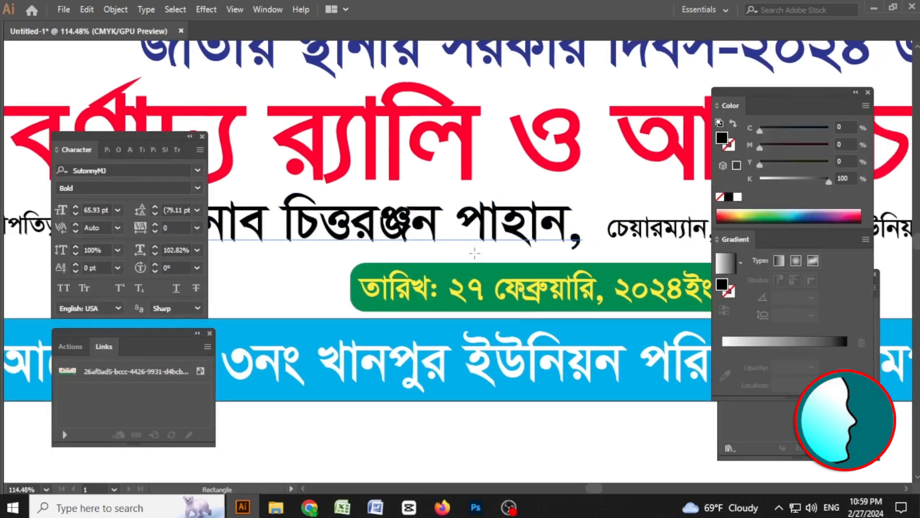
pyautogui.moveTo(828, 181); pyautogui.dragTo(762, 182)
pyautogui.moveTo(759, 147); pyautogui.dragTo(833, 152)
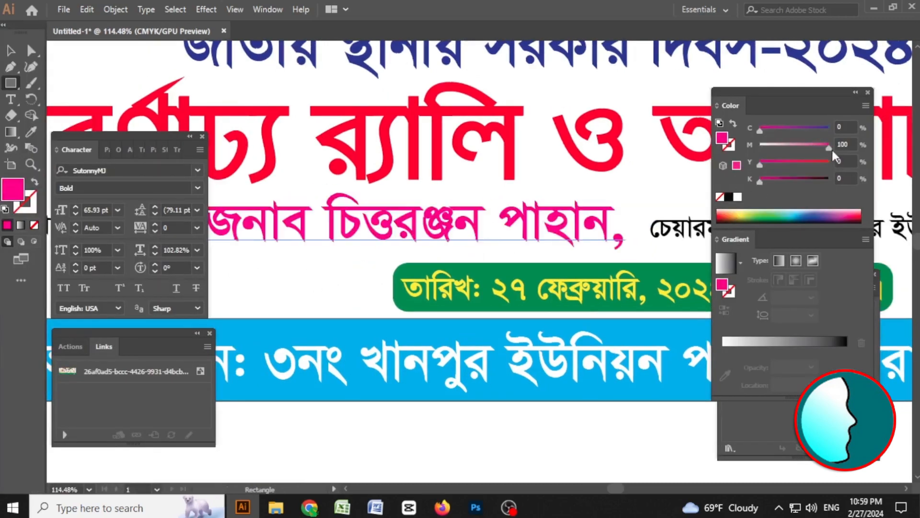
pyautogui.click(782, 130)
pyautogui.press('Tab')
pyautogui.keyDown('ctrl'); pyautogui.click(444, 435); pyautogui.keyUp('ctrl')
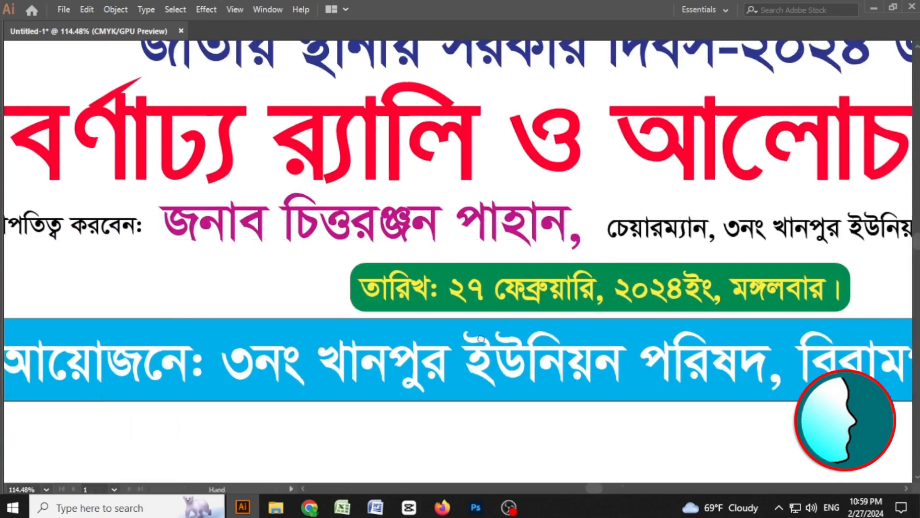
# Review the overall banner layout around the headline and lower lines.
pyautogui.moveTo(453, 270); pyautogui.dragTo(486, 339)
pyautogui.click(463, 232)
pyautogui.moveTo(808, 294); pyautogui.dragTo(450, 269)
pyautogui.moveTo(848, 233); pyautogui.dragTo(608, 224)
pyautogui.doubleClick(612, 215)
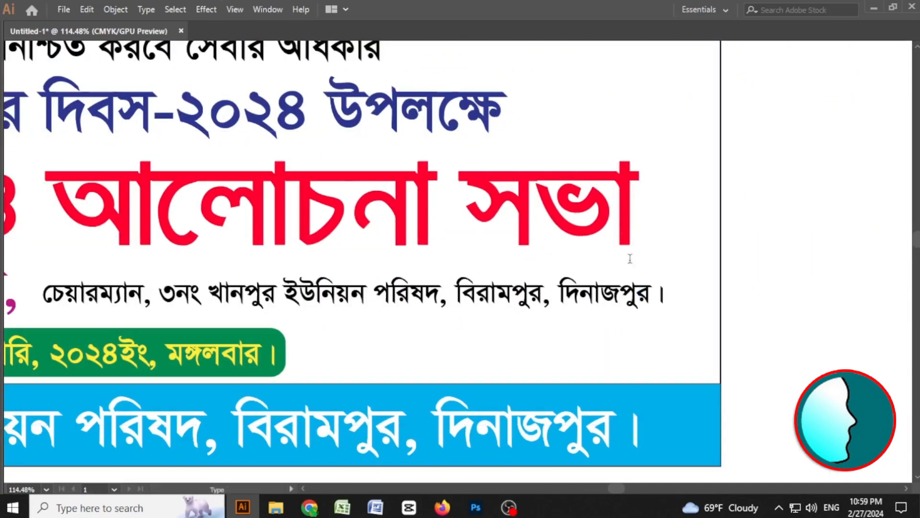
pyautogui.press('Escape')
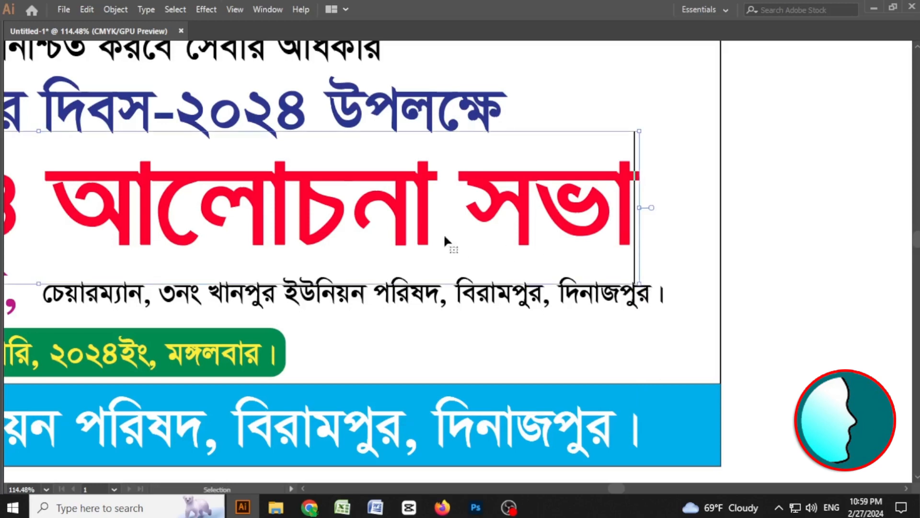
pyautogui.moveTo(131, 251); pyautogui.dragTo(531, 240)
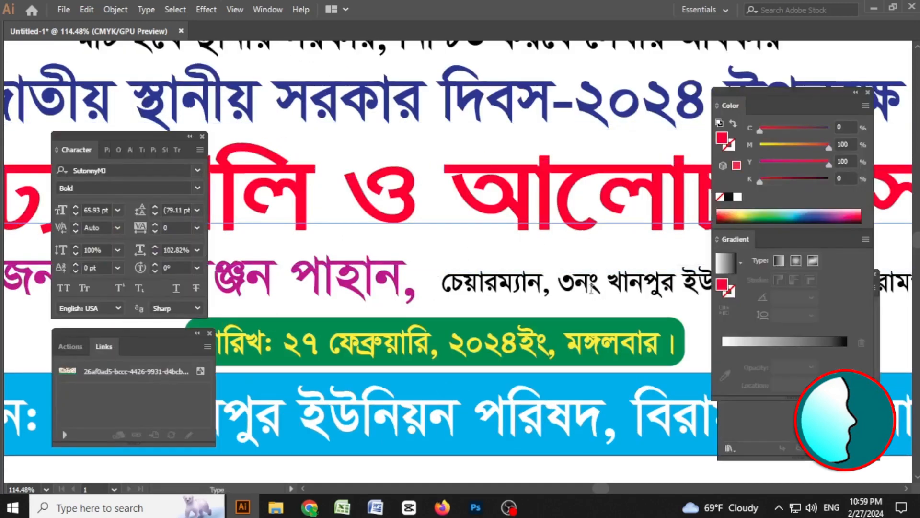
pyautogui.hotkey('ctrl', '-')
pyautogui.hotkey('ctrl', '-')
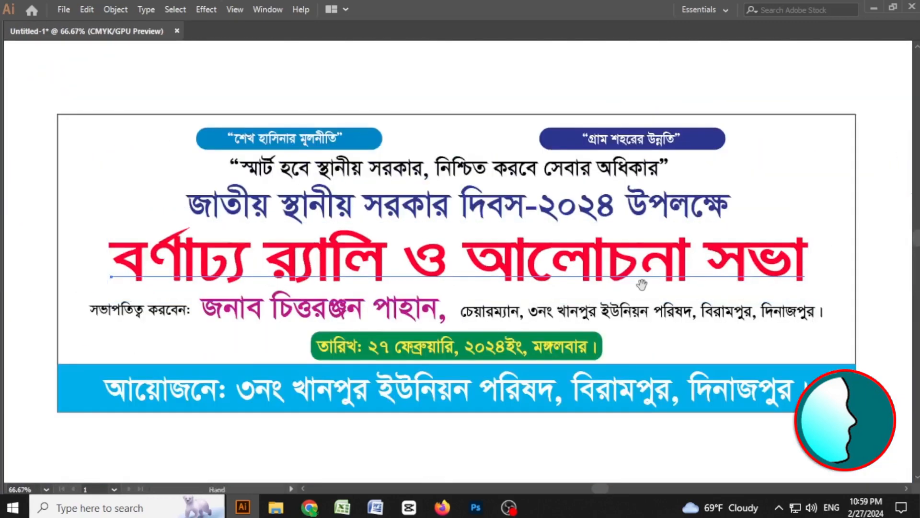
pyautogui.moveTo(622, 288); pyautogui.dragTo(602, 241)
pyautogui.press('Tab')
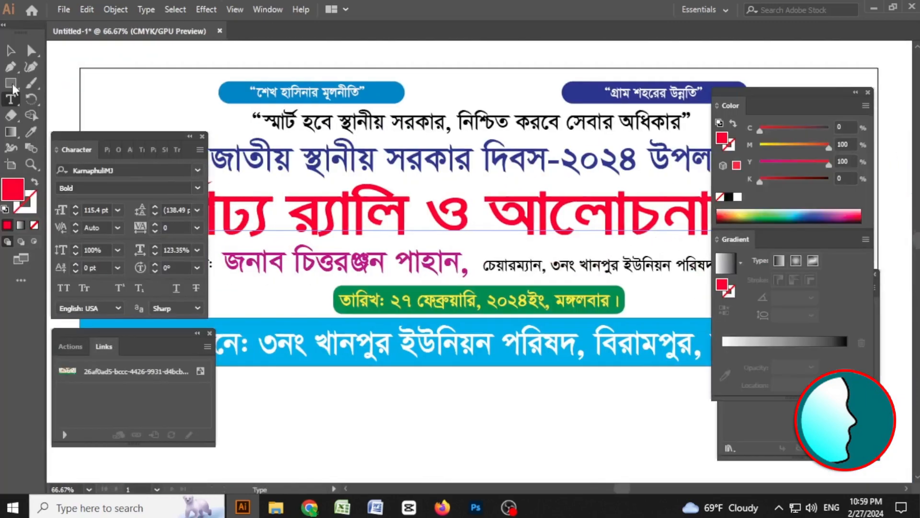
pyautogui.click(32, 51)
pyautogui.press('Tab')
pyautogui.click(349, 410)
pyautogui.moveTo(522, 270); pyautogui.dragTo(498, 250)
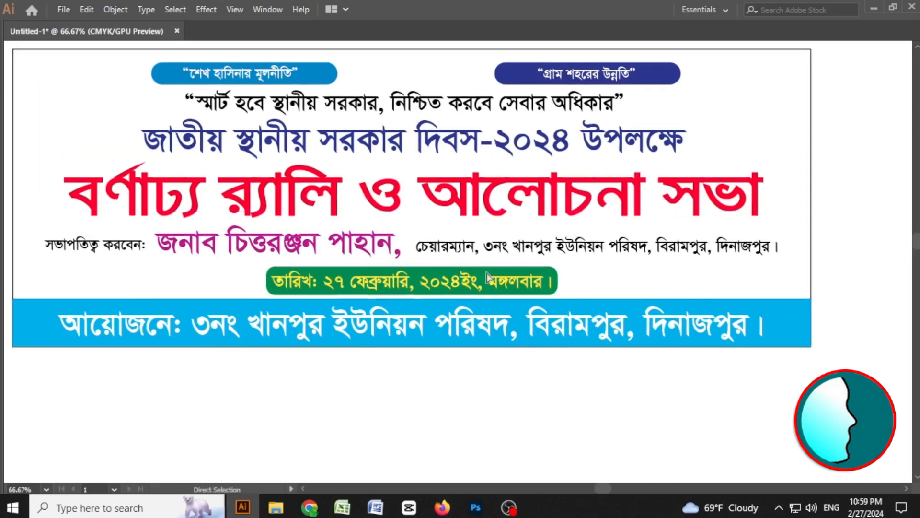
pyautogui.moveTo(631, 221); pyautogui.dragTo(676, 236)
pyautogui.press('v')
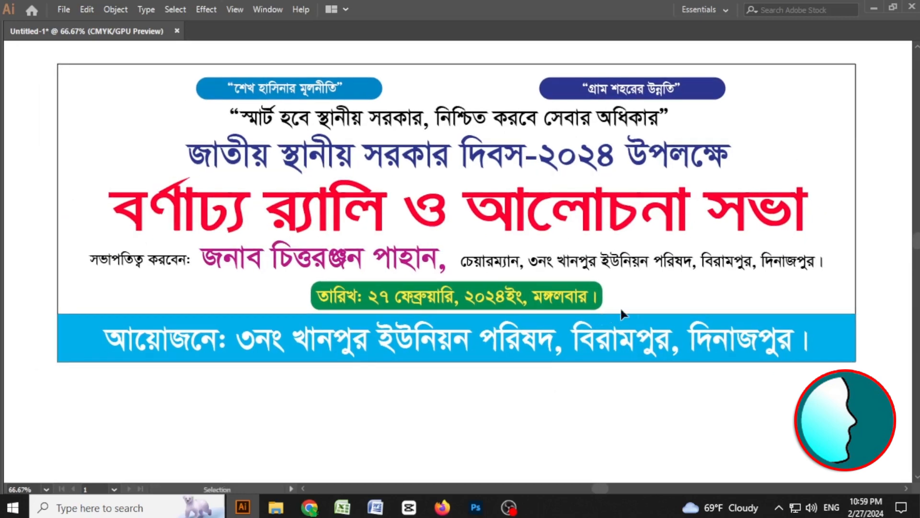
# Recolor the bottom band to a deeper blue (C 100, M 27, Y 0, K 0).
pyautogui.click(831, 330)
pyautogui.press('Tab')
pyautogui.moveTo(766, 146); pyautogui.dragTo(782, 153)
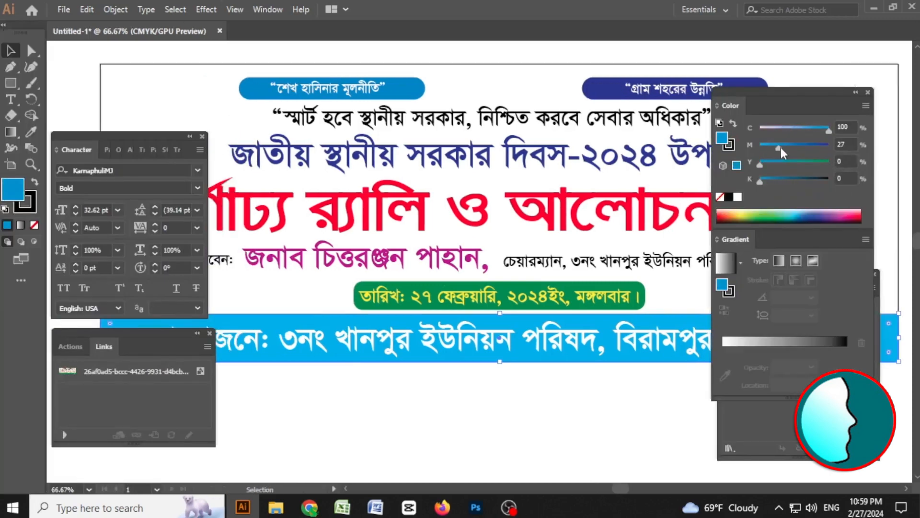
pyautogui.press('Tab')
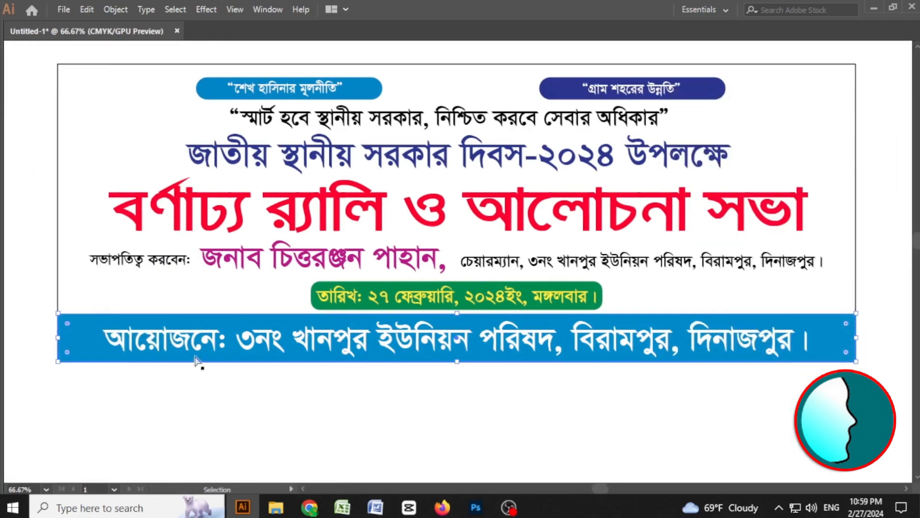
# Remove the stroke from the bottom blue band.
pyautogui.scroll(10, 44, 326)
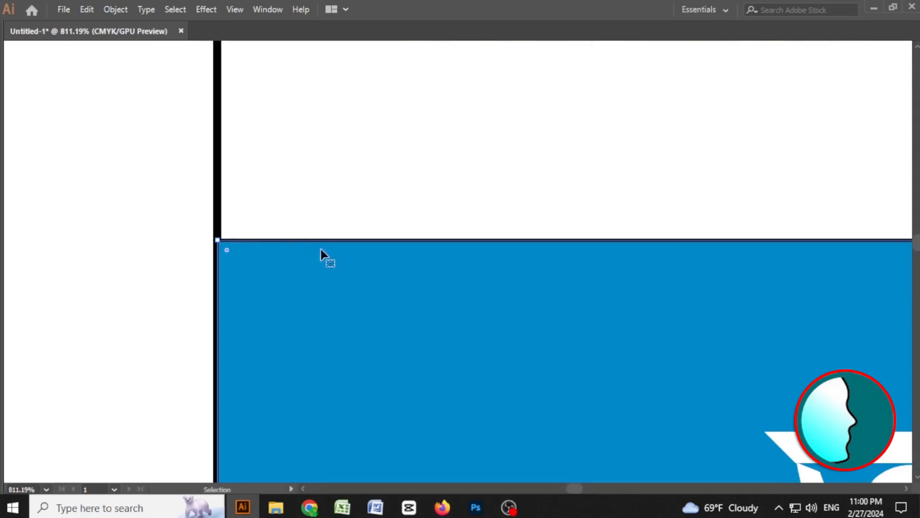
pyautogui.press('Tab')
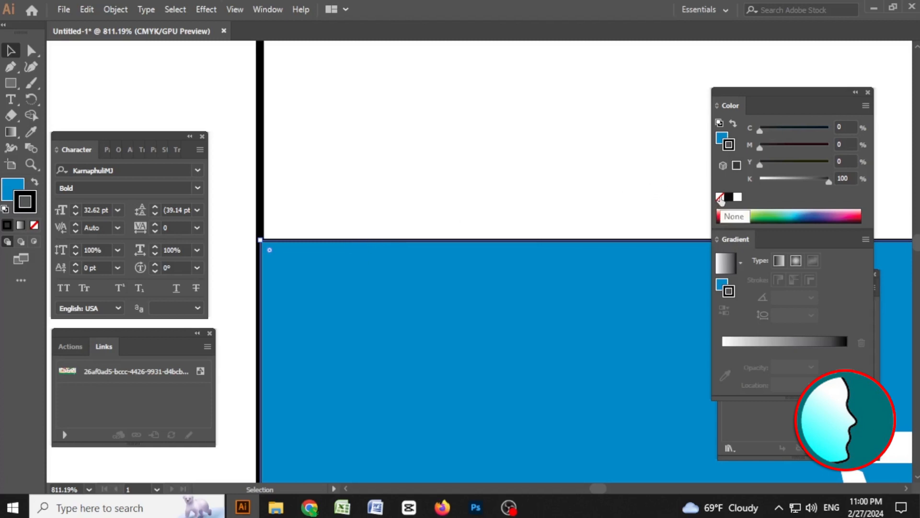
pyautogui.click(720, 198)
# Try bringing the black border frame to the front at the band's left edge.
pyautogui.moveTo(264, 242); pyautogui.dragTo(633, 323)
pyautogui.moveTo(257, 252); pyautogui.dragTo(321, 257)
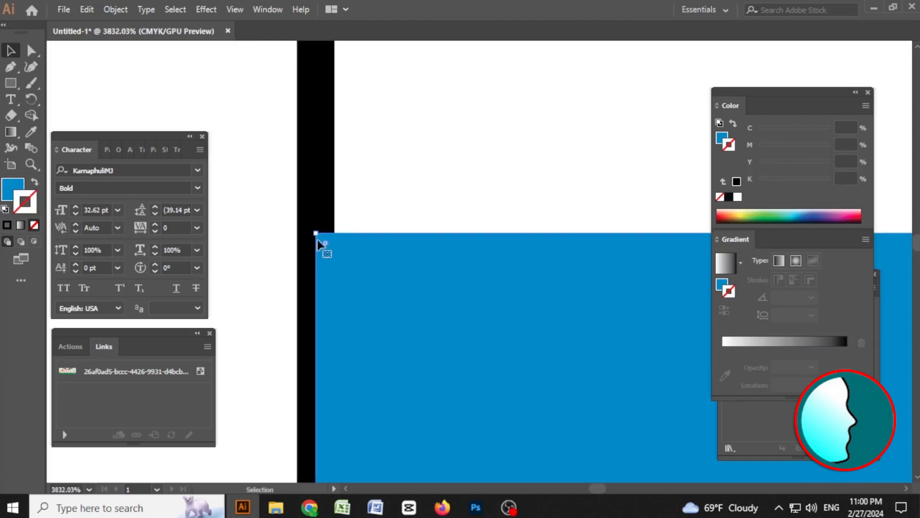
pyautogui.moveTo(266, 159); pyautogui.dragTo(363, 182)
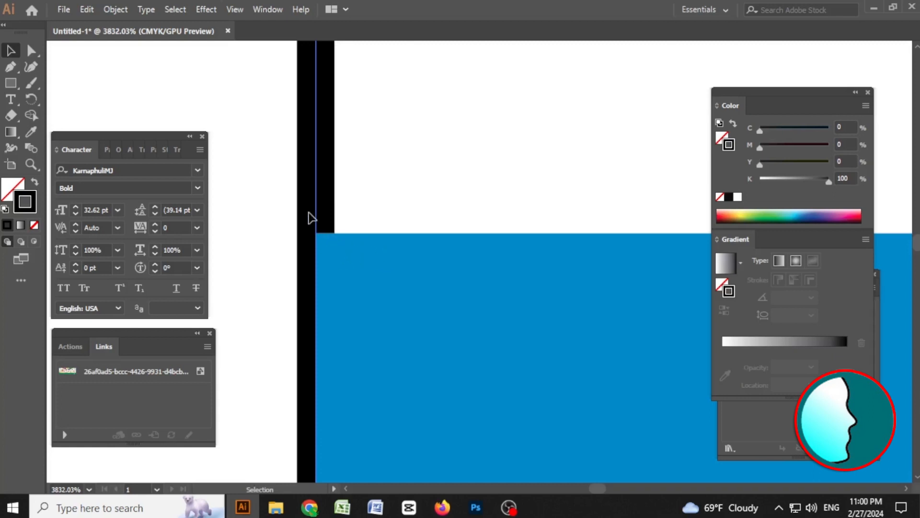
pyautogui.click(279, 176)
pyautogui.click(311, 171)
pyautogui.click(356, 190)
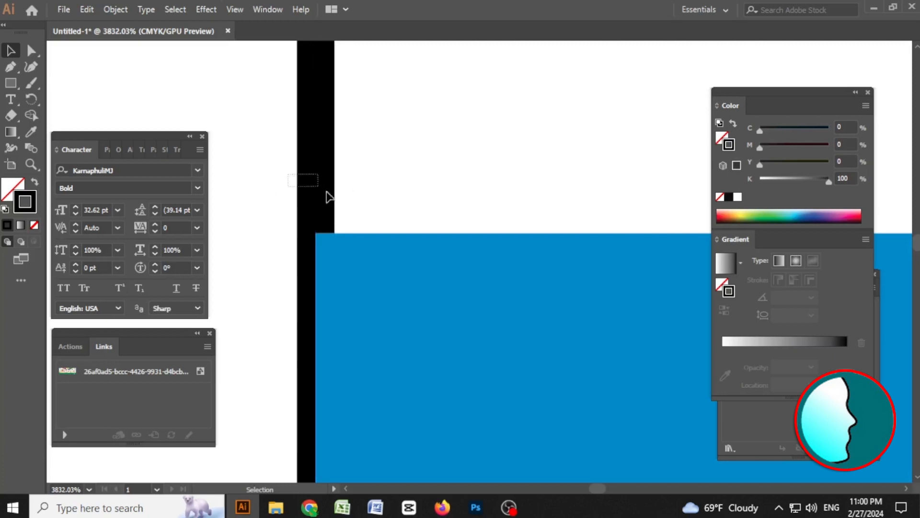
pyautogui.rightClick(318, 189)
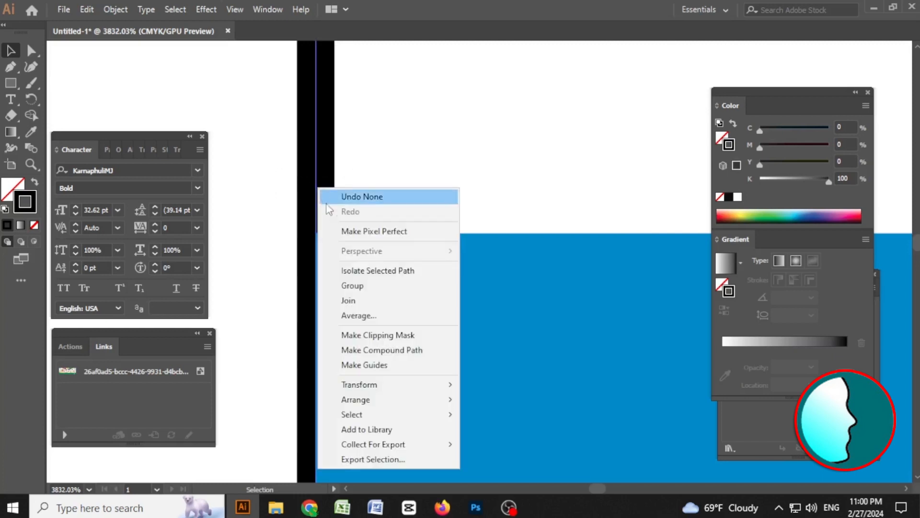
pyautogui.moveTo(424, 400)
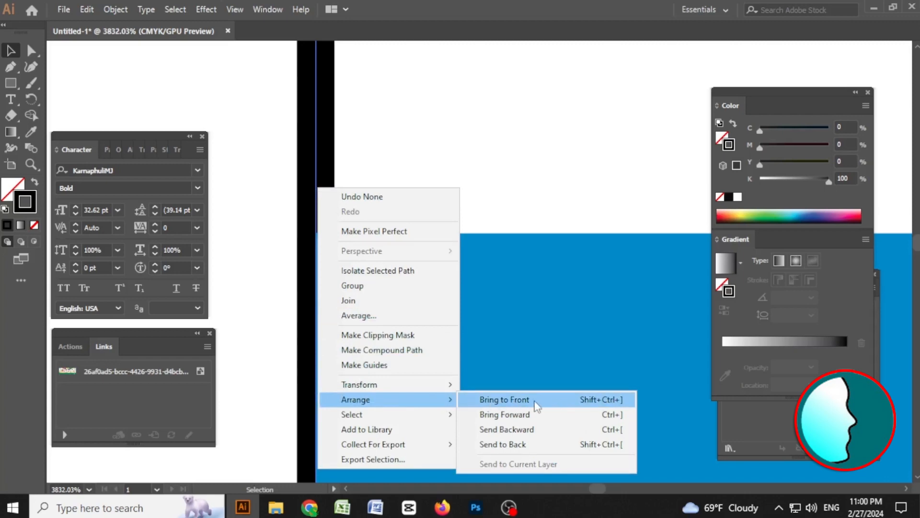
pyautogui.click(537, 400)
# Bring the black border frame to the front over the blue band's right edge.
pyautogui.press('Tab')
pyautogui.press('a')
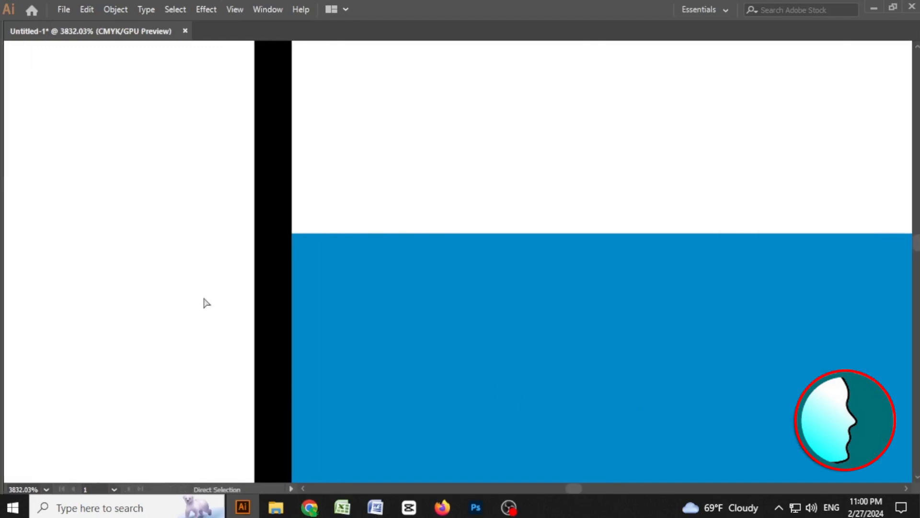
pyautogui.hotkey('ctrl', '-')
pyautogui.hotkey('ctrl', '-')
pyautogui.hotkey('ctrl', '-')
pyautogui.hotkey('ctrl', '-')
pyautogui.hotkey('ctrl', '-')
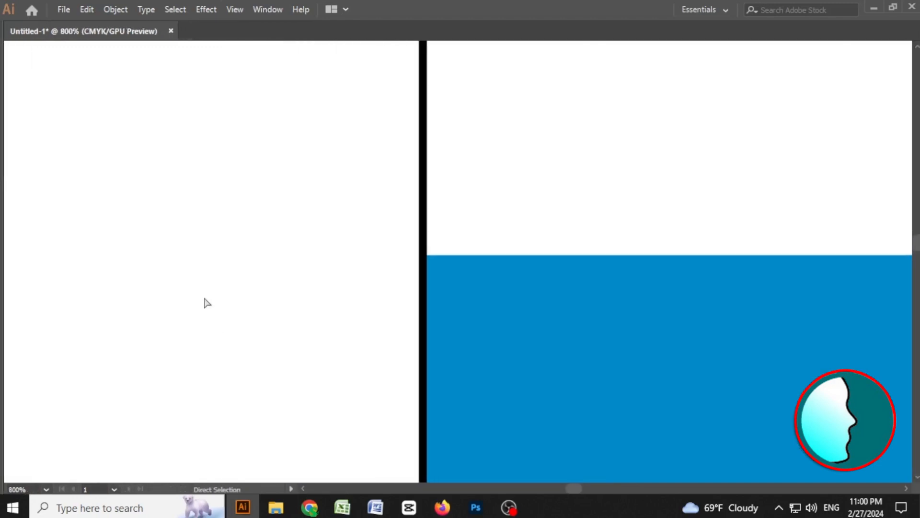
pyautogui.hotkey('ctrl', '-')
pyautogui.hotkey('ctrl', '-')
pyautogui.hotkey('ctrl', '-')
pyautogui.hotkey('ctrl', '-')
pyautogui.moveTo(444, 269); pyautogui.dragTo(164, 216)
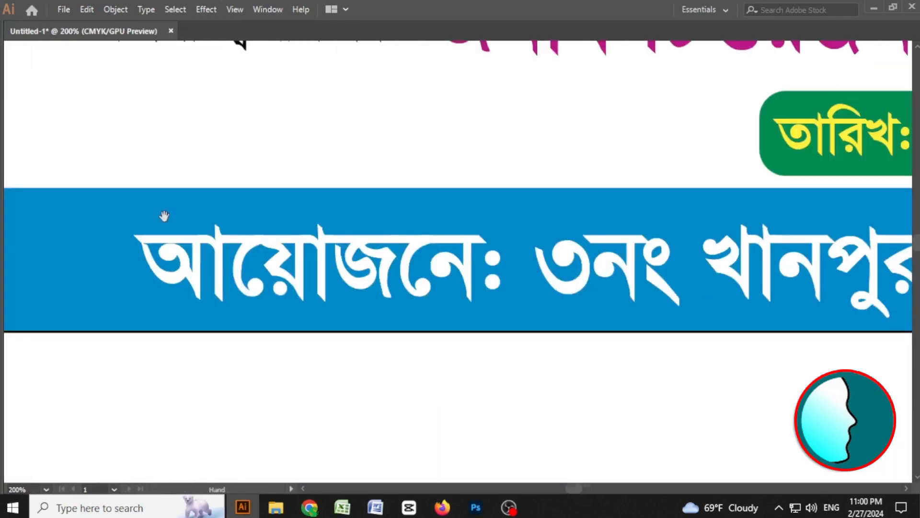
pyautogui.moveTo(381, 233)
pyautogui.mouseDown()
pyautogui.moveTo(228, 224)
pyautogui.moveTo(29, 191)
pyautogui.mouseUp()
pyautogui.moveTo(887, 239); pyautogui.dragTo(364, 239)
pyautogui.moveTo(808, 244); pyautogui.dragTo(346, 235)
pyautogui.moveTo(674, 245); pyautogui.dragTo(368, 240)
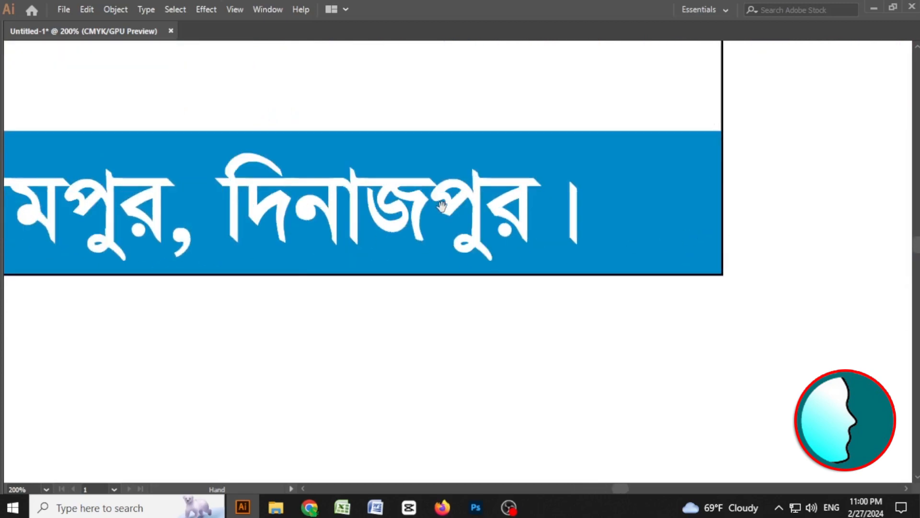
pyautogui.press('z')
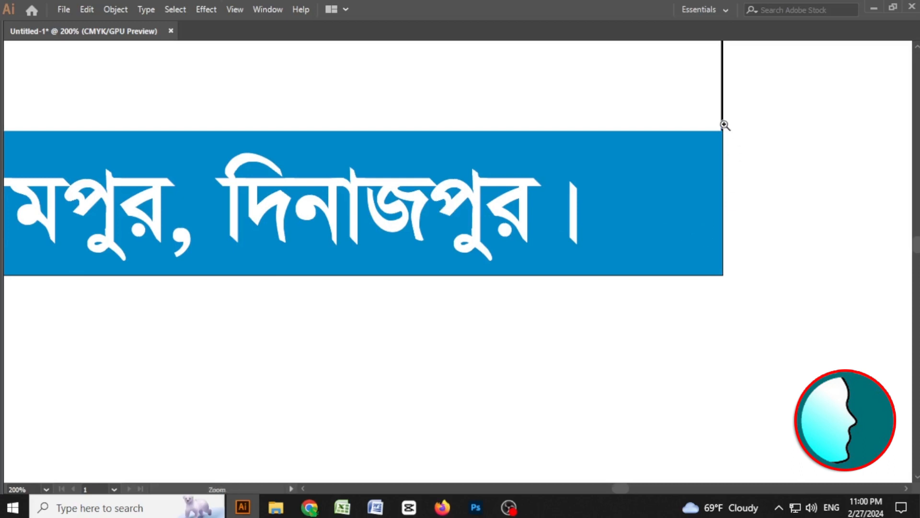
pyautogui.moveTo(724, 125); pyautogui.dragTo(859, 318)
pyautogui.press('v')
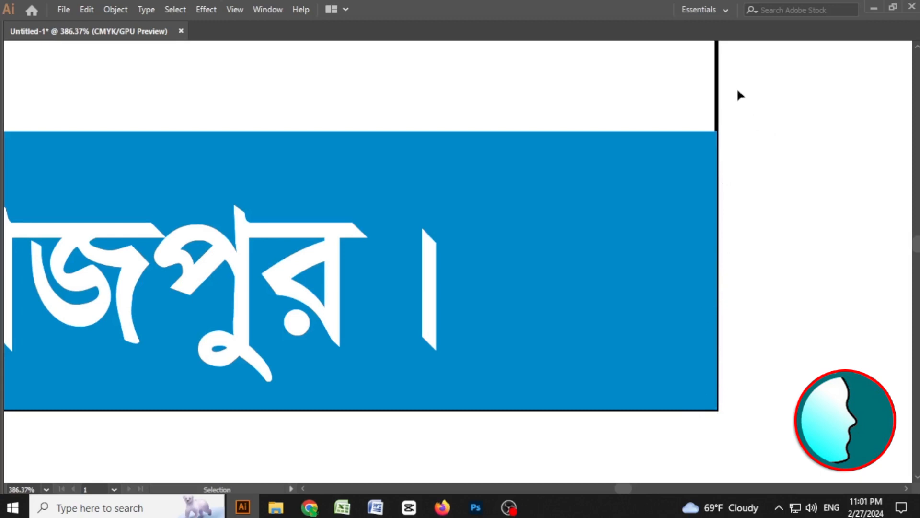
pyautogui.click(717, 103)
pyautogui.rightClick(718, 103)
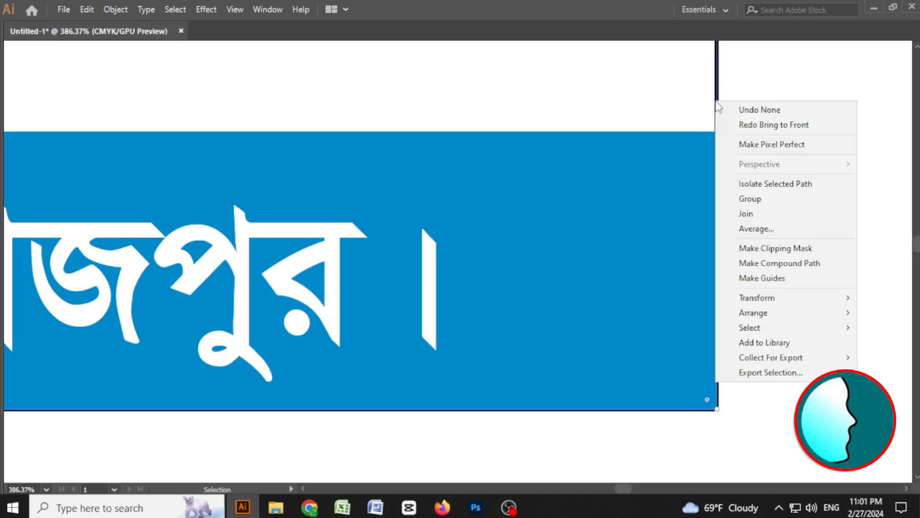
pyautogui.moveTo(781, 314)
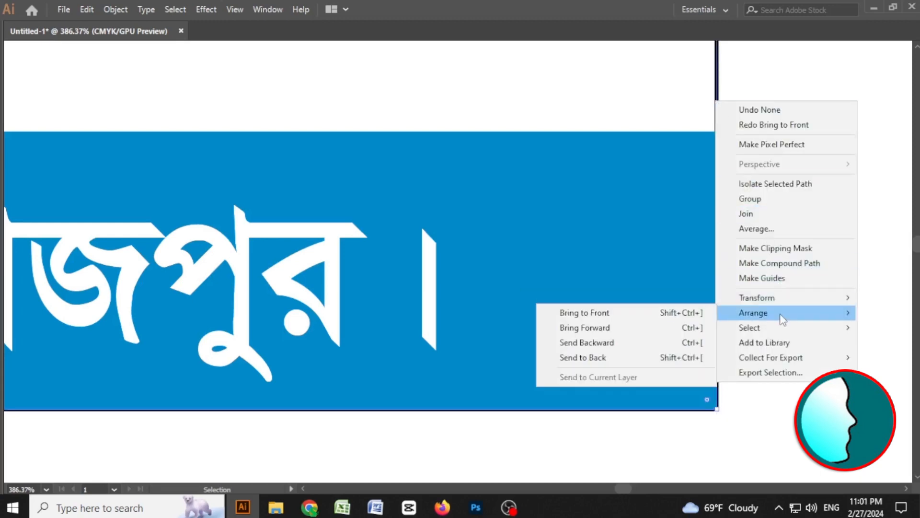
pyautogui.click(676, 318)
pyautogui.click(816, 261)
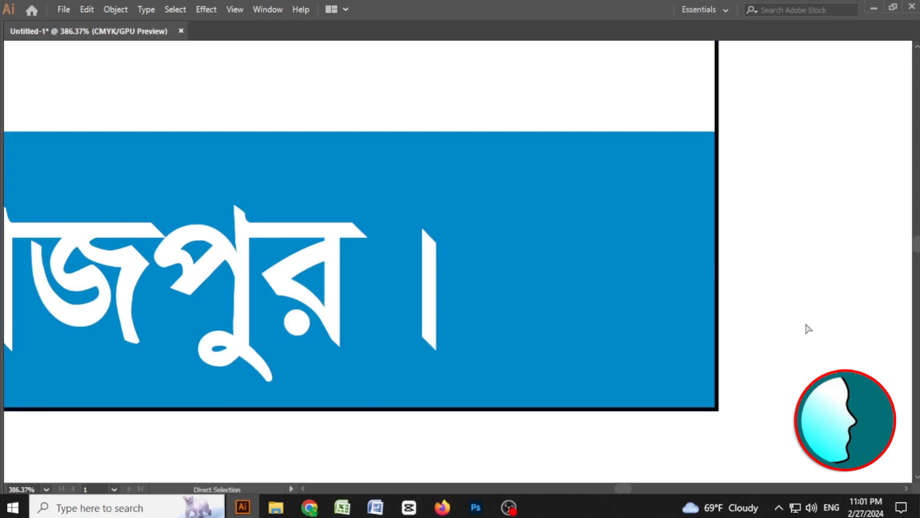
# Zoom out and pan across the recreated banner and the reference image to compare them.
pyautogui.hotkey('ctrl', '-')
pyautogui.hotkey('ctrl', '-')
pyautogui.hotkey('ctrl', '-')
pyautogui.hotkey('ctrl', '-')
pyautogui.press('space')
pyautogui.moveTo(171, 166); pyautogui.dragTo(504, 306)
pyautogui.hotkey('ctrl', '-')
pyautogui.press('space')
pyautogui.moveTo(416, 237); pyautogui.dragTo(459, 235)
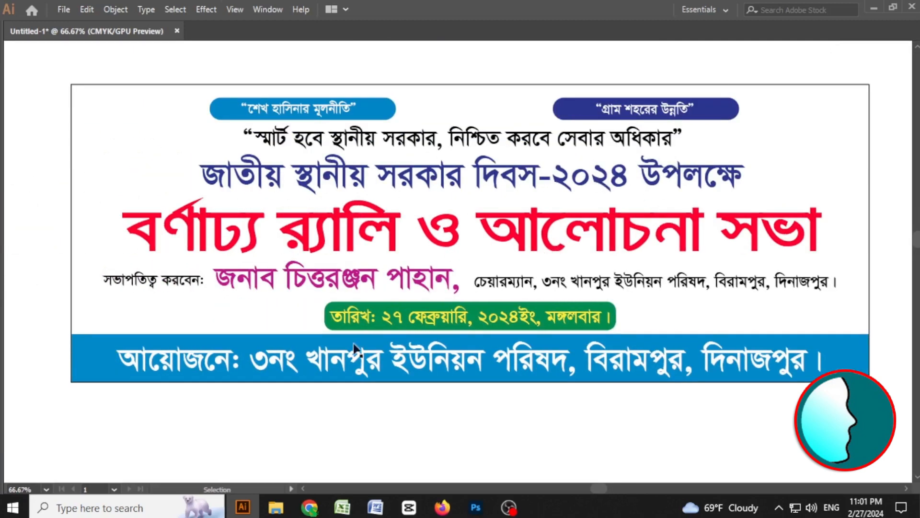
pyautogui.press('space')
pyautogui.moveTo(193, 270); pyautogui.dragTo(646, 280)
pyautogui.moveTo(432, 244); pyautogui.dragTo(613, 354)
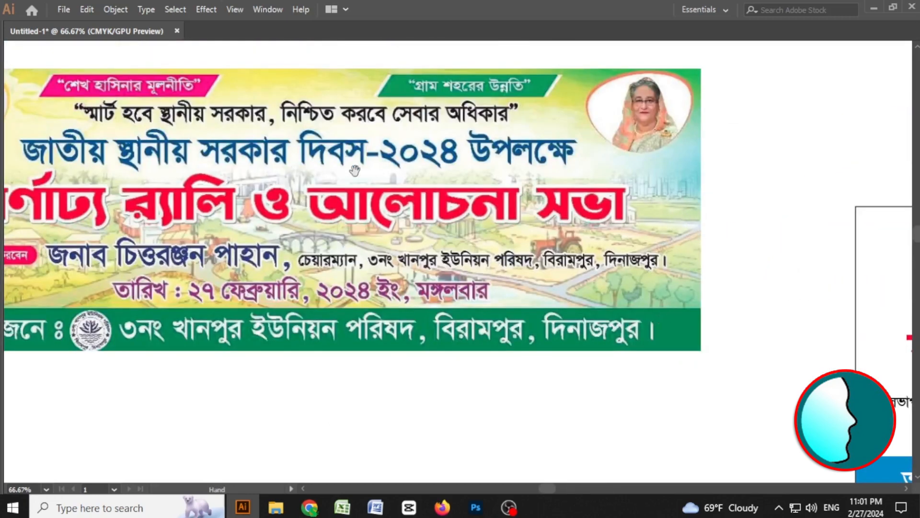
pyautogui.moveTo(508, 192); pyautogui.dragTo(579, 195)
pyautogui.moveTo(141, 206); pyautogui.dragTo(217, 261)
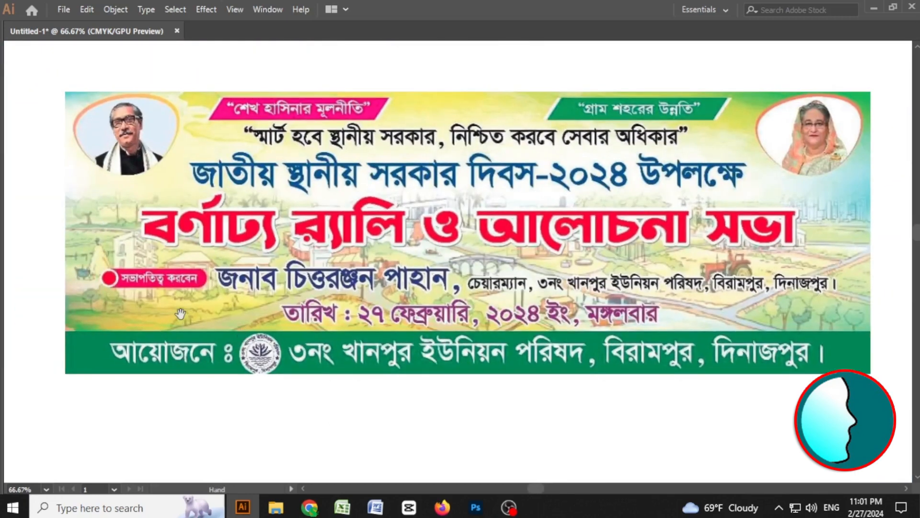
pyautogui.moveTo(826, 294); pyautogui.dragTo(501, 282)
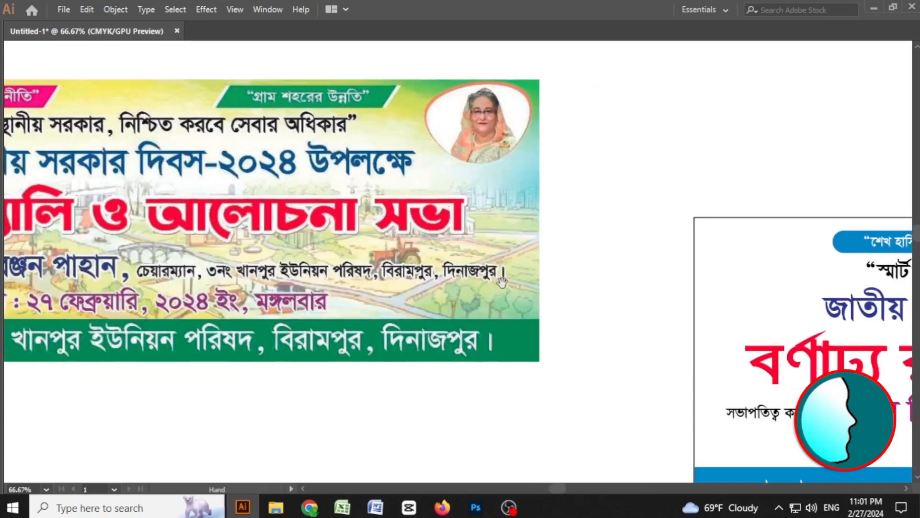
pyautogui.moveTo(825, 312); pyautogui.dragTo(477, 274)
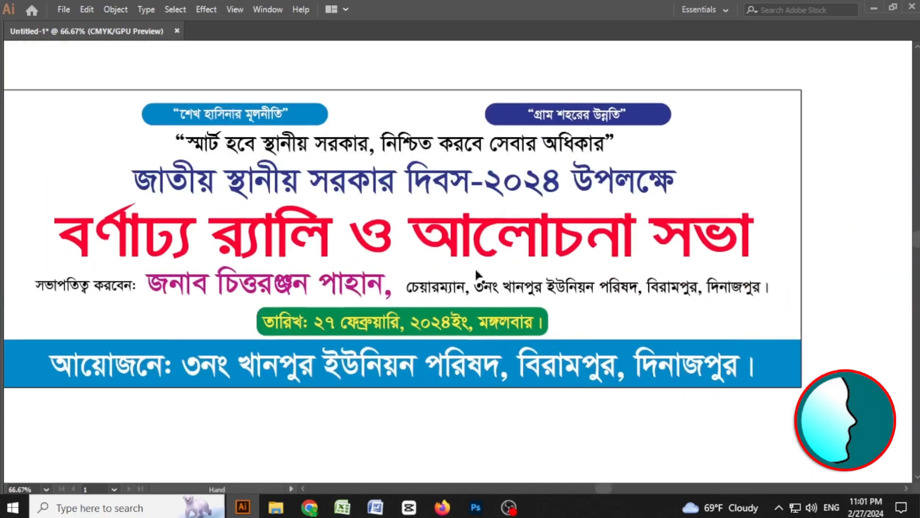
pyautogui.moveTo(395, 308); pyautogui.dragTo(495, 311)
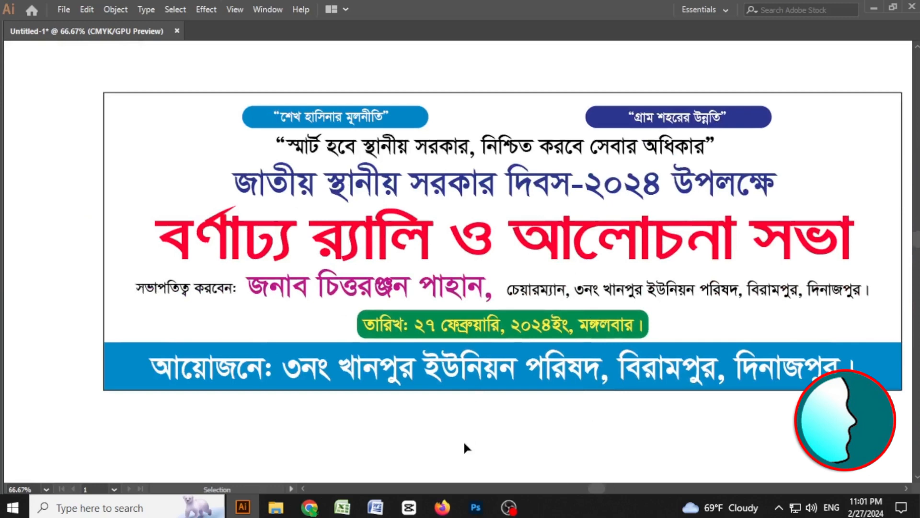
# Switch to Firefox and search Google for background design.
pyautogui.click(454, 496)
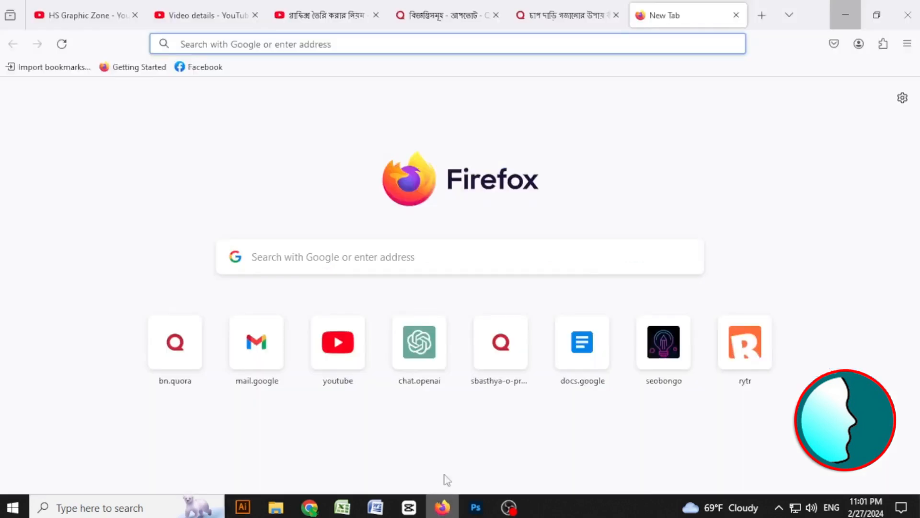
pyautogui.click(304, 266)
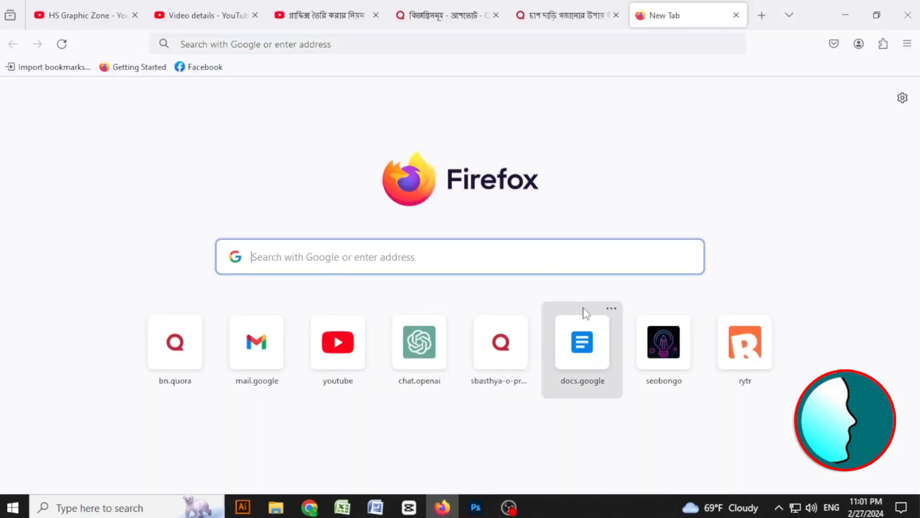
pyautogui.write('back')
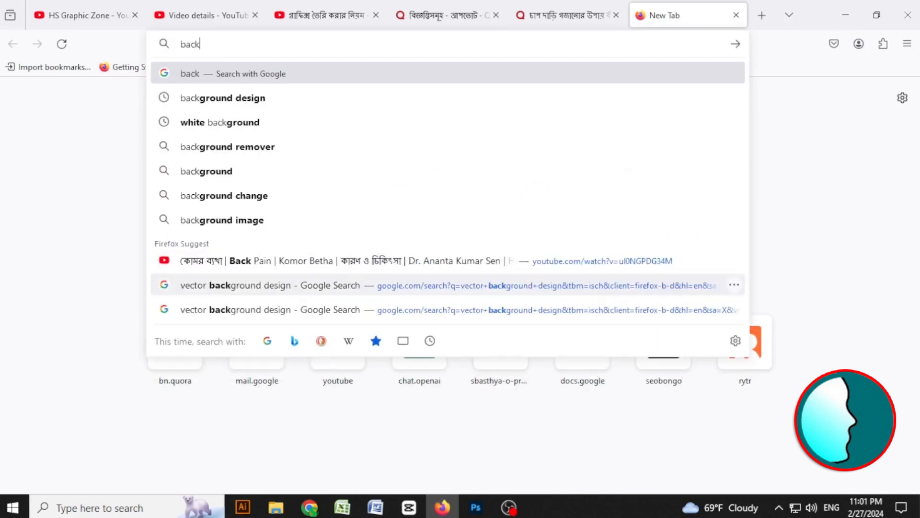
pyautogui.click(278, 100)
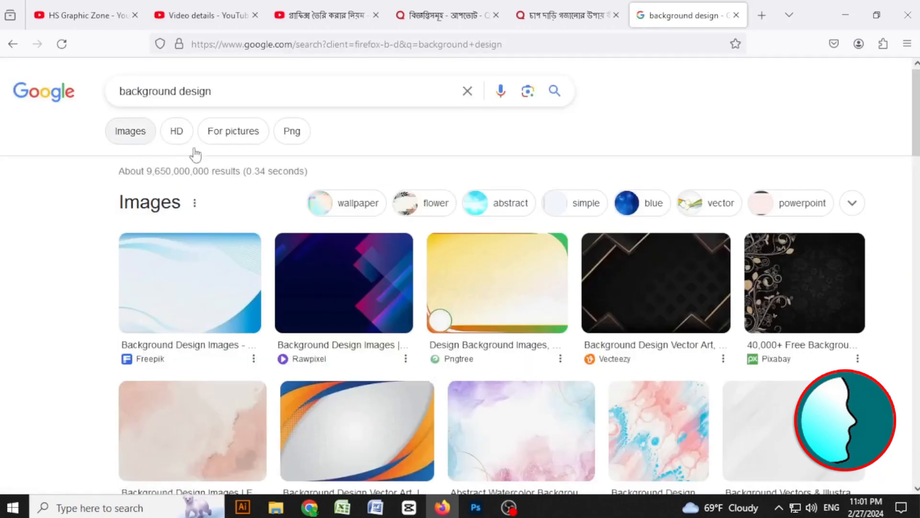
# Browse the image results for background designs and open the light blue Pngtree background preview.
pyautogui.click(472, 347)
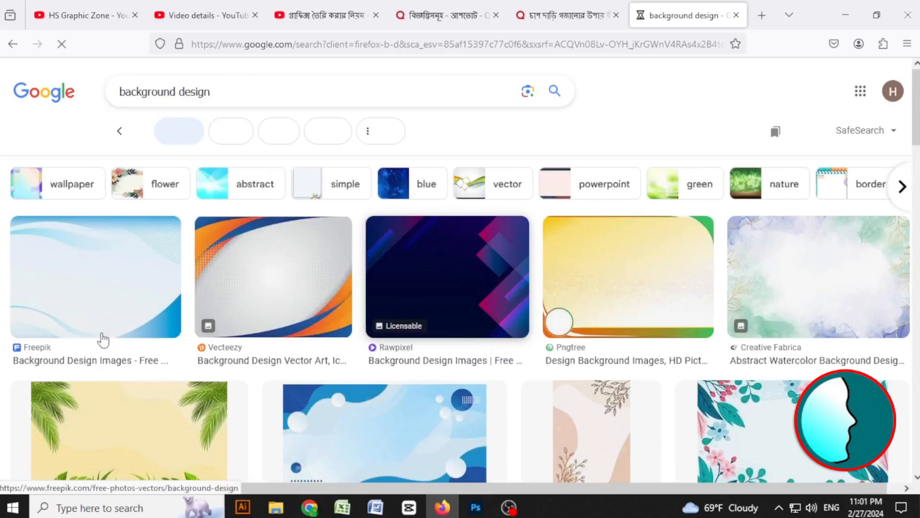
pyautogui.scroll(-1, 366, 345)
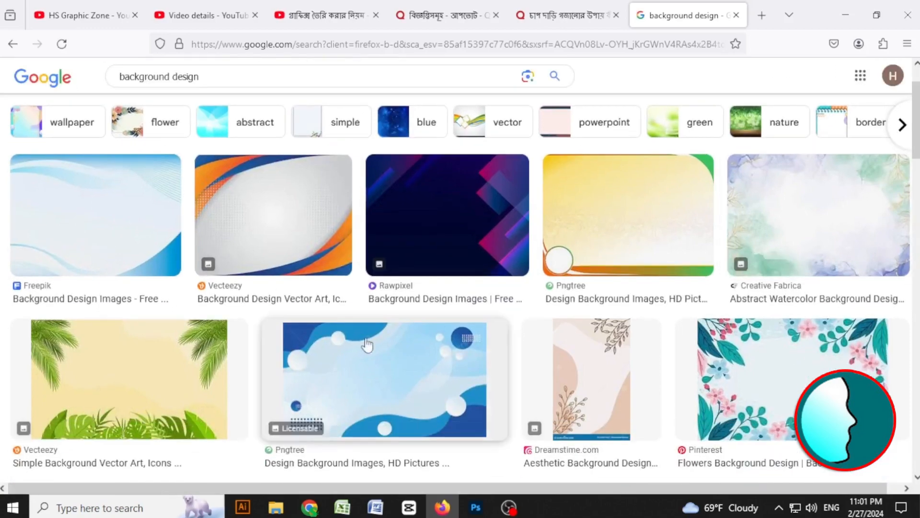
pyautogui.scroll(-5, 326, 391)
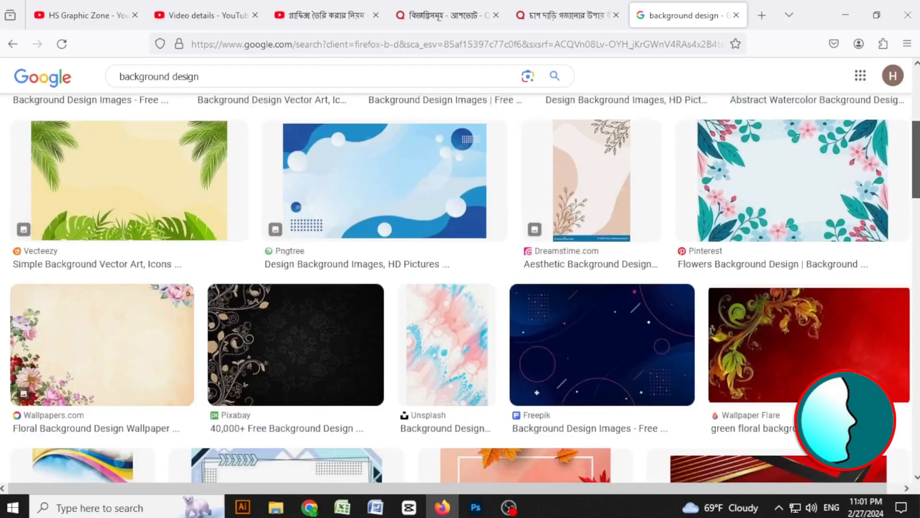
pyautogui.scroll(-9, 460, 288)
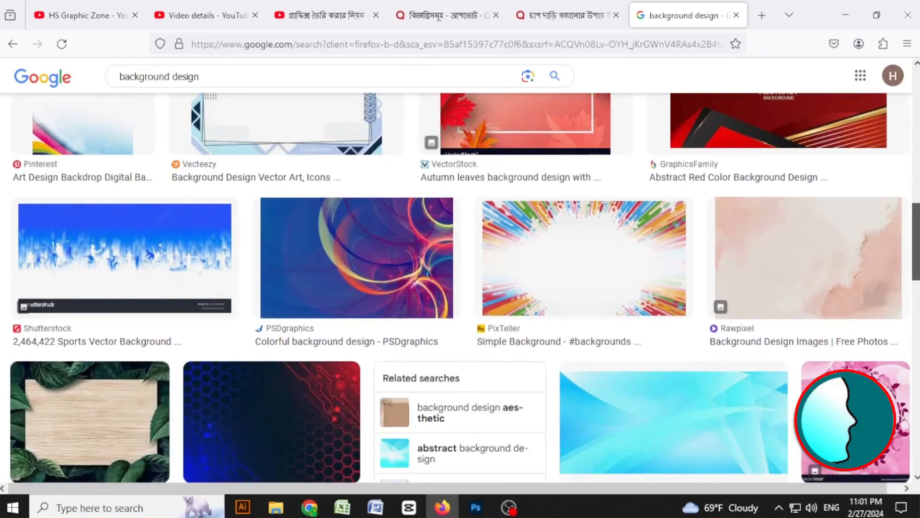
pyautogui.scroll(-2, 460, 288)
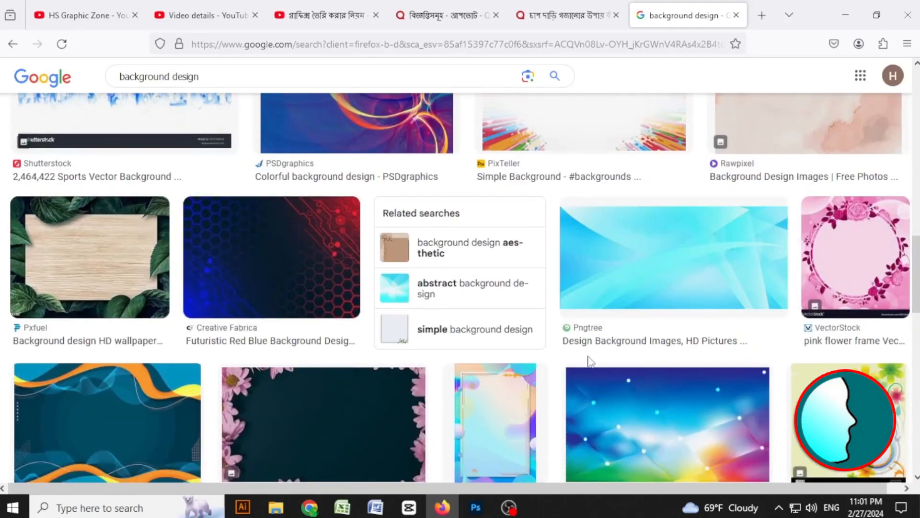
pyautogui.scroll(-2, 605, 382)
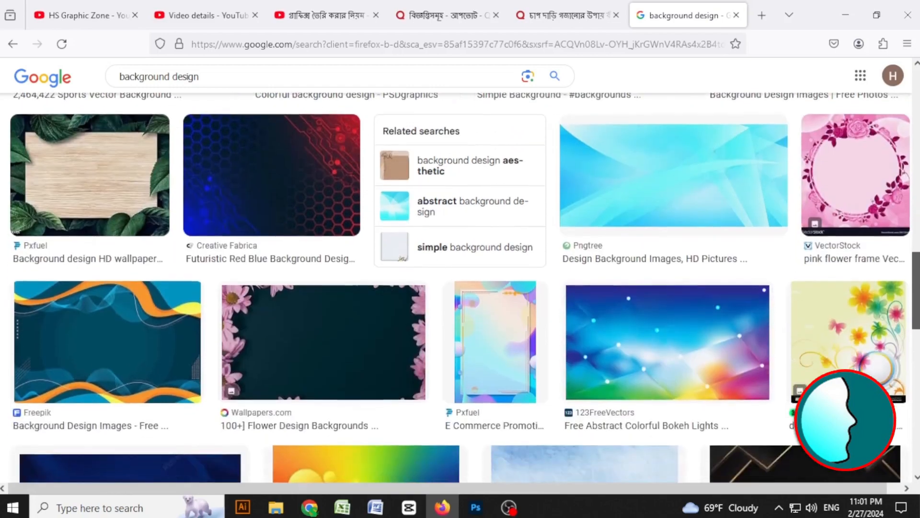
pyautogui.scroll(2, 690, 302)
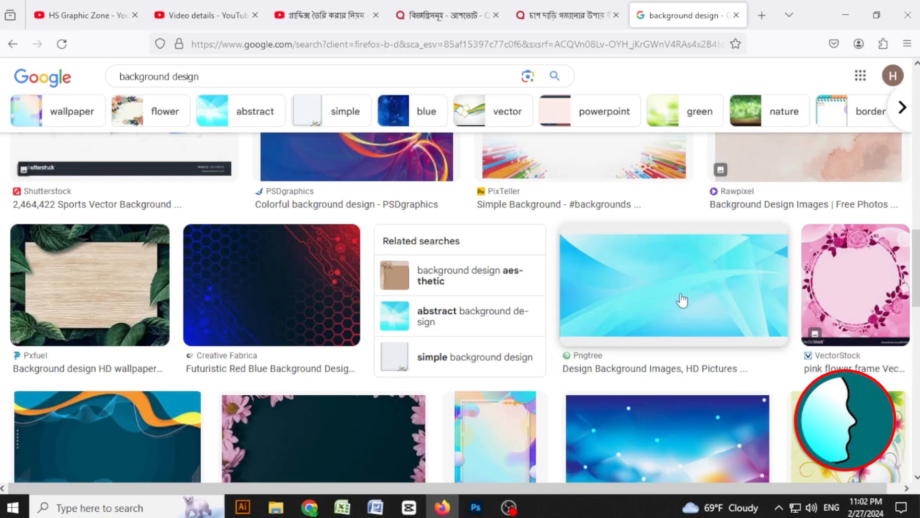
pyautogui.scroll(-3, 682, 286)
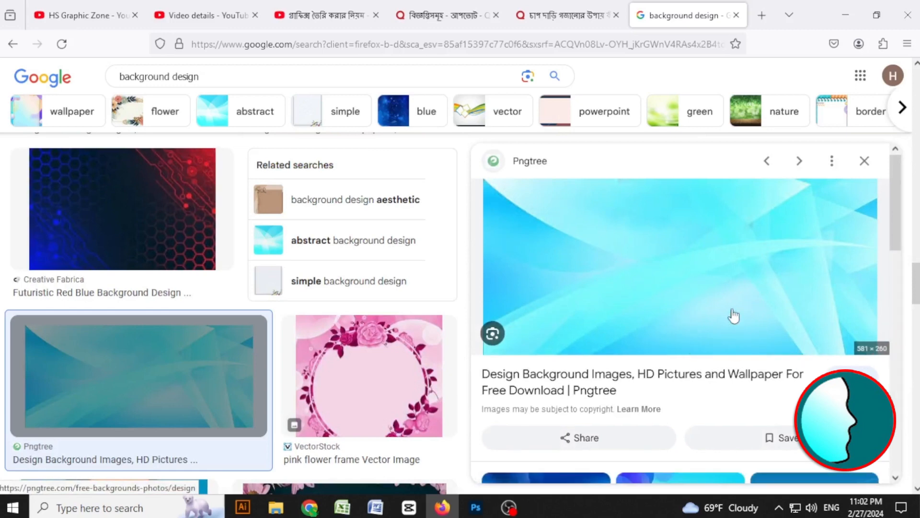
# Copy the light blue Pngtree background image to the clipboard.
pyautogui.rightClick(595, 261)
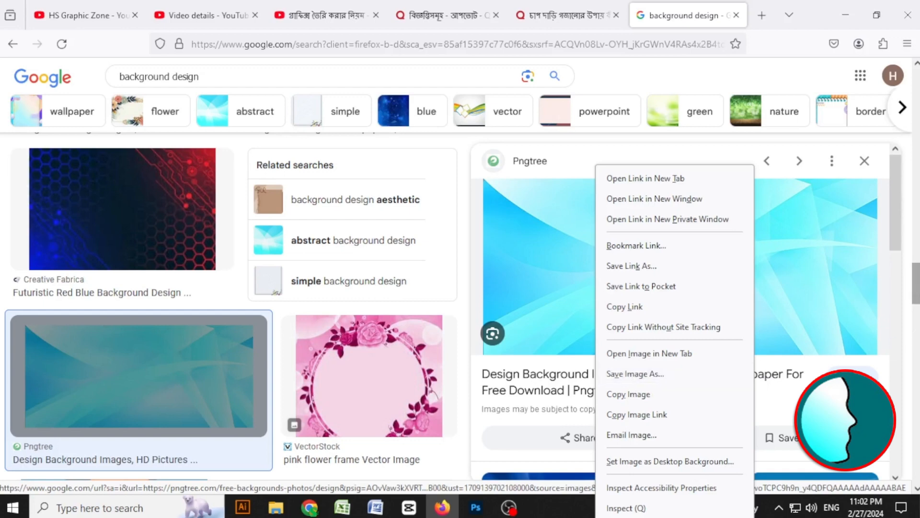
pyautogui.moveTo(896, 240); pyautogui.dragTo(896, 263)
pyautogui.rightClick(663, 229)
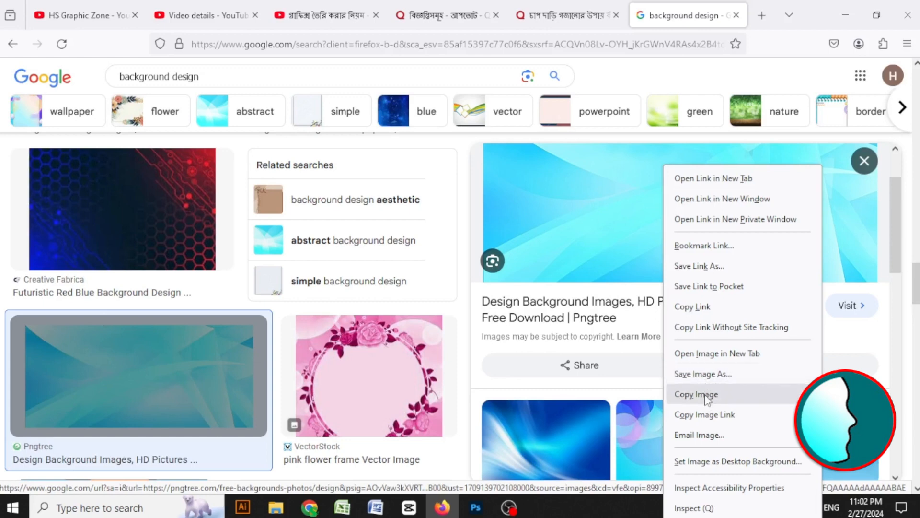
pyautogui.click(482, 516)
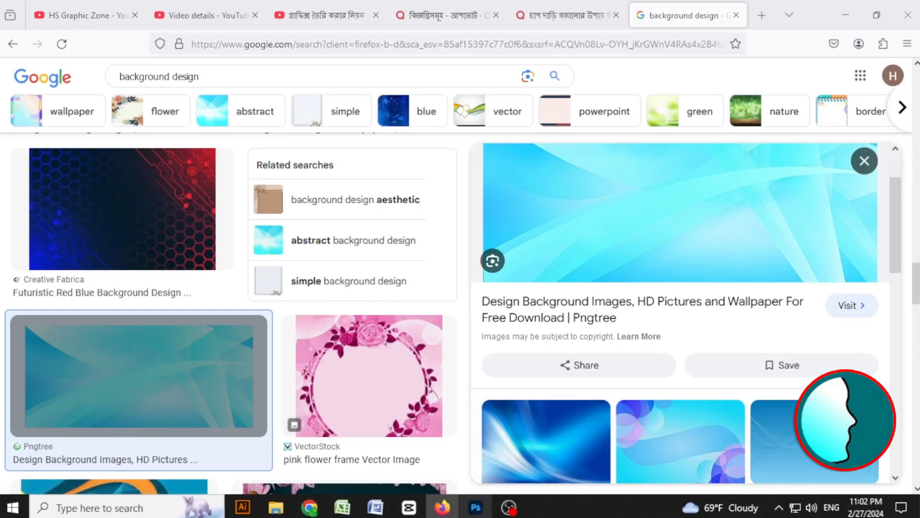
pyautogui.click(475, 507)
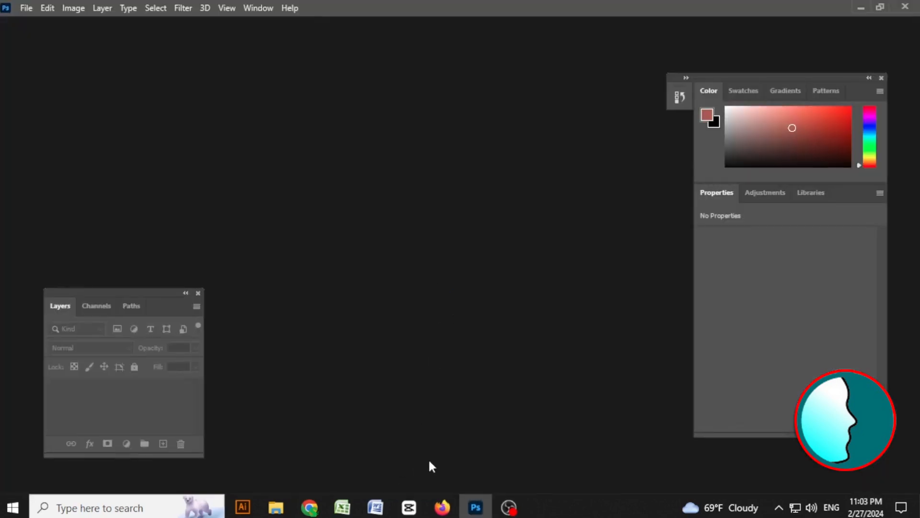
pyautogui.click(441, 507)
pyautogui.rightClick(573, 206)
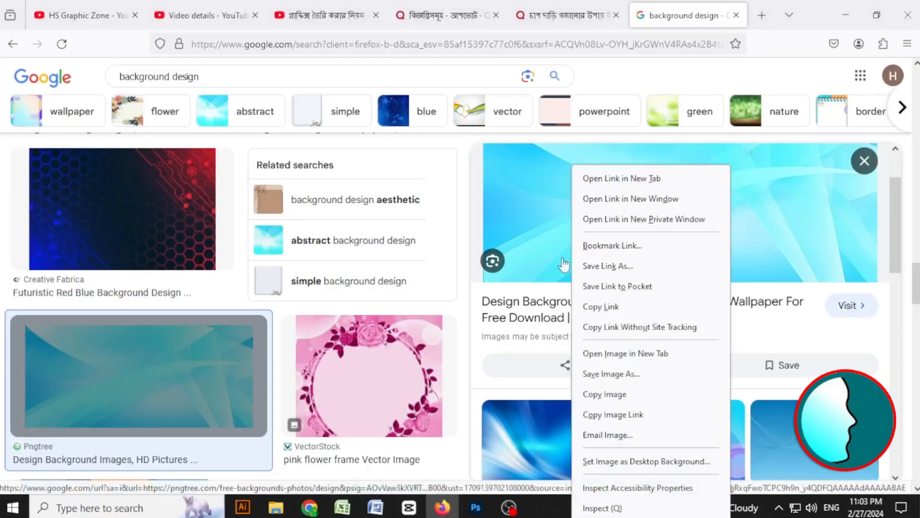
pyautogui.click(547, 512)
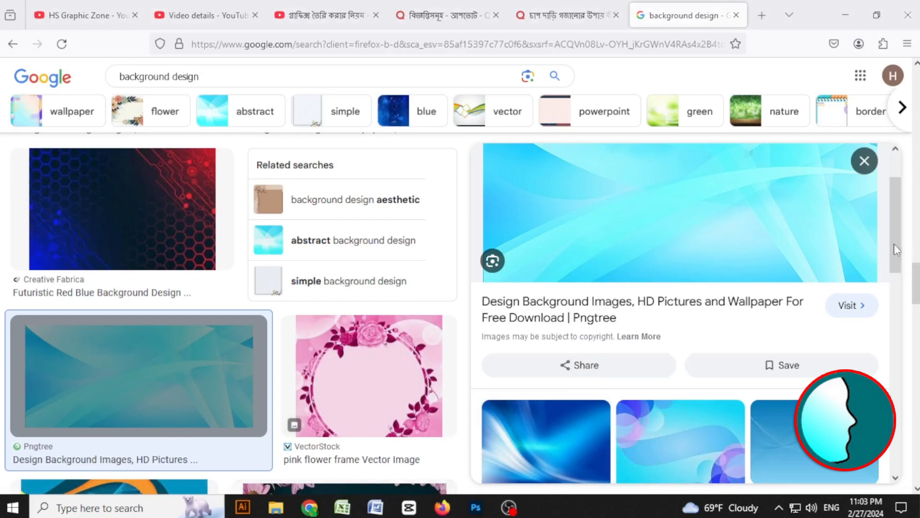
pyautogui.scroll(2, 901, 229)
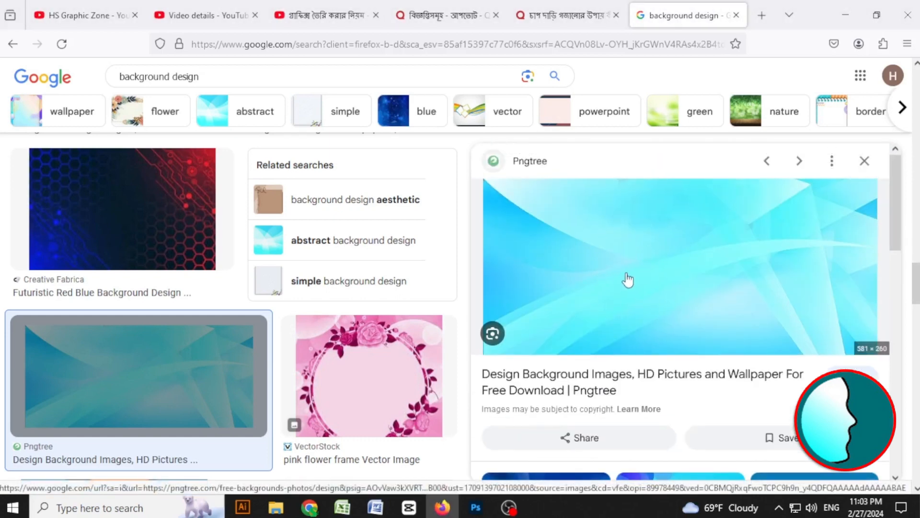
pyautogui.rightClick(573, 234)
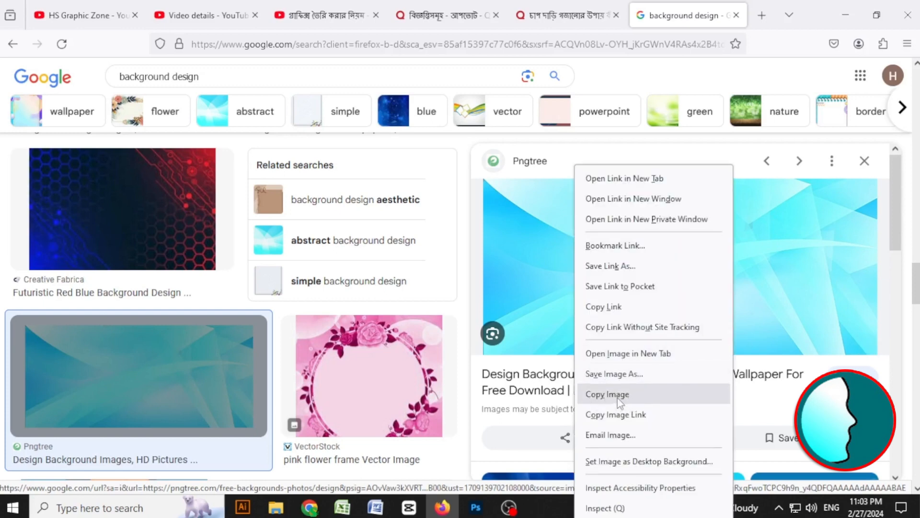
pyautogui.click(629, 399)
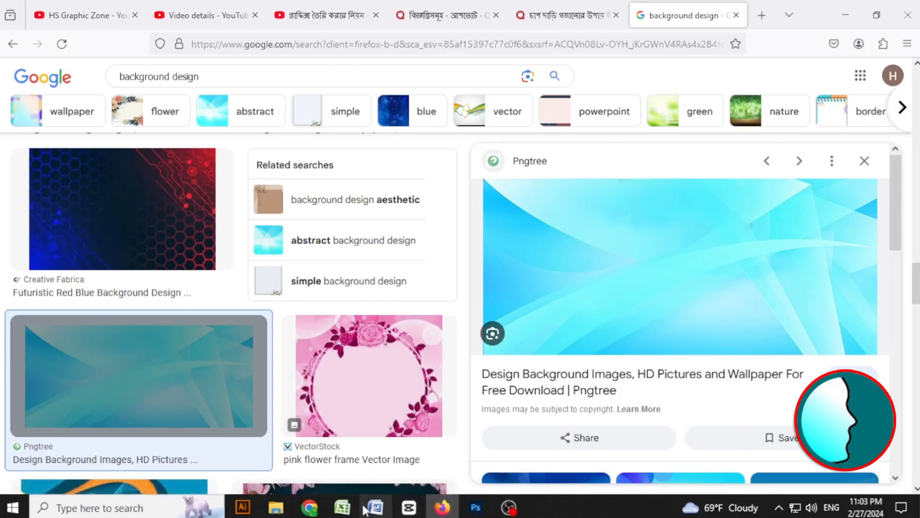
# Switch to Photoshop and create a new 581 × 260 px document from the clipboard preset.
pyautogui.click(477, 508)
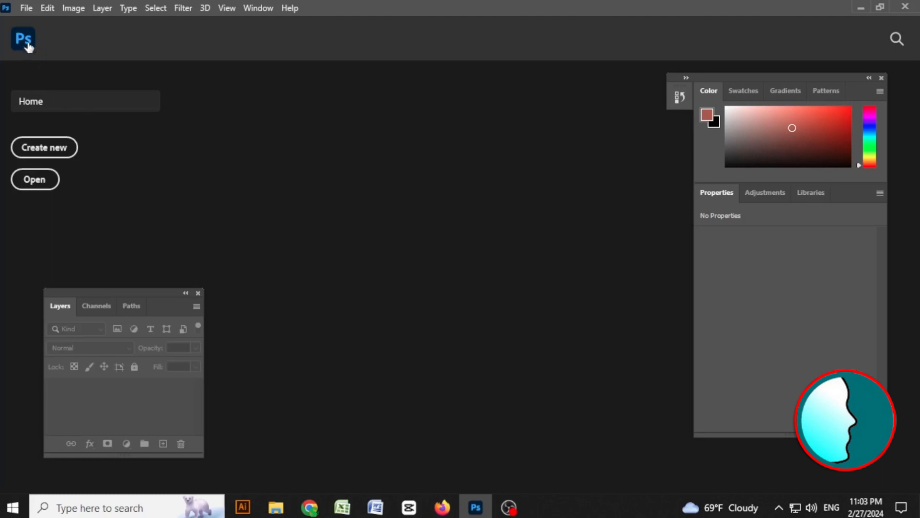
pyautogui.click(26, 9)
pyautogui.click(57, 34)
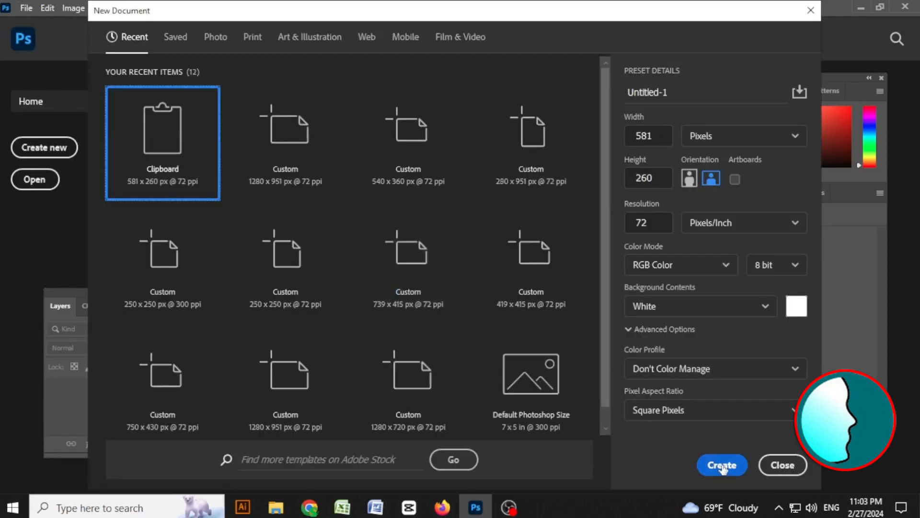
pyautogui.click(723, 466)
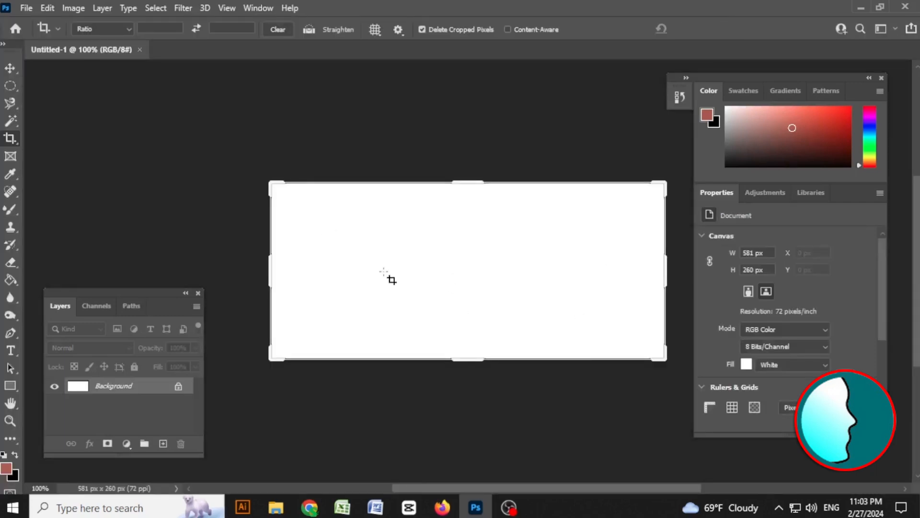
pyautogui.click(10, 68)
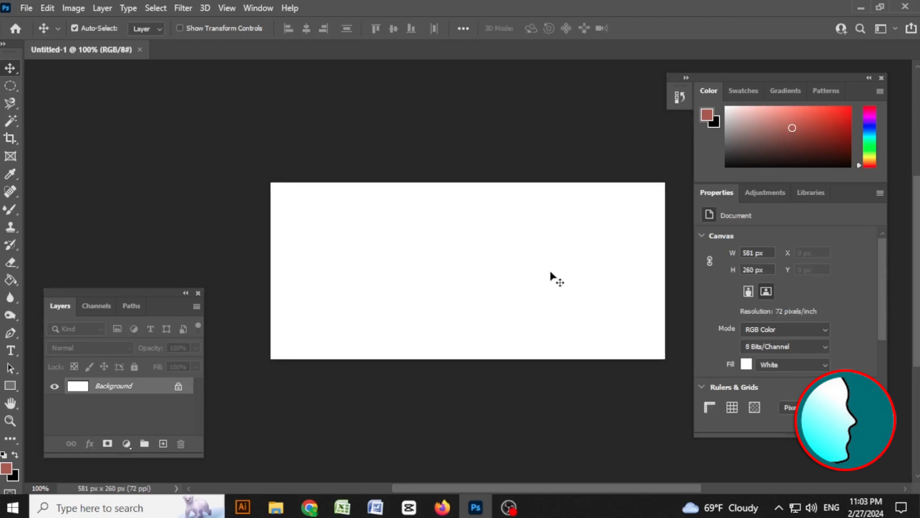
pyautogui.click(442, 507)
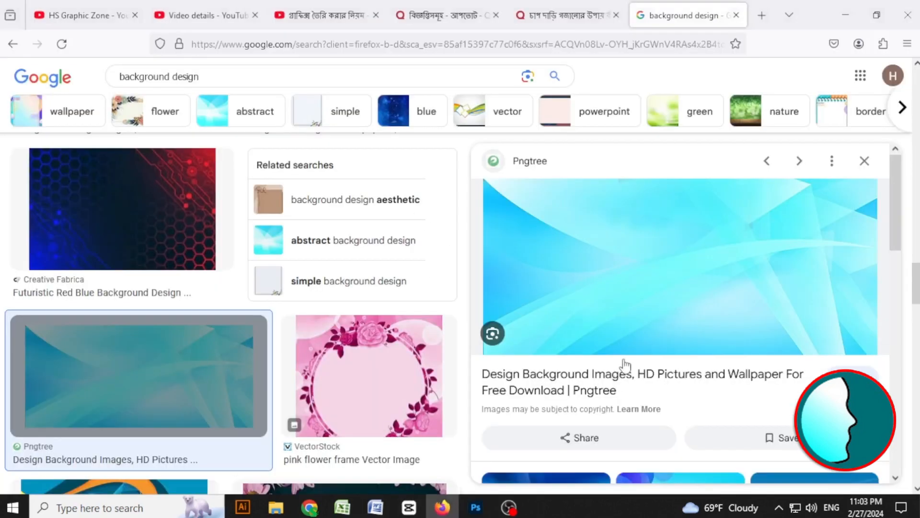
pyautogui.rightClick(602, 261)
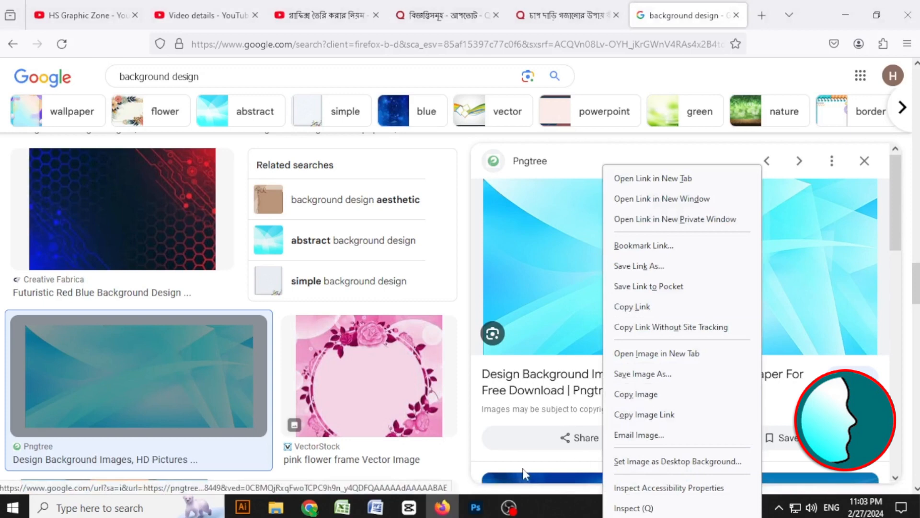
pyautogui.click(482, 510)
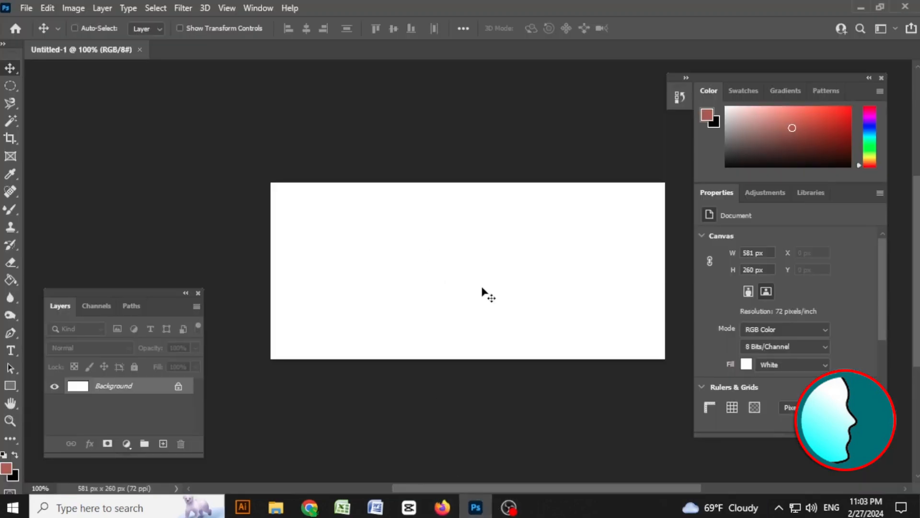
# Paste the copied light blue background image into the new document as a layer.
pyautogui.click(75, 9)
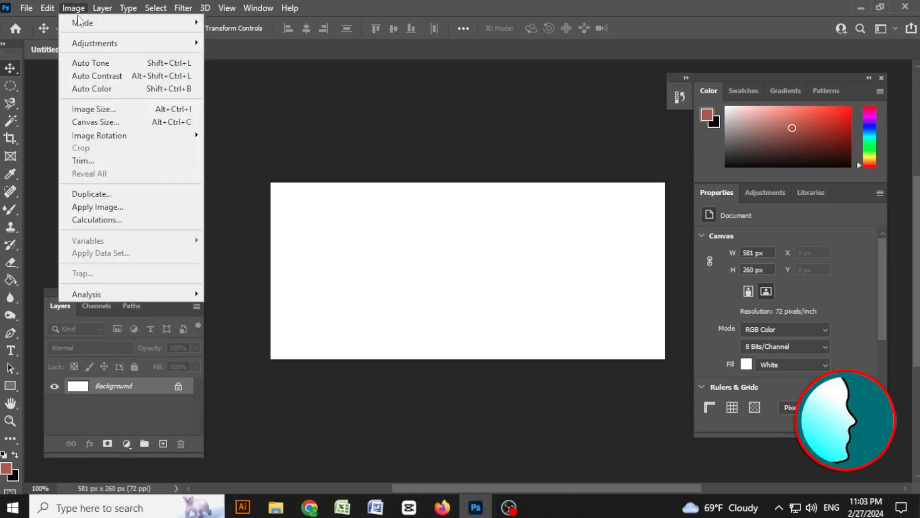
pyautogui.moveTo(58, 11)
pyautogui.click(95, 125)
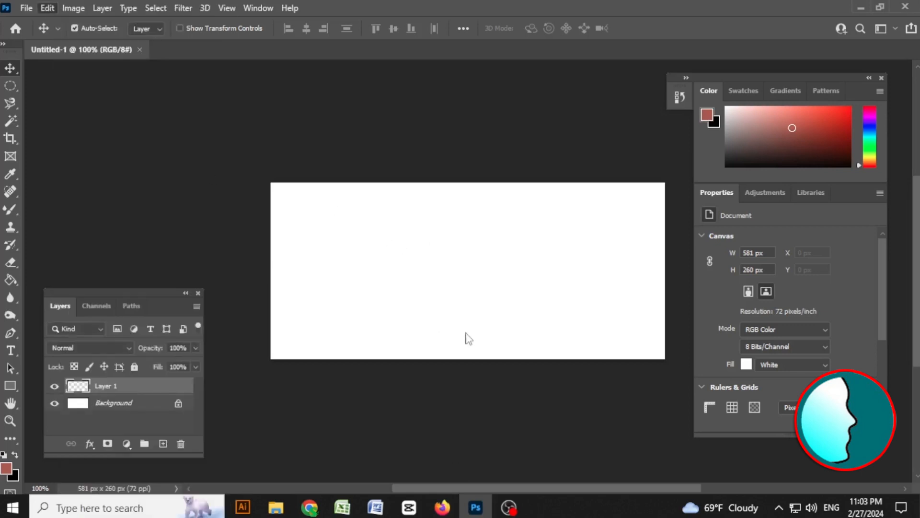
pyautogui.moveTo(587, 298)
pyautogui.mouseDown()
pyautogui.moveTo(538, 263)
pyautogui.moveTo(597, 307)
pyautogui.moveTo(581, 301)
pyautogui.mouseUp()
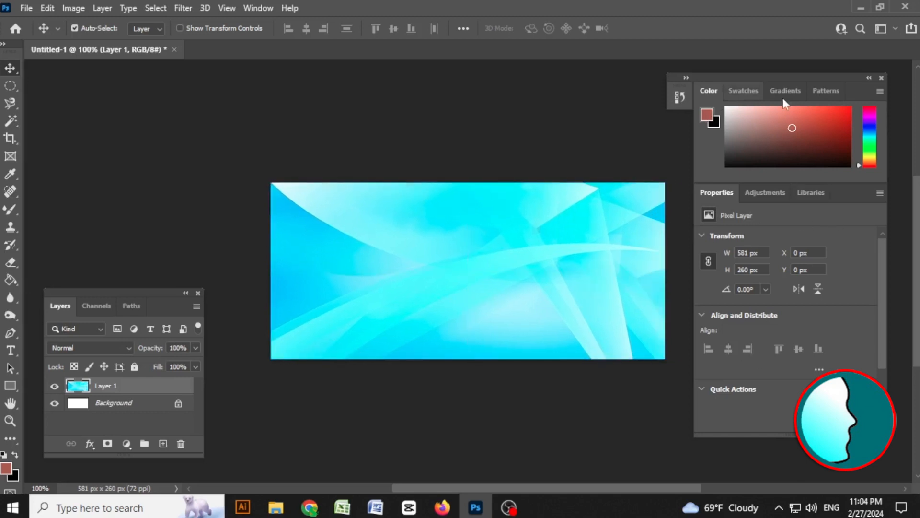
pyautogui.click(252, 9)
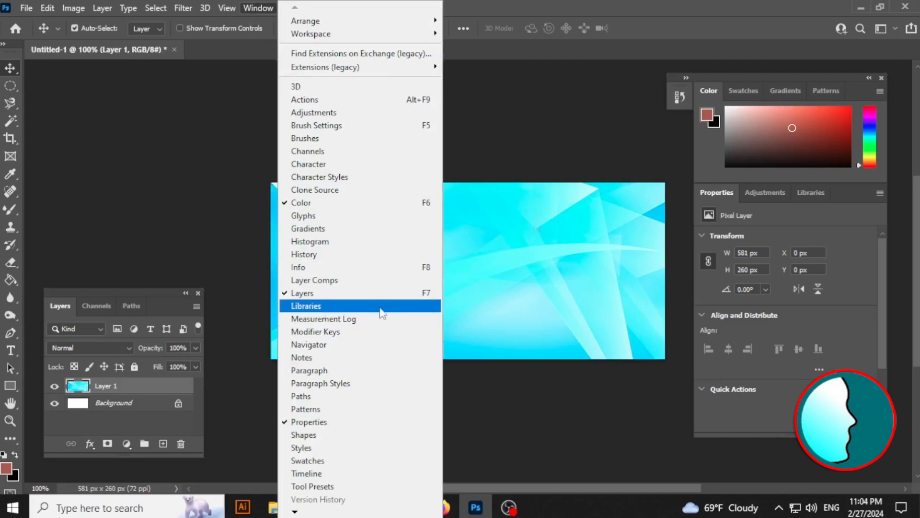
pyautogui.click(821, 269)
pyautogui.click(755, 194)
pyautogui.click(810, 193)
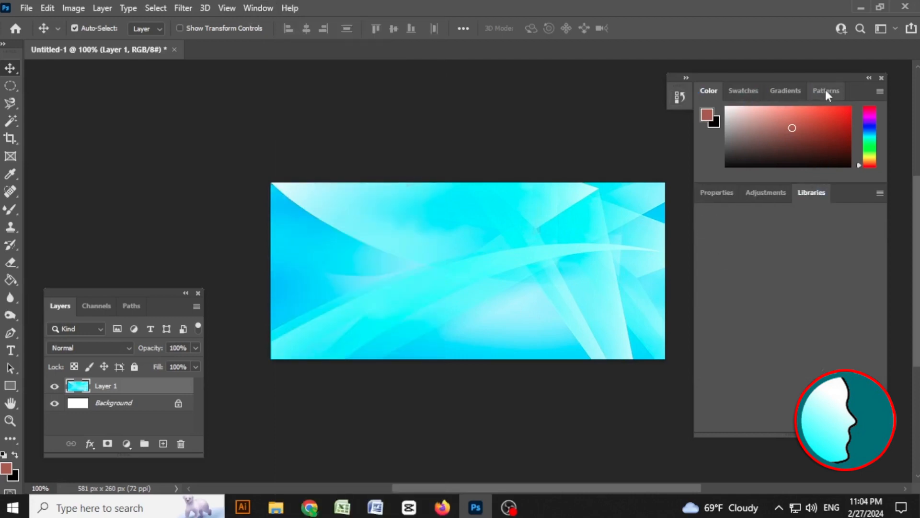
pyautogui.moveTo(129, 296); pyautogui.dragTo(806, 269)
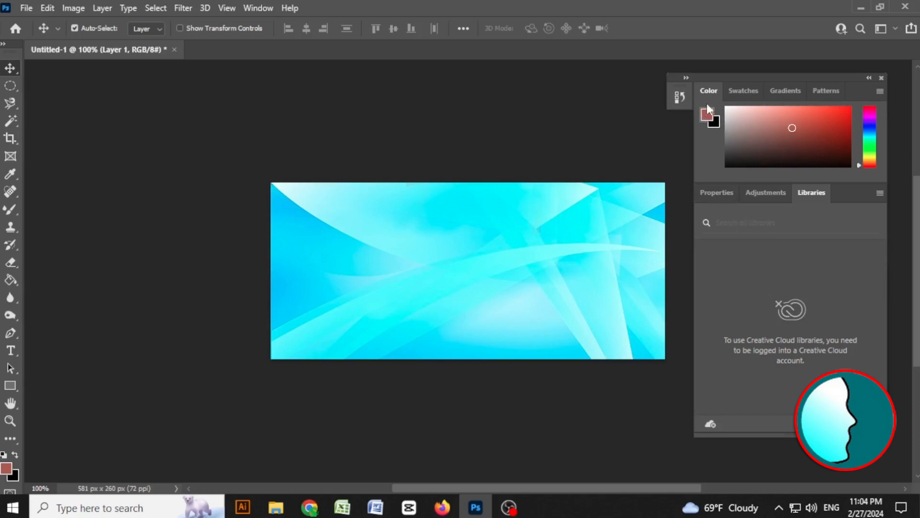
pyautogui.click(772, 194)
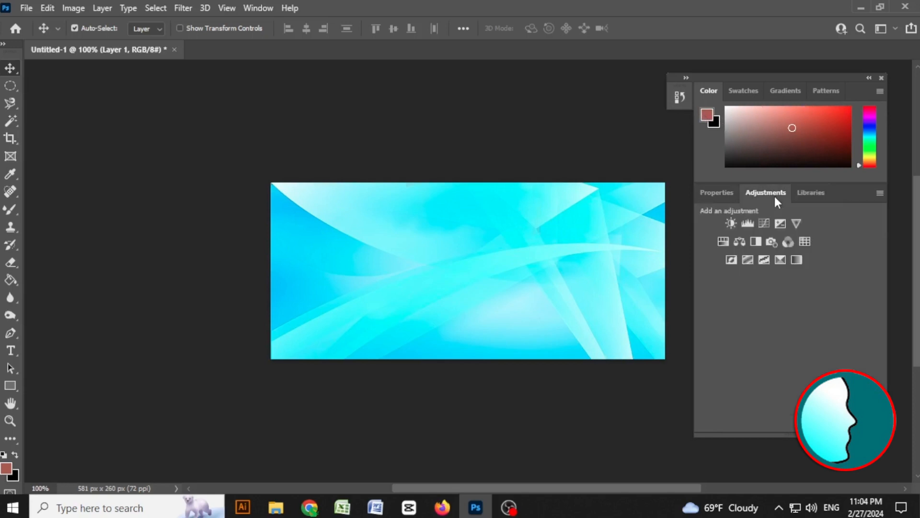
pyautogui.click(717, 197)
pyautogui.scroll(-2, 878, 339)
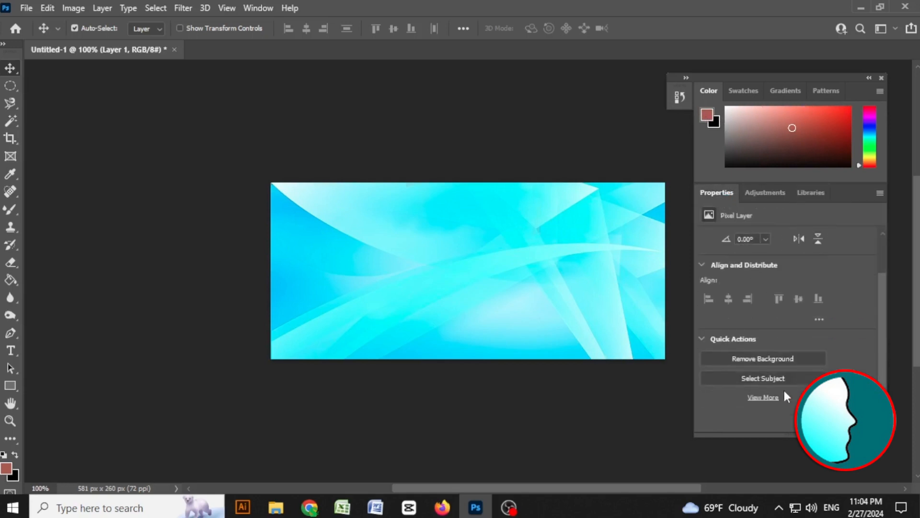
pyautogui.click(789, 192)
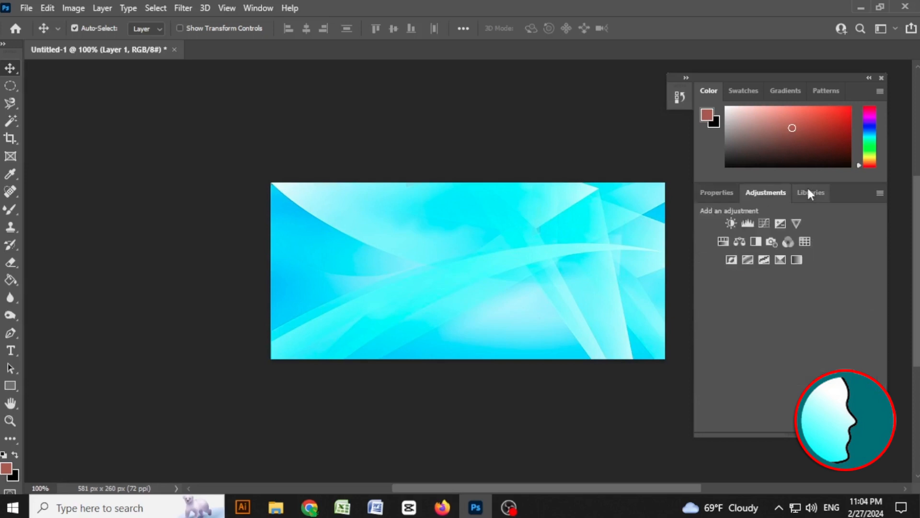
# Reopen the Layers panel and position it beside the canvas.
pyautogui.click(254, 8)
pyautogui.click(335, 203)
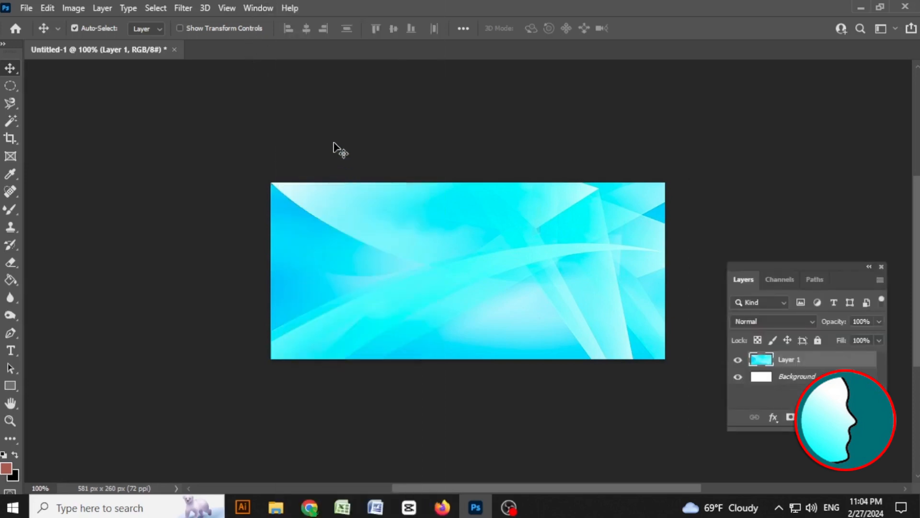
pyautogui.moveTo(765, 265); pyautogui.dragTo(761, 221)
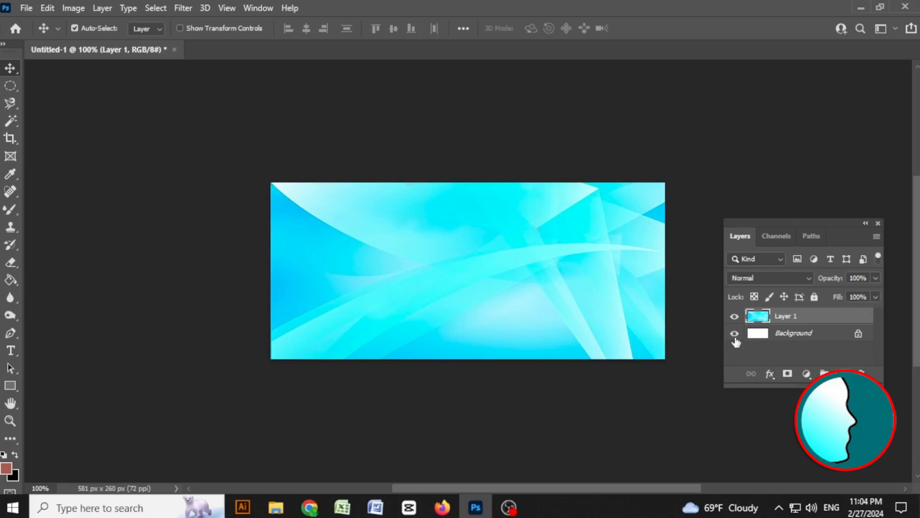
# Delete the Background layer.
pyautogui.click(791, 338)
pyautogui.moveTo(825, 338); pyautogui.dragTo(862, 372)
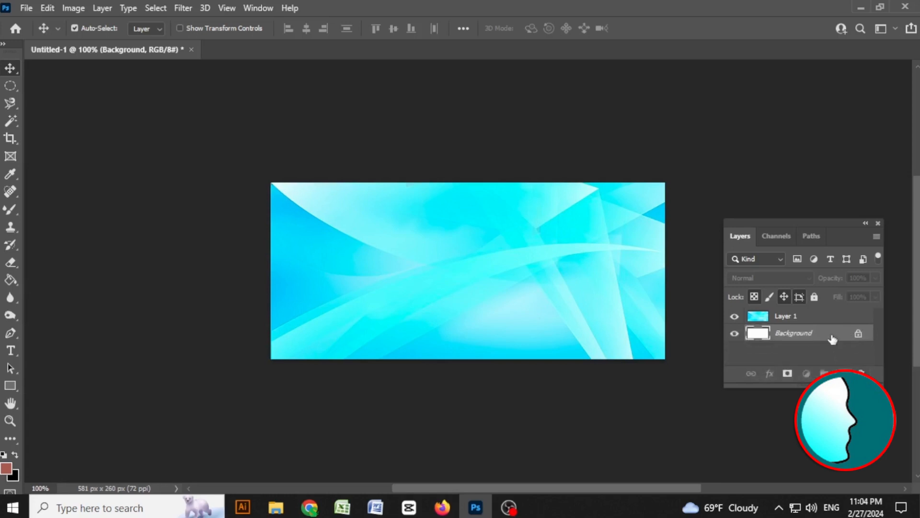
pyautogui.moveTo(833, 338); pyautogui.dragTo(861, 371)
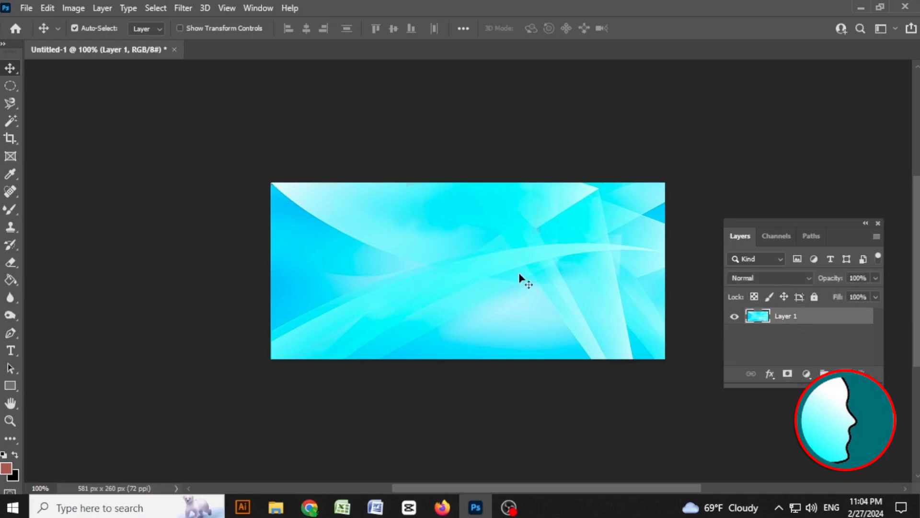
# Undo the accidental move of the image layer and the Background layer deletion.
pyautogui.moveTo(568, 264); pyautogui.dragTo(460, 324)
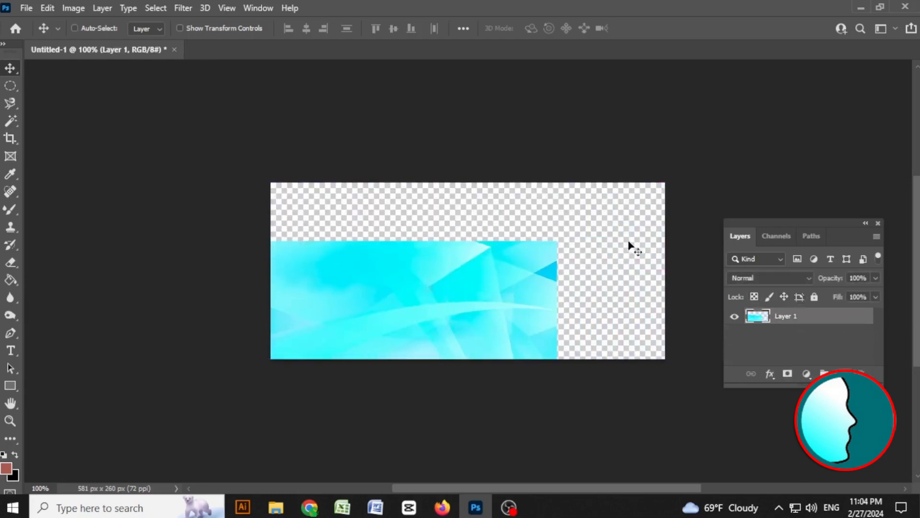
pyautogui.moveTo(542, 201); pyautogui.dragTo(613, 265)
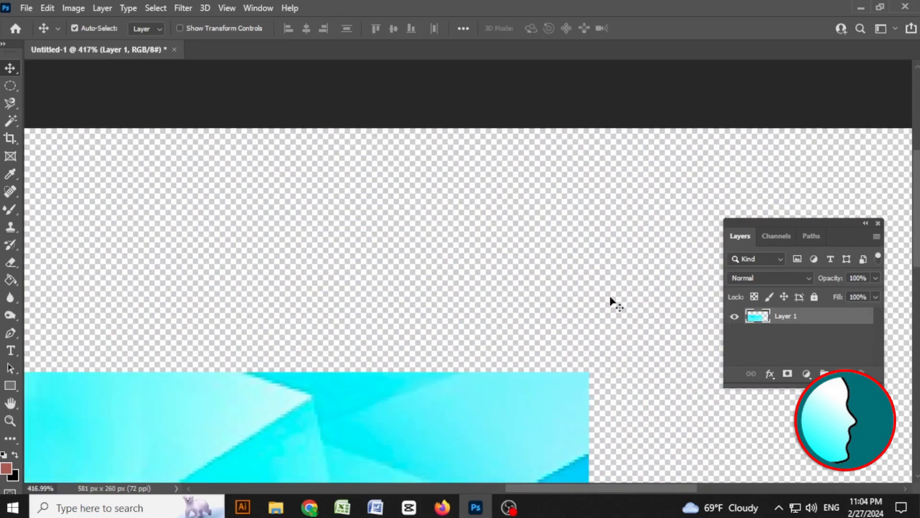
pyautogui.moveTo(644, 326); pyautogui.dragTo(546, 257)
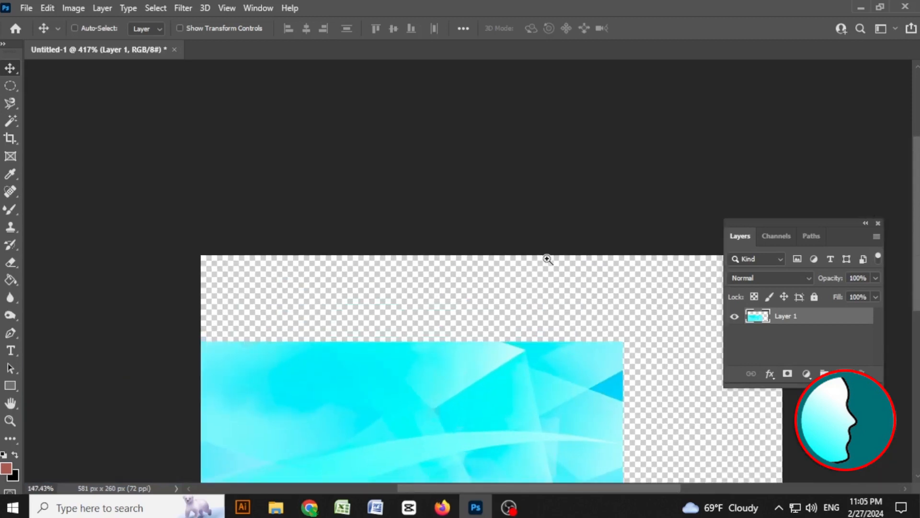
pyautogui.moveTo(620, 325); pyautogui.dragTo(557, 232)
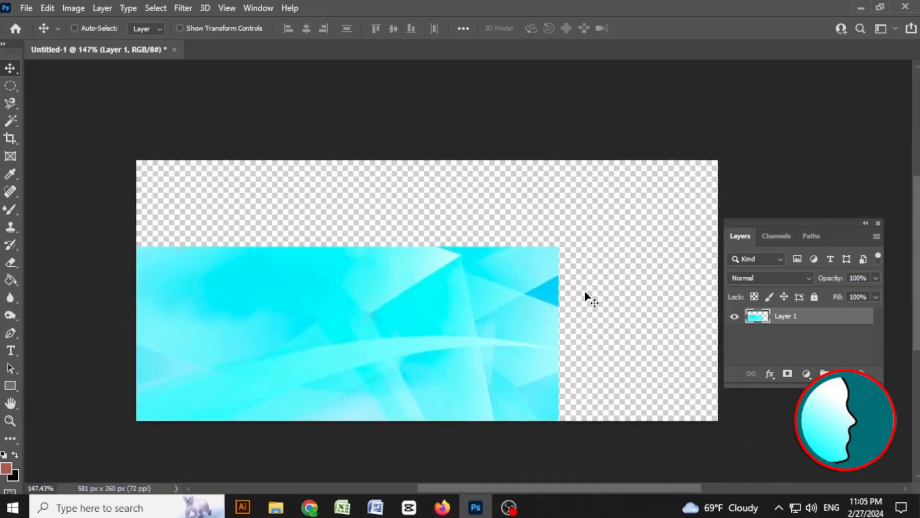
pyautogui.hotkey('ctrl', 'z')
pyautogui.hotkey('ctrl', 'z')
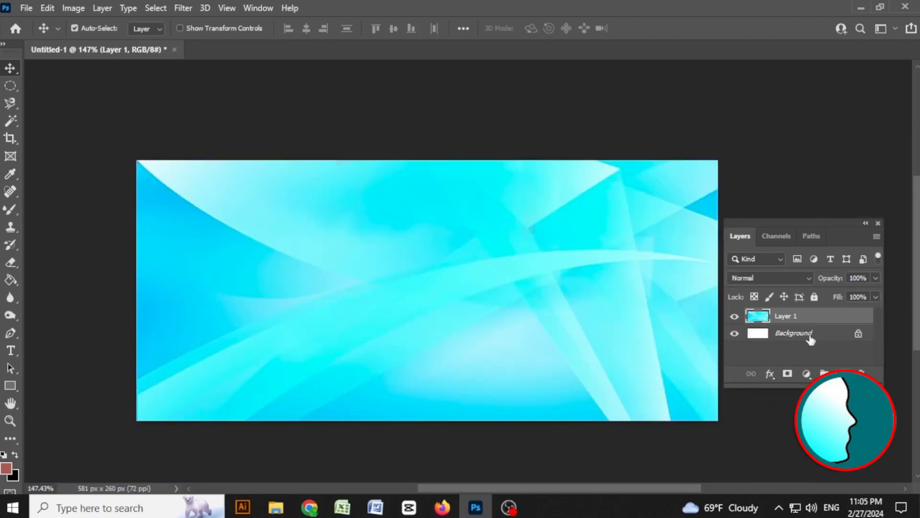
# Delete the Background layer, keeping the image layer in its original position.
pyautogui.moveTo(638, 265); pyautogui.dragTo(458, 326)
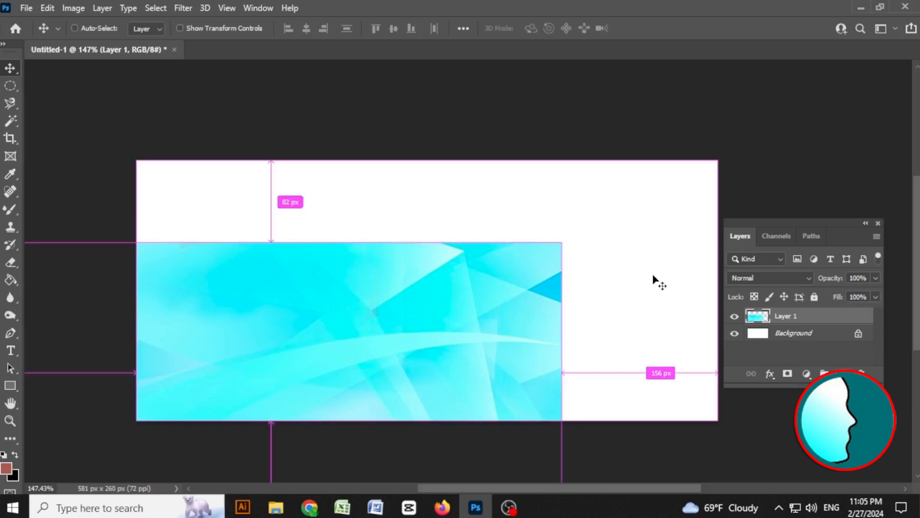
pyautogui.hotkey('ctrl', 'z')
pyautogui.click(834, 338)
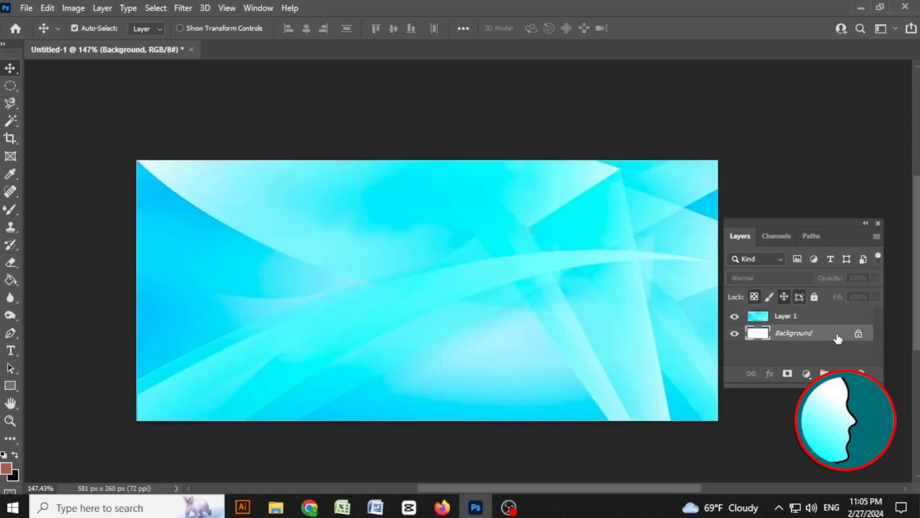
pyautogui.moveTo(836, 336); pyautogui.dragTo(861, 373)
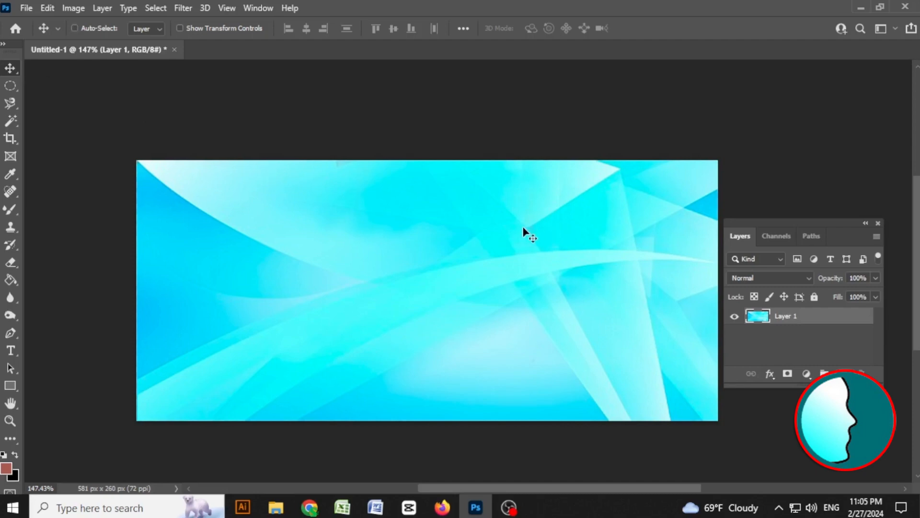
# Select the whole image layer and copy it.
pyautogui.moveTo(540, 238); pyautogui.dragTo(481, 225)
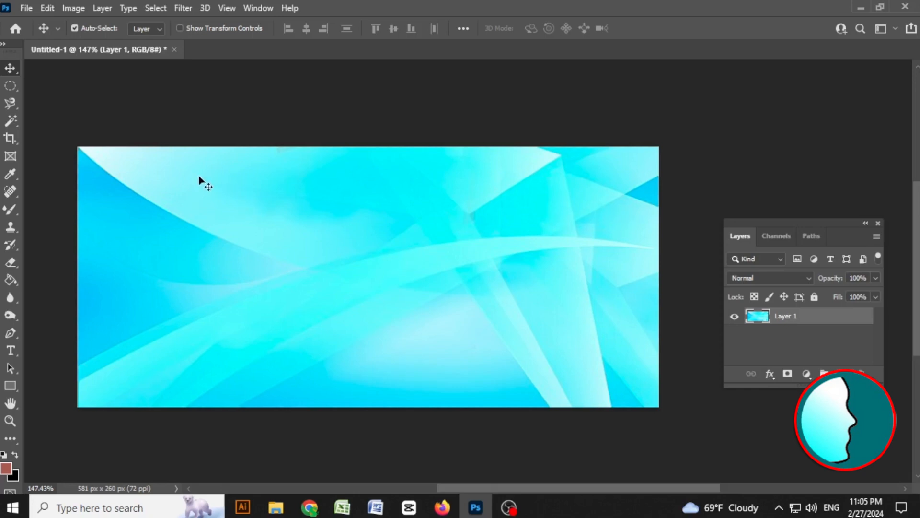
pyautogui.moveTo(322, 217); pyautogui.dragTo(364, 400)
pyautogui.hotkey('ctrl', 'z')
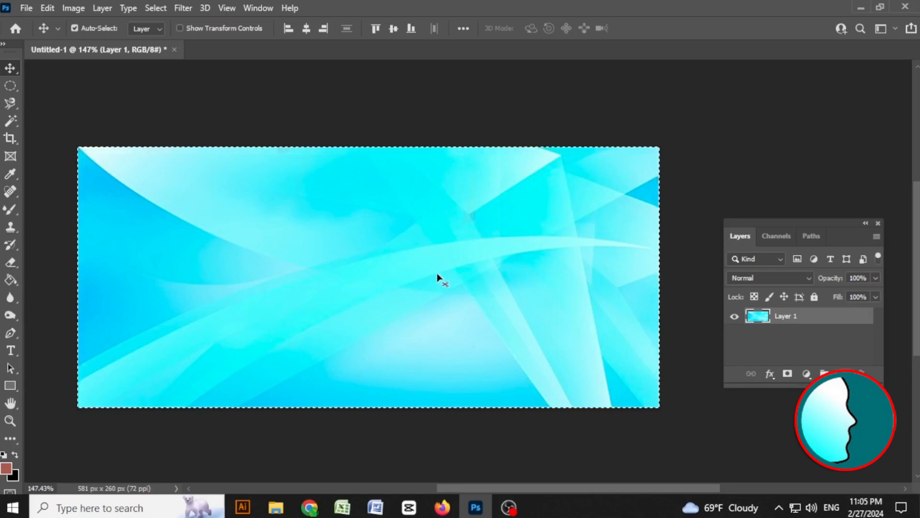
pyautogui.hotkey('ctrl', 'c')
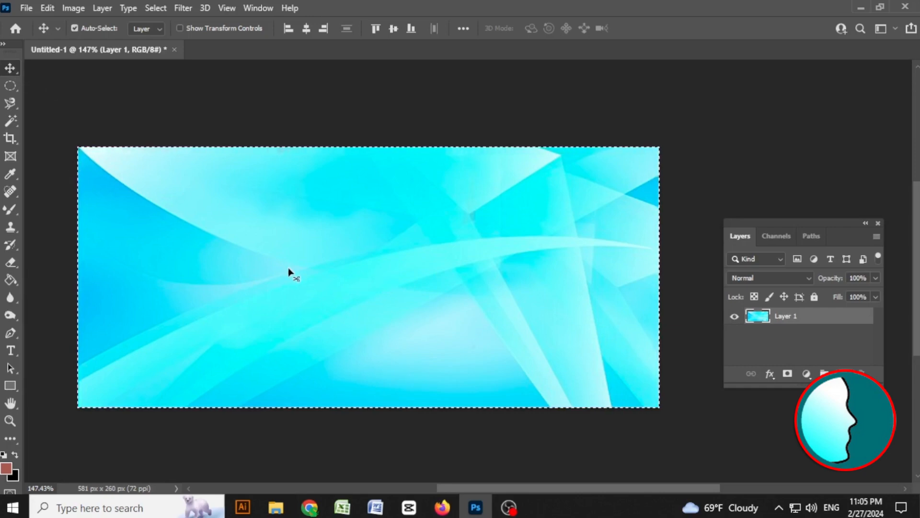
# Switch to Illustrator and paste the background image onto the banner artboard.
pyautogui.moveTo(296, 280); pyautogui.dragTo(247, 512)
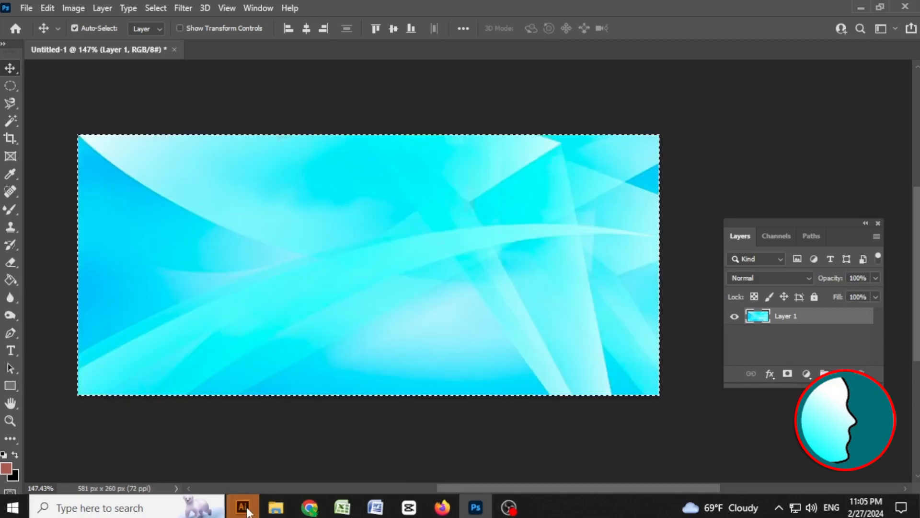
pyautogui.click(248, 512)
pyautogui.hotkey('alt', 'Tab')
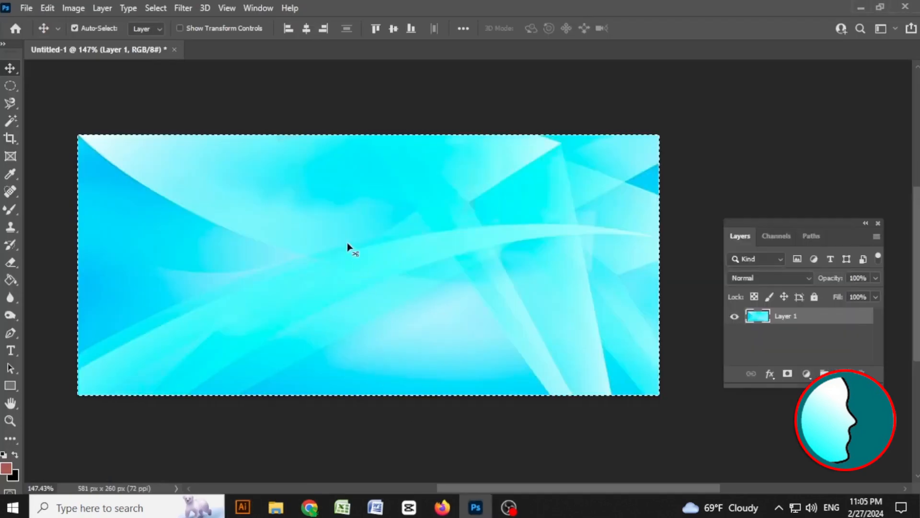
pyautogui.moveTo(347, 246); pyautogui.dragTo(452, 350)
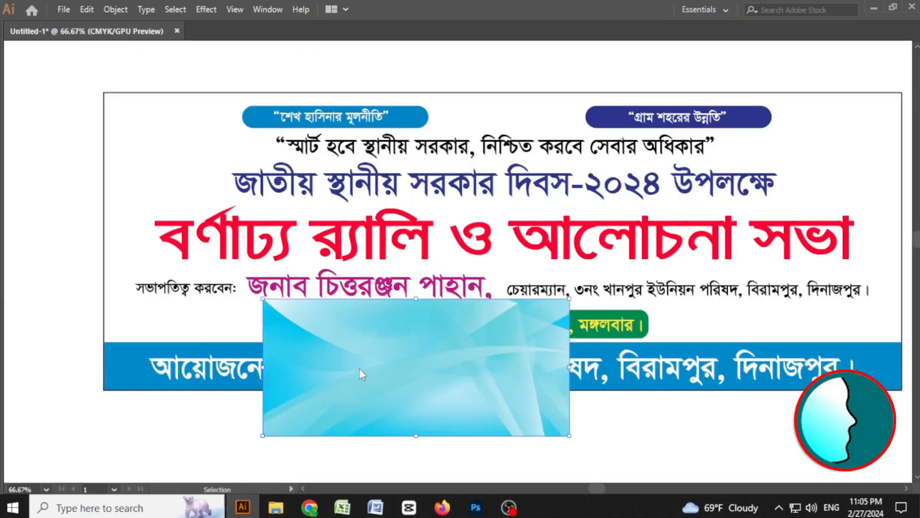
# Move the background image to the banner's top-left corner and scale it to cover the banner width.
pyautogui.moveTo(358, 367); pyautogui.dragTo(203, 157)
pyautogui.moveTo(594, 274); pyautogui.dragTo(451, 224)
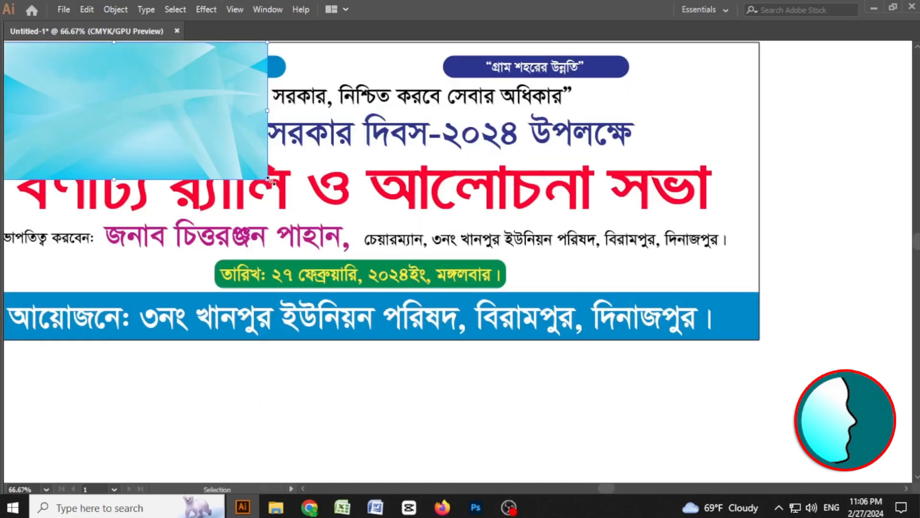
pyautogui.moveTo(269, 179); pyautogui.dragTo(659, 325)
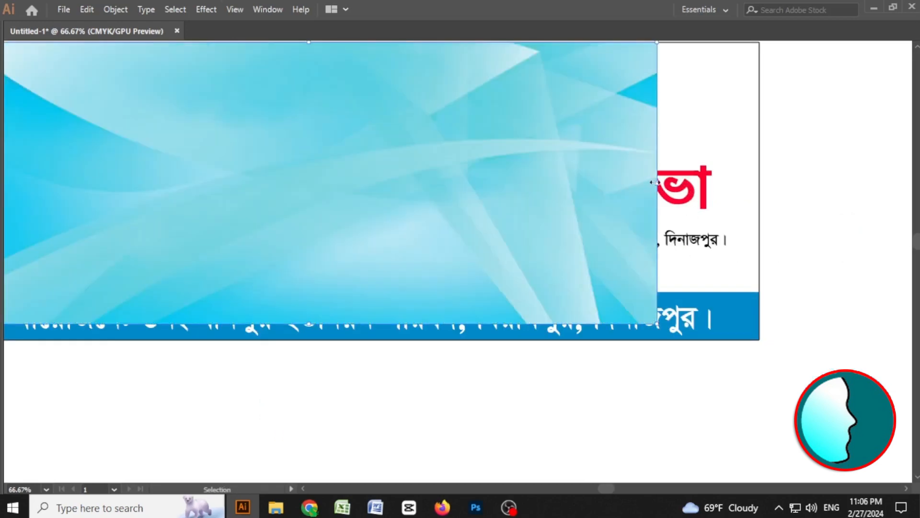
pyautogui.moveTo(654, 182); pyautogui.dragTo(760, 182)
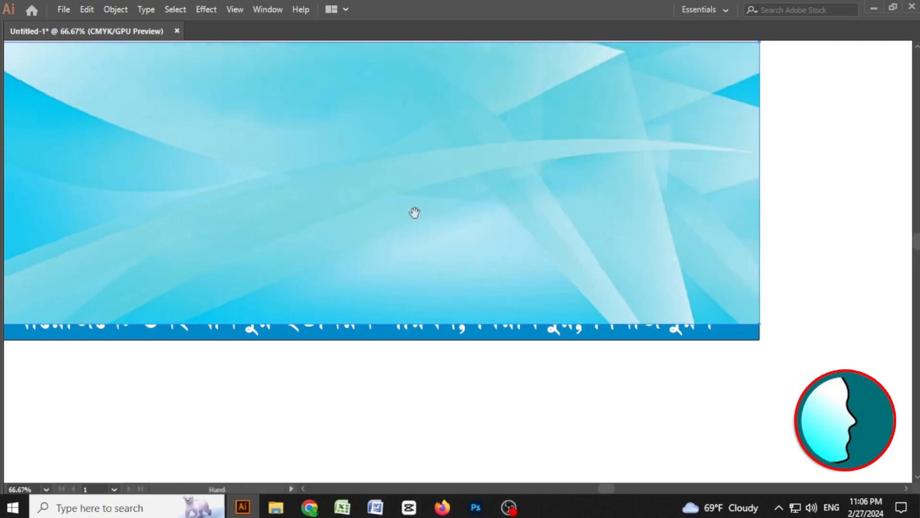
# Bring the background image to the front of the stacking order.
pyautogui.moveTo(414, 212); pyautogui.dragTo(508, 244)
pyautogui.rightClick(473, 219)
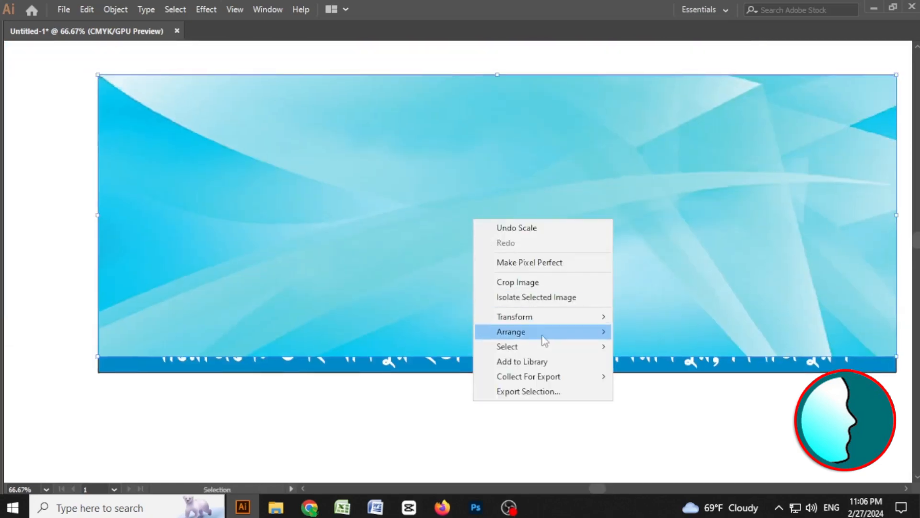
pyautogui.moveTo(572, 332)
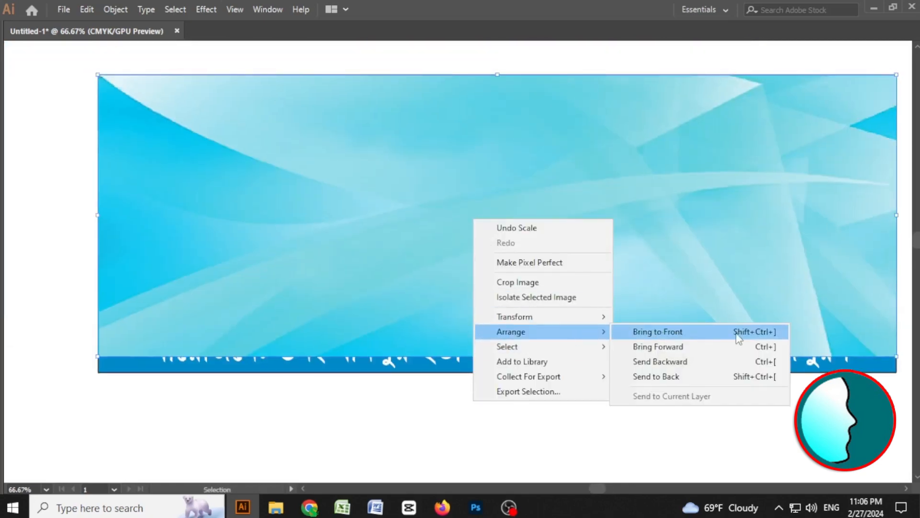
pyautogui.click(709, 332)
# Bring the background image forward one level in the arrangement.
pyautogui.rightClick(493, 227)
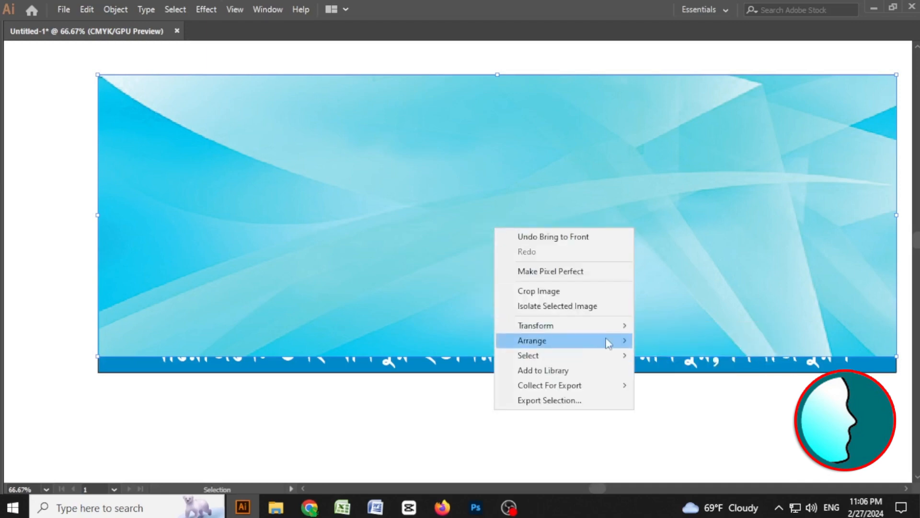
pyautogui.moveTo(611, 341)
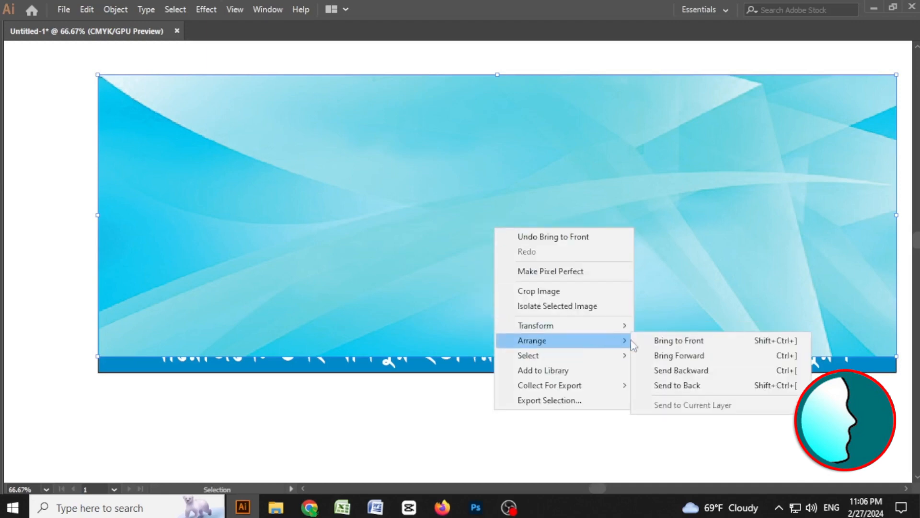
pyautogui.click(710, 360)
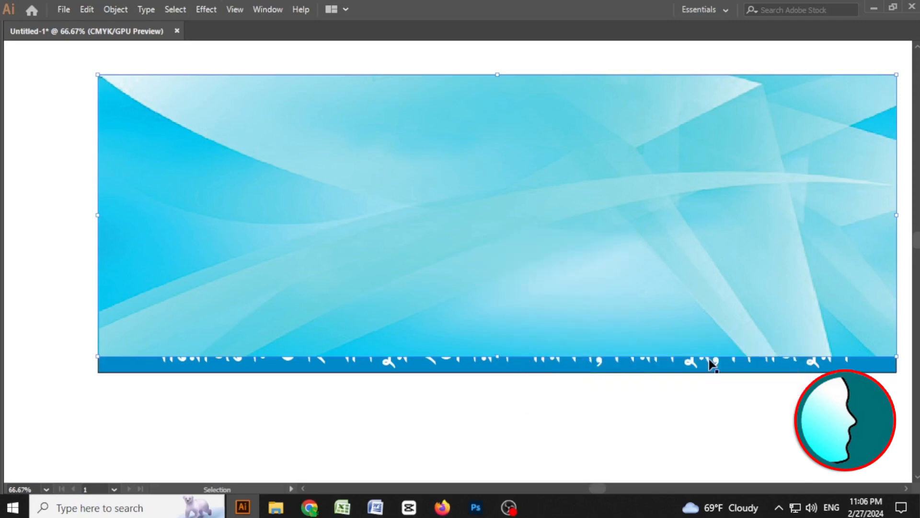
# Send the background image to the back of the stacking order, behind the banner's text and shapes.
pyautogui.rightClick(462, 214)
pyautogui.moveTo(559, 324)
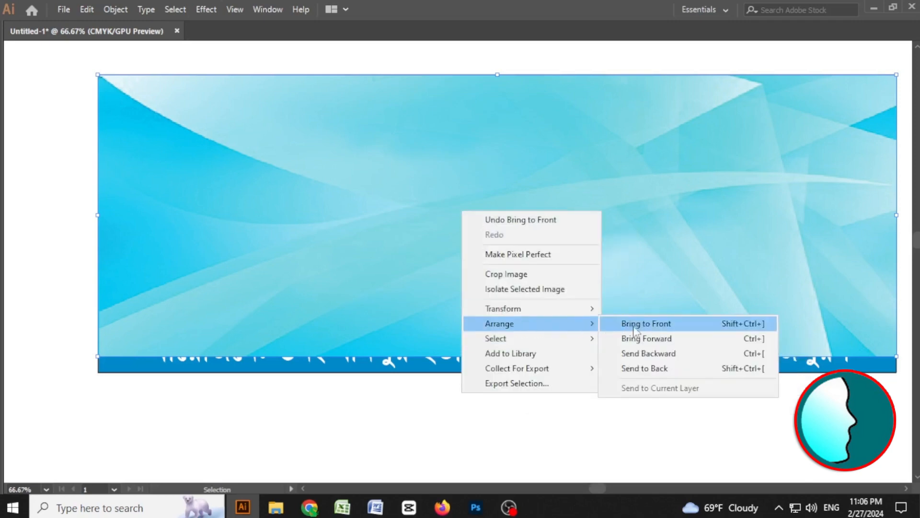
pyautogui.click(651, 353)
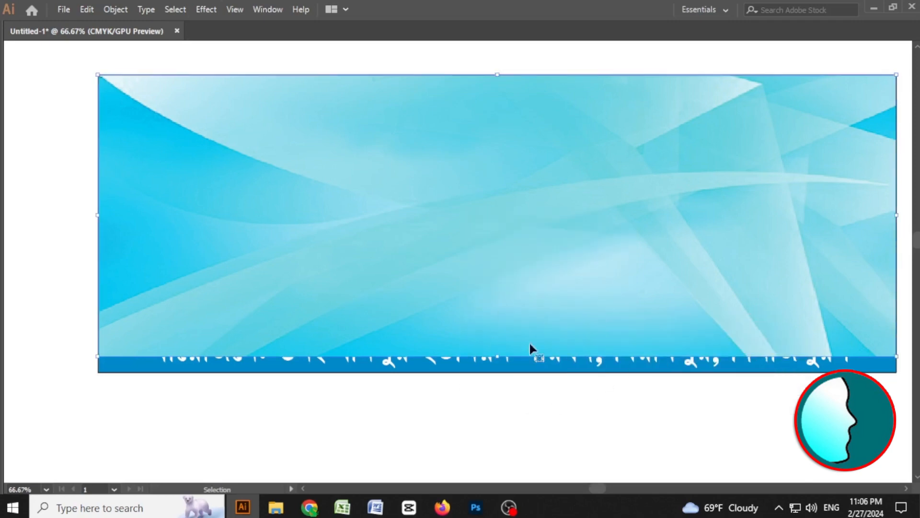
pyautogui.hotkey('ctrl', 'shift', '[')
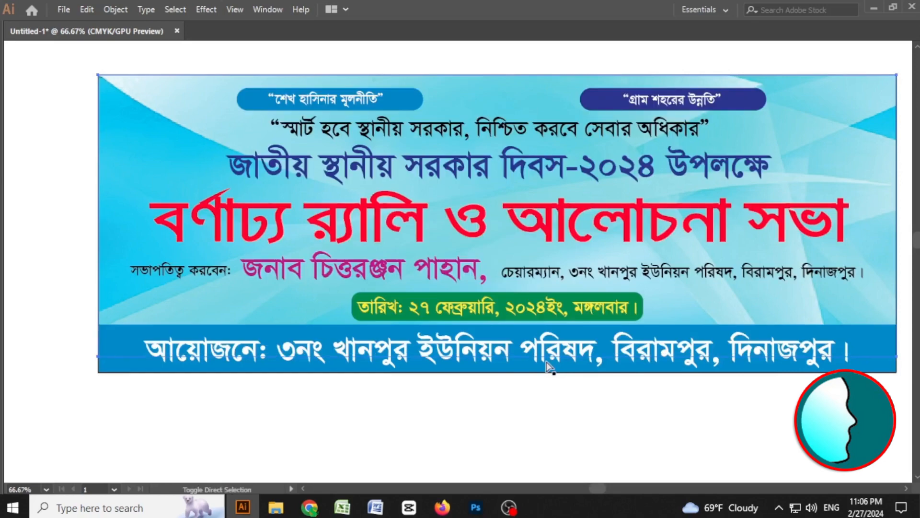
# Examine the whole banner with its new background at a reduced zoom.
pyautogui.click(486, 459)
pyautogui.press('space')
pyautogui.moveTo(423, 308); pyautogui.dragTo(396, 297)
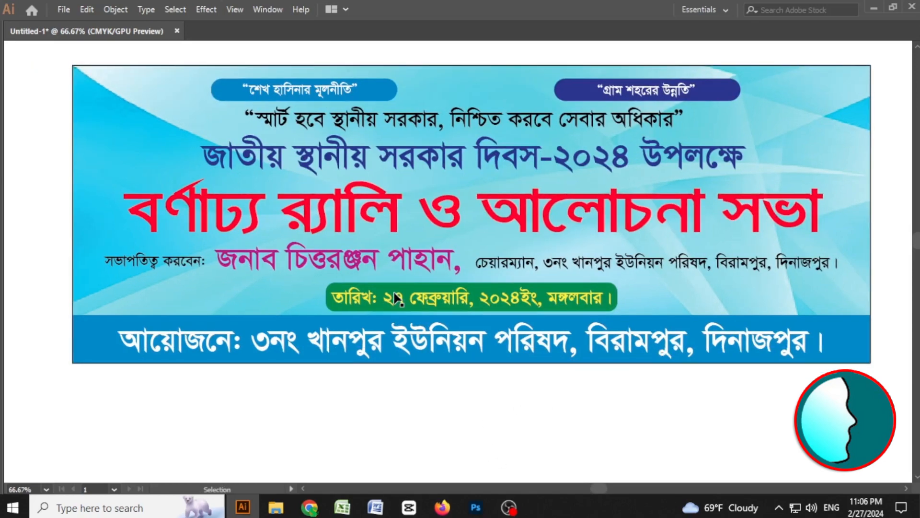
pyautogui.hotkey('ctrl', '-')
pyautogui.hotkey('ctrl', '-')
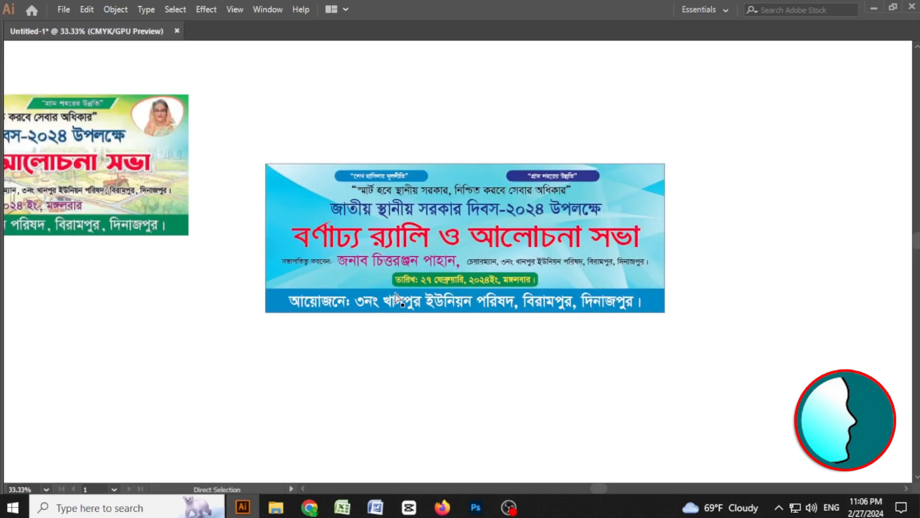
pyautogui.press('space')
pyautogui.moveTo(546, 212); pyautogui.dragTo(505, 210)
pyautogui.press('space')
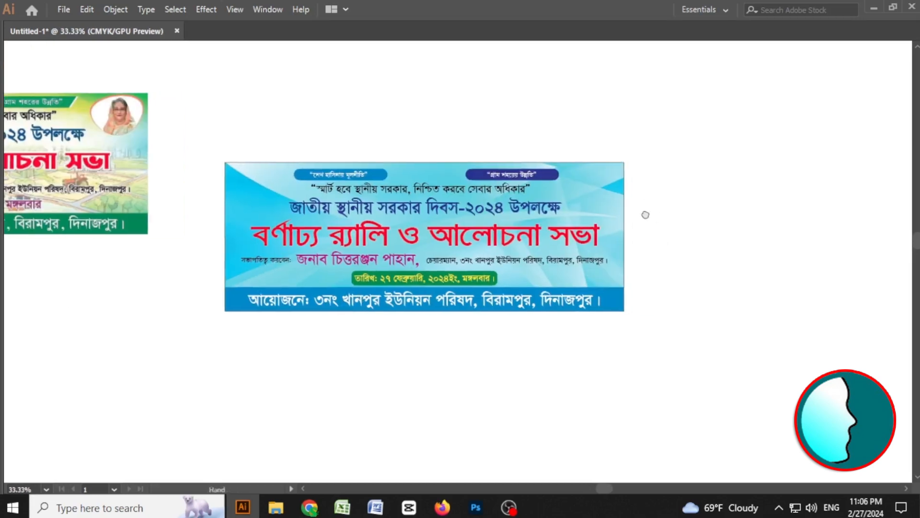
pyautogui.moveTo(668, 220); pyautogui.dragTo(617, 209)
pyautogui.moveTo(579, 122); pyautogui.dragTo(149, 321)
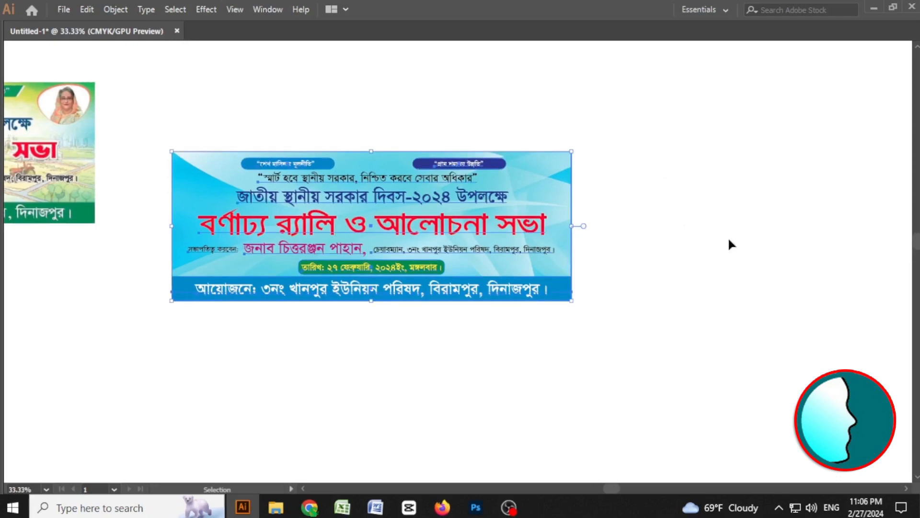
pyautogui.press('space')
pyautogui.moveTo(706, 237); pyautogui.dragTo(559, 244)
pyautogui.moveTo(327, 242); pyautogui.dragTo(746, 241)
pyautogui.press('a')
pyautogui.click(643, 377)
pyautogui.press('space')
pyautogui.moveTo(778, 350); pyautogui.dragTo(691, 341)
# Switch to Photoshop, deselect the image, and choose the Eraser tool with a Soft Round 90 px brush.
pyautogui.click(475, 507)
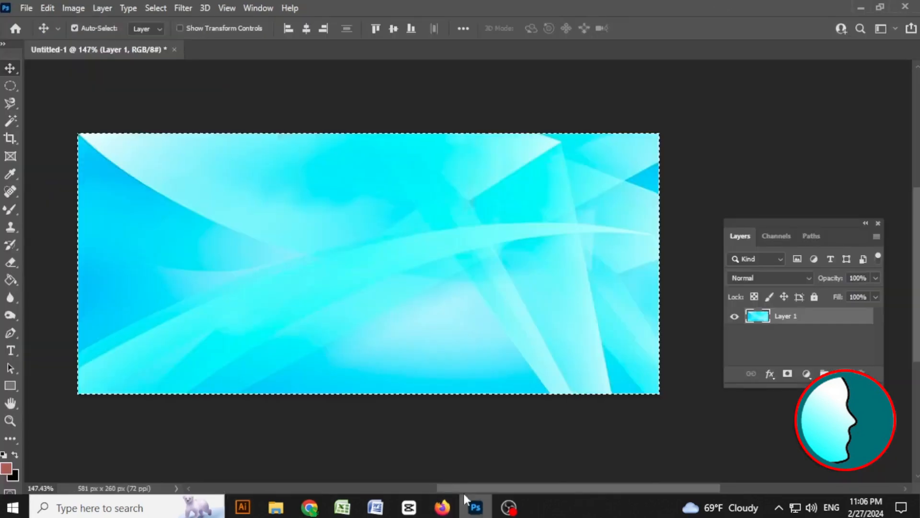
pyautogui.hotkey('ctrl', 'd')
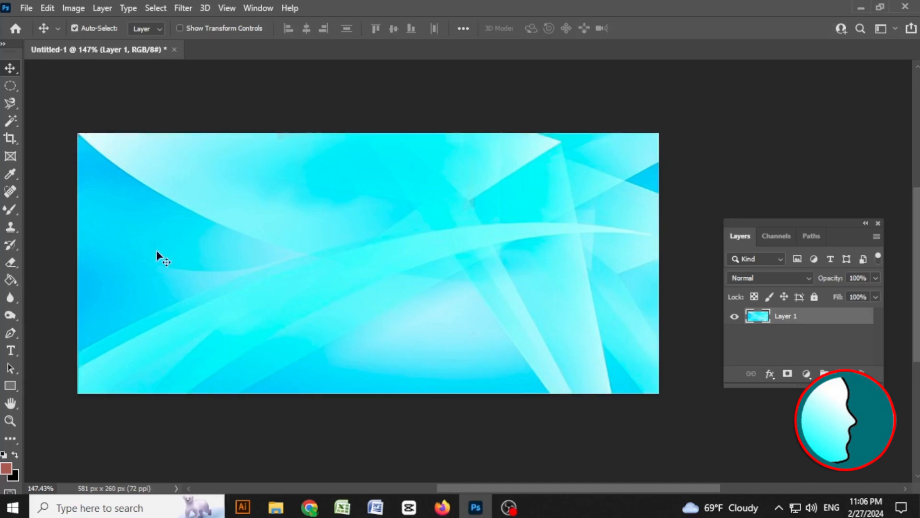
pyautogui.rightClick(12, 263)
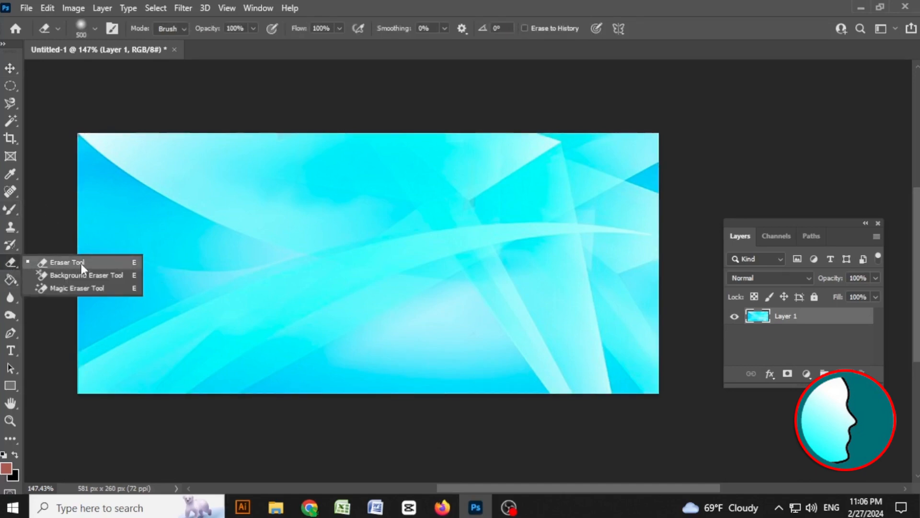
pyautogui.click(70, 267)
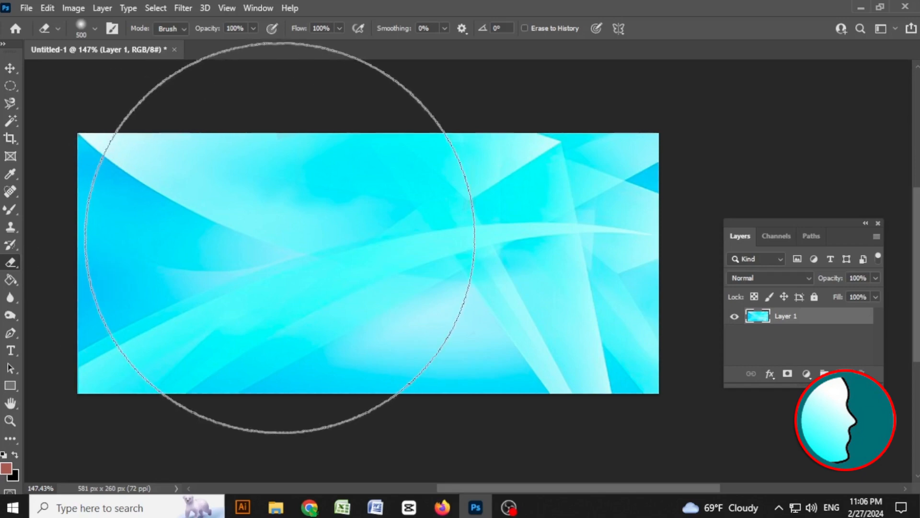
pyautogui.press('[')
pyautogui.press('[')
pyautogui.press('[')
pyautogui.press('[')
pyautogui.press('[')
pyautogui.press('[')
pyautogui.press('[')
pyautogui.press('[')
pyautogui.press('[')
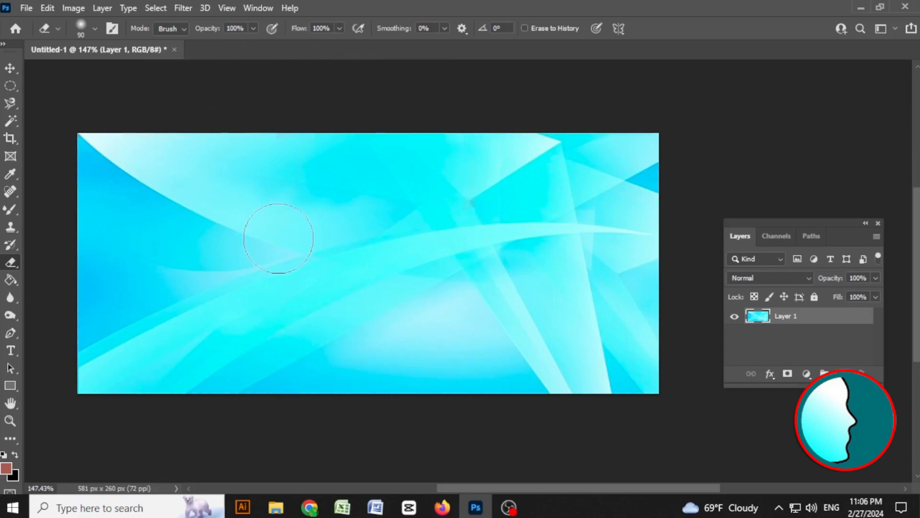
pyautogui.rightClick(312, 223)
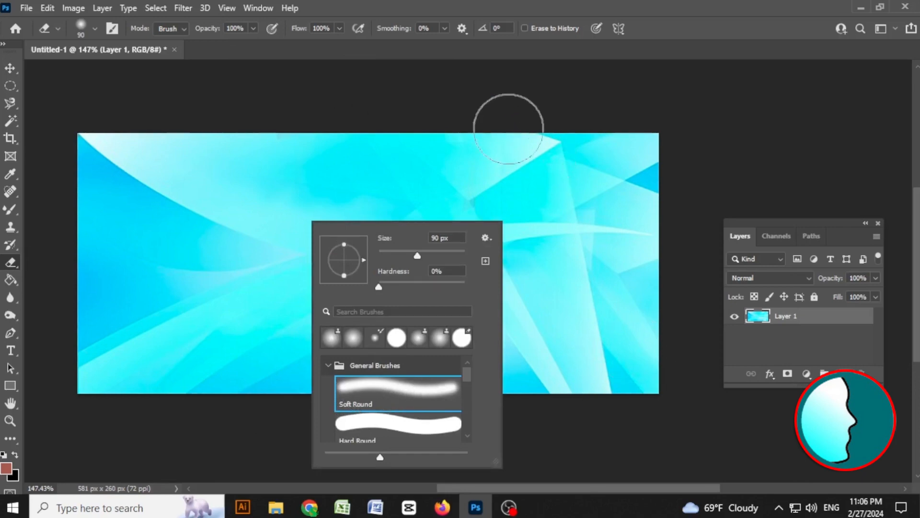
pyautogui.click(671, 22)
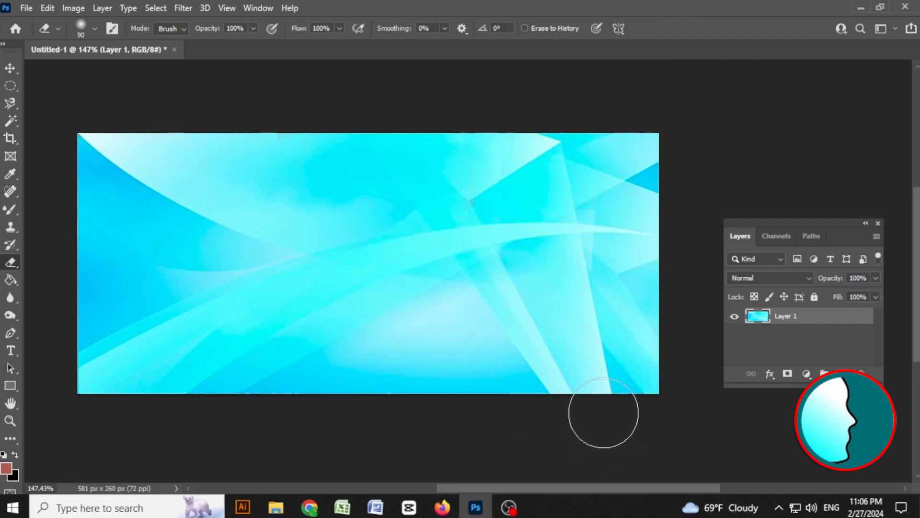
# Enlarge the eraser to 150 px and erase the lower half of the background image with soft strokes.
pyautogui.press(']')
pyautogui.press(']')
pyautogui.press(']')
pyautogui.moveTo(641, 353)
pyautogui.mouseDown()
pyautogui.moveTo(522, 357)
pyautogui.moveTo(479, 341)
pyautogui.moveTo(367, 354)
pyautogui.moveTo(194, 395)
pyautogui.moveTo(110, 433)
pyautogui.moveTo(386, 383)
pyautogui.moveTo(465, 338)
pyautogui.moveTo(544, 334)
pyautogui.moveTo(634, 314)
pyautogui.moveTo(712, 188)
pyautogui.moveTo(680, 255)
pyautogui.moveTo(587, 342)
pyautogui.moveTo(479, 344)
pyautogui.moveTo(616, 294)
pyautogui.moveTo(468, 350)
pyautogui.moveTo(281, 367)
pyautogui.moveTo(187, 402)
pyautogui.moveTo(634, 341)
pyautogui.mouseUp()
# Convert the image to CMYK Color mode, accepting the profile conversion.
pyautogui.click(74, 7)
pyautogui.moveTo(82, 22)
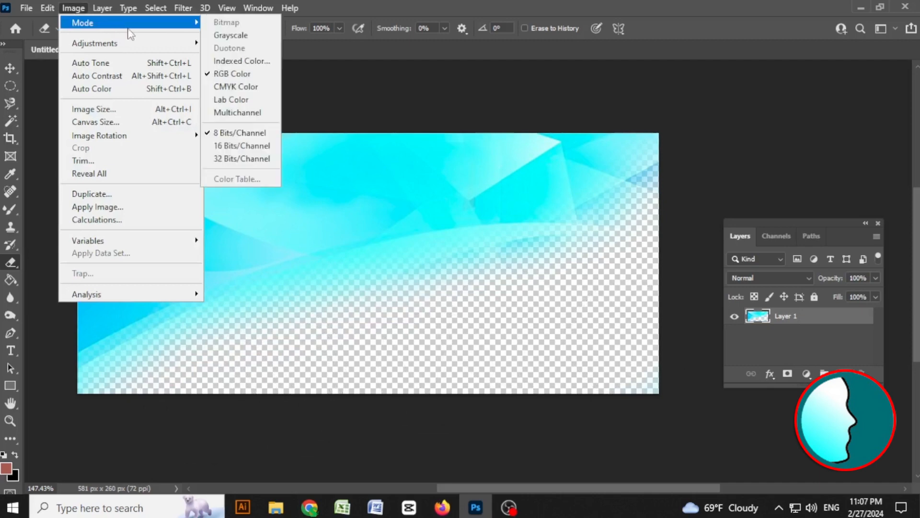
pyautogui.click(489, 5)
pyautogui.click(74, 8)
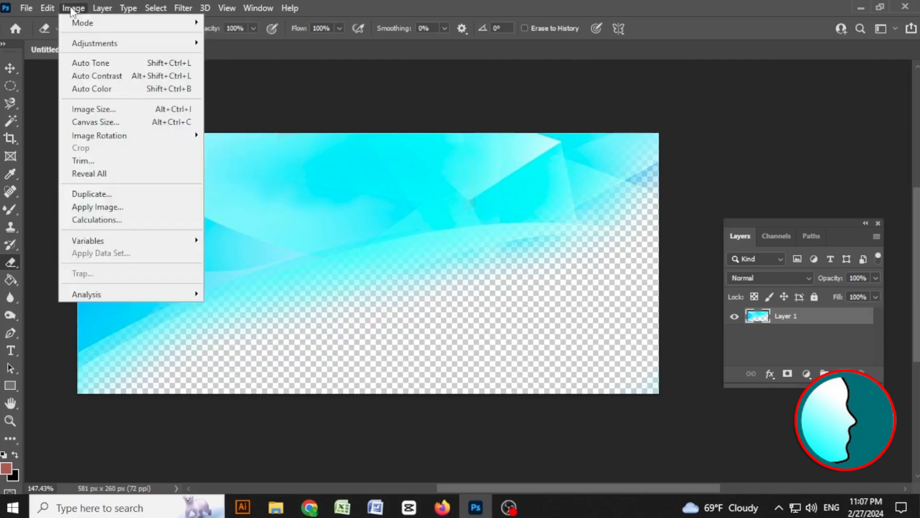
pyautogui.moveTo(143, 30)
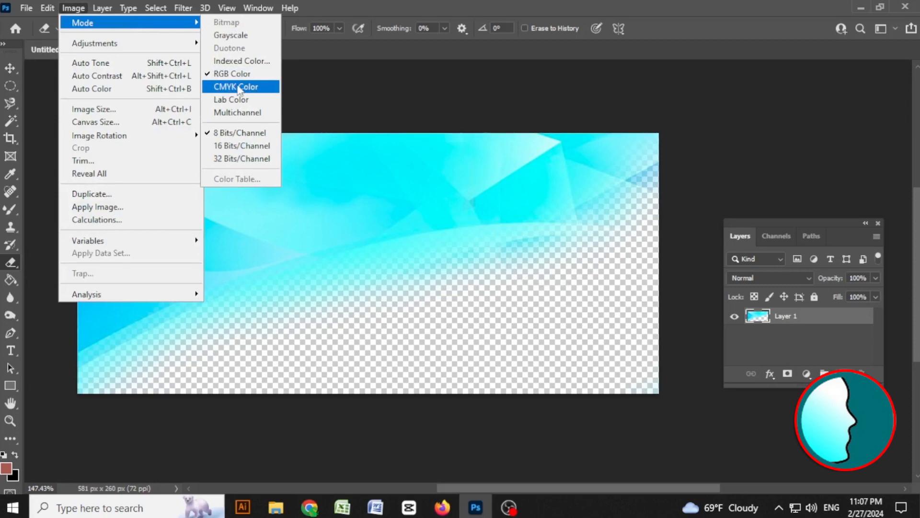
pyautogui.click(239, 88)
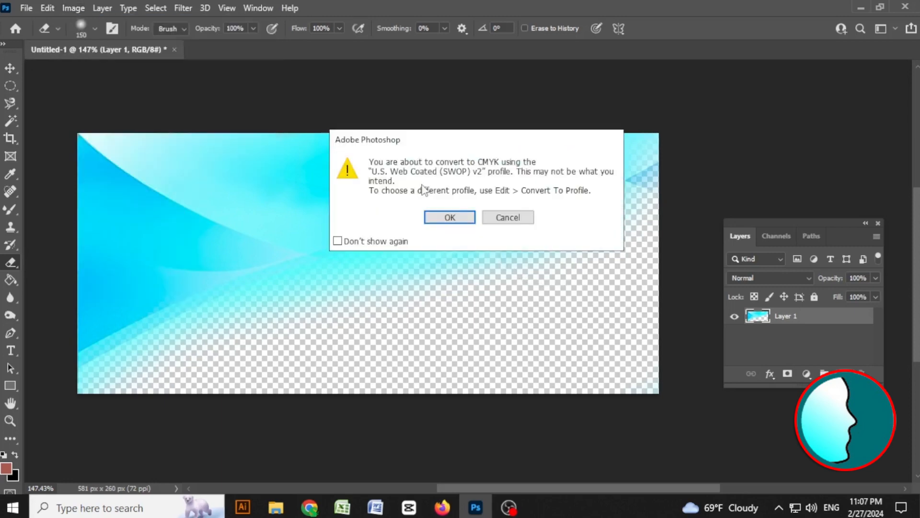
pyautogui.click(439, 215)
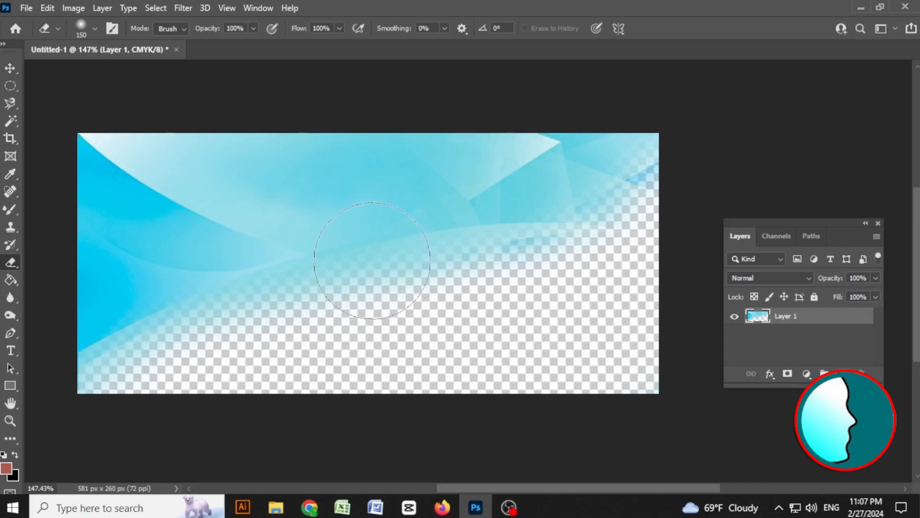
pyautogui.hotkey('ctrl', 'l')
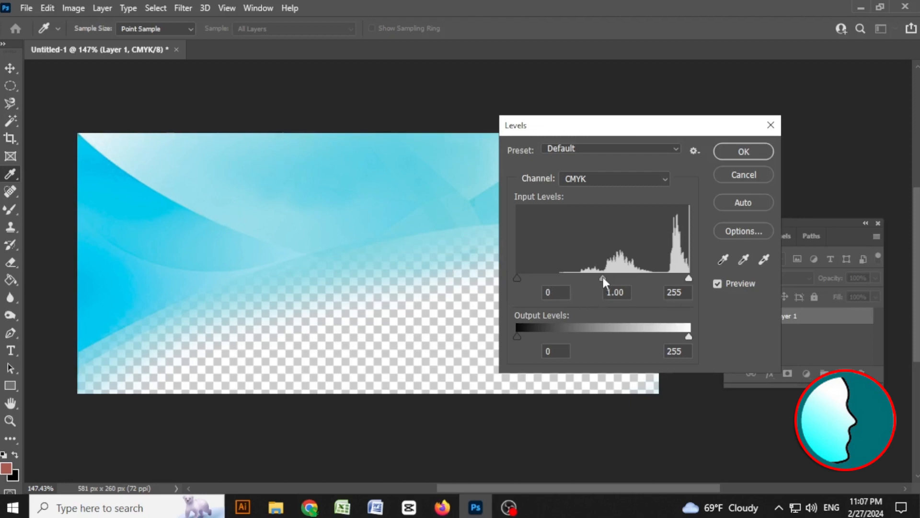
pyautogui.moveTo(602, 278); pyautogui.dragTo(626, 278)
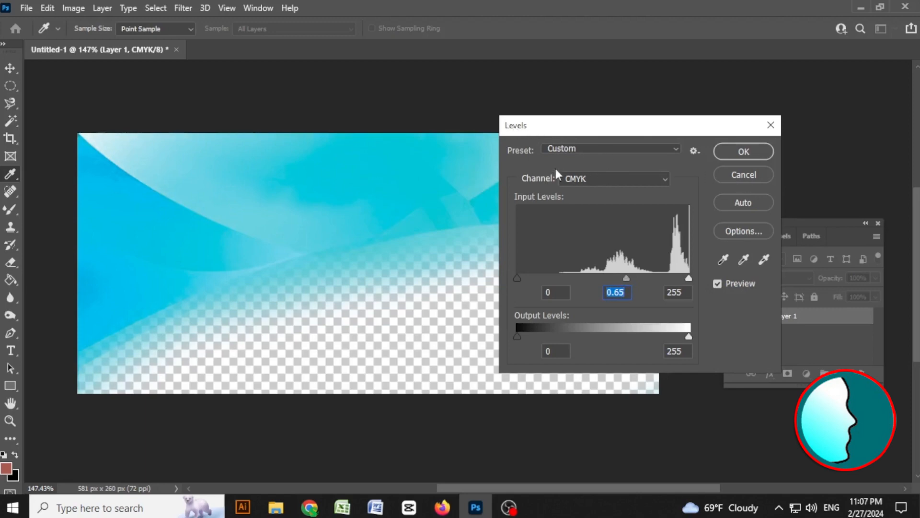
pyautogui.click(740, 176)
pyautogui.press('e')
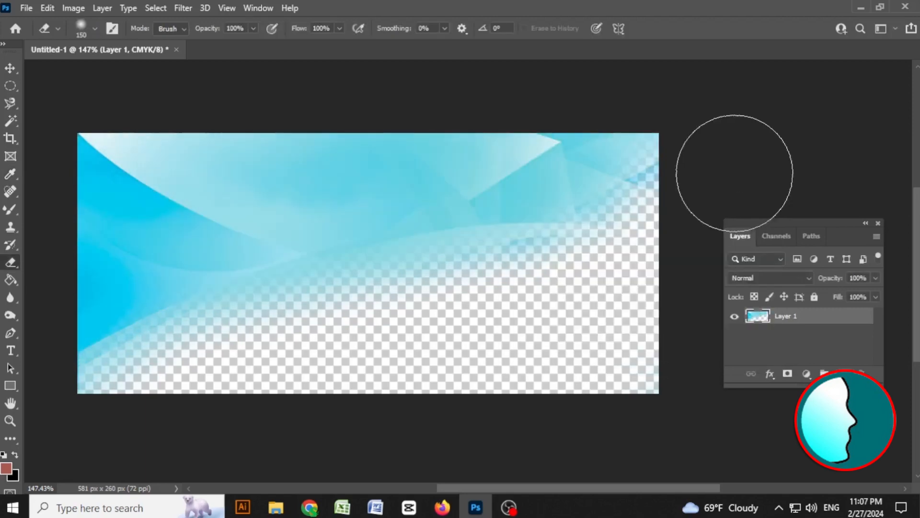
pyautogui.click(82, 8)
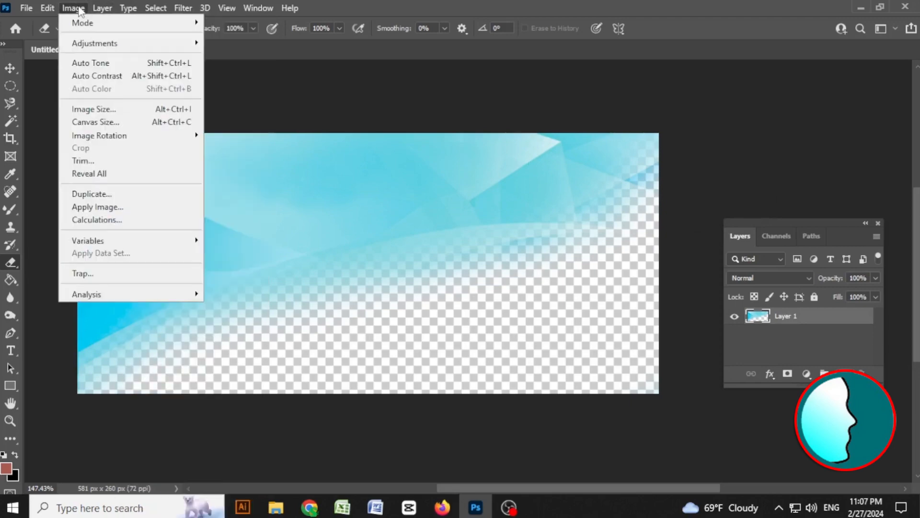
pyautogui.moveTo(100, 23)
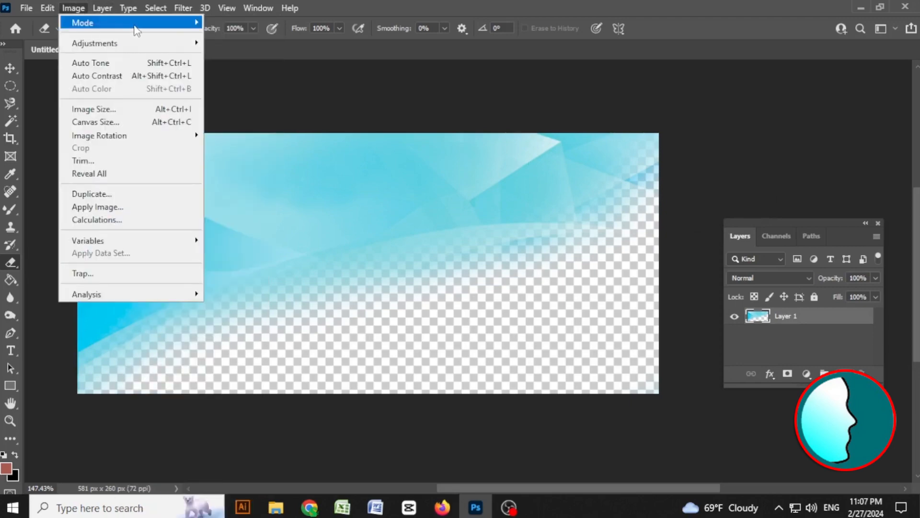
pyautogui.moveTo(46, 9)
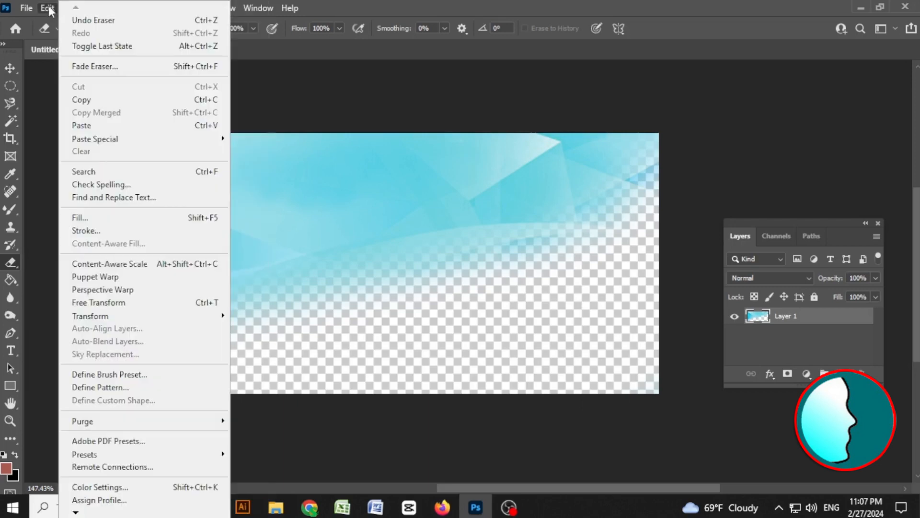
pyautogui.click(354, 7)
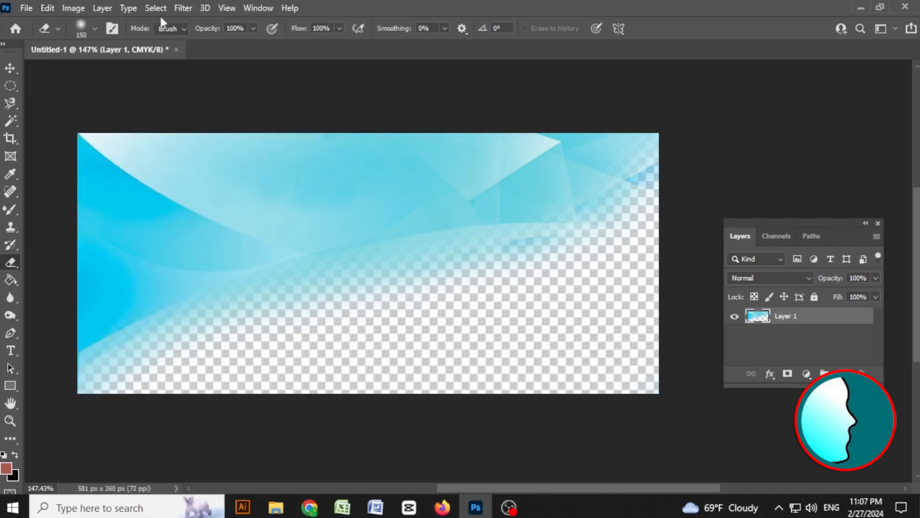
pyautogui.click(180, 8)
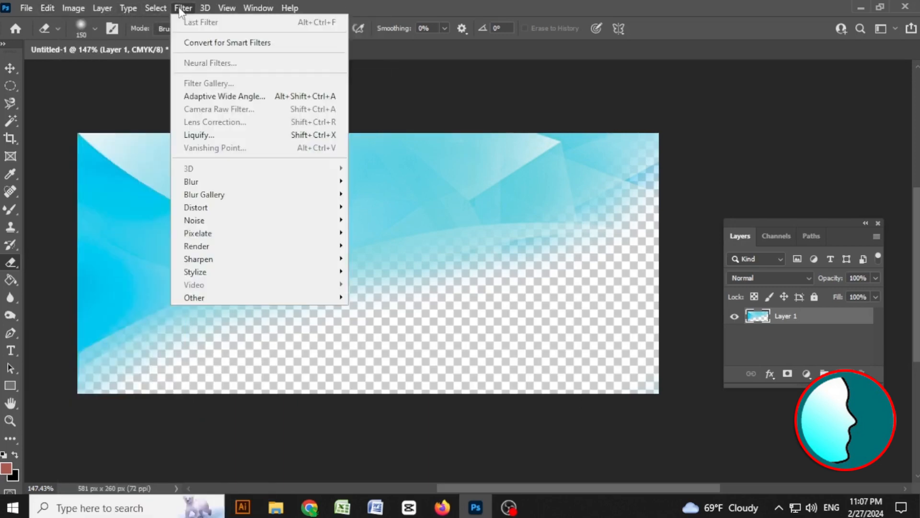
pyautogui.moveTo(110, 10)
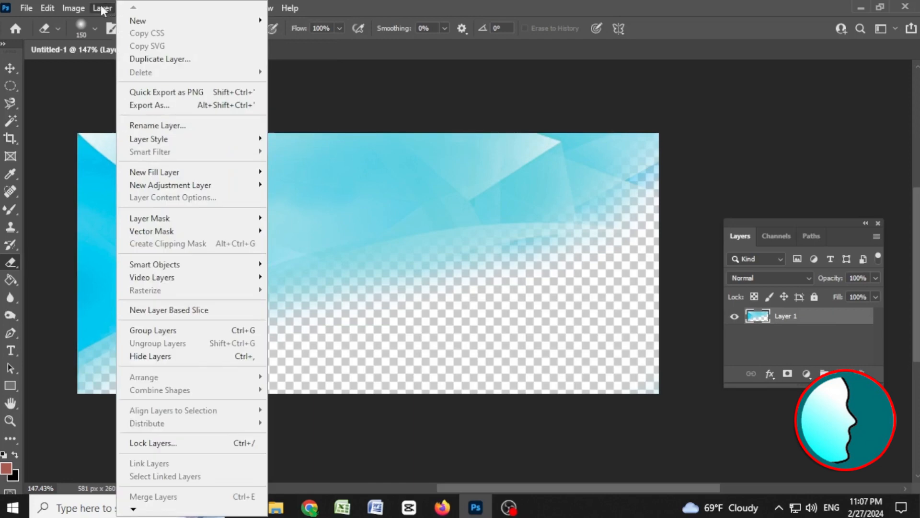
pyautogui.moveTo(75, 12)
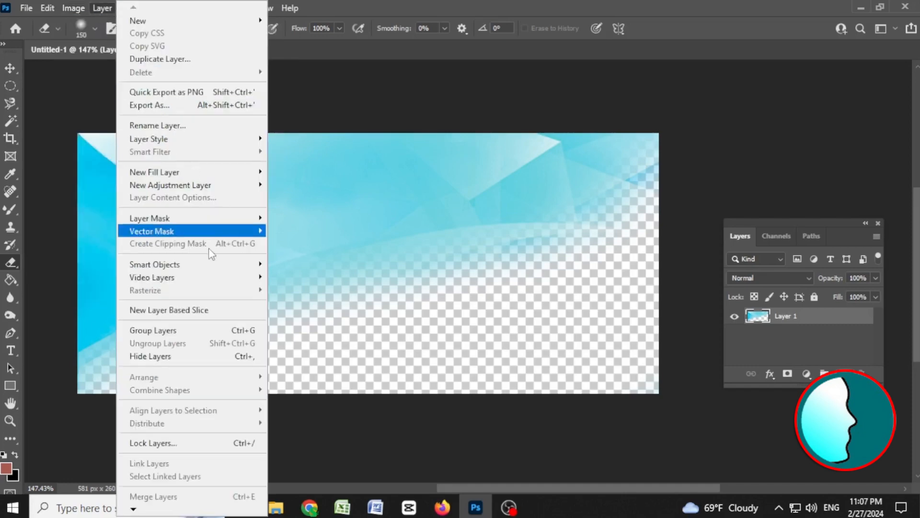
pyautogui.click(709, 1)
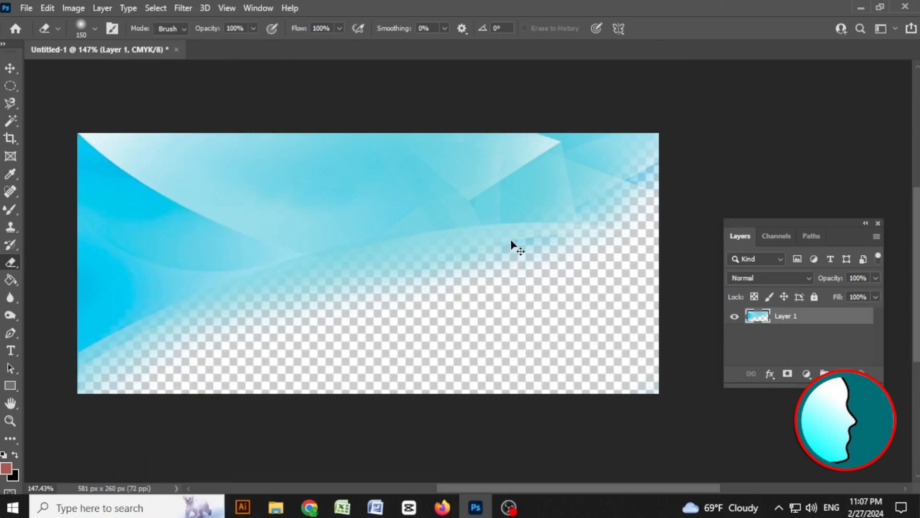
# Open Levels and set the CMYK input midtone to 0.60 and the white point to 245.
pyautogui.hotkey('ctrl', 'l')
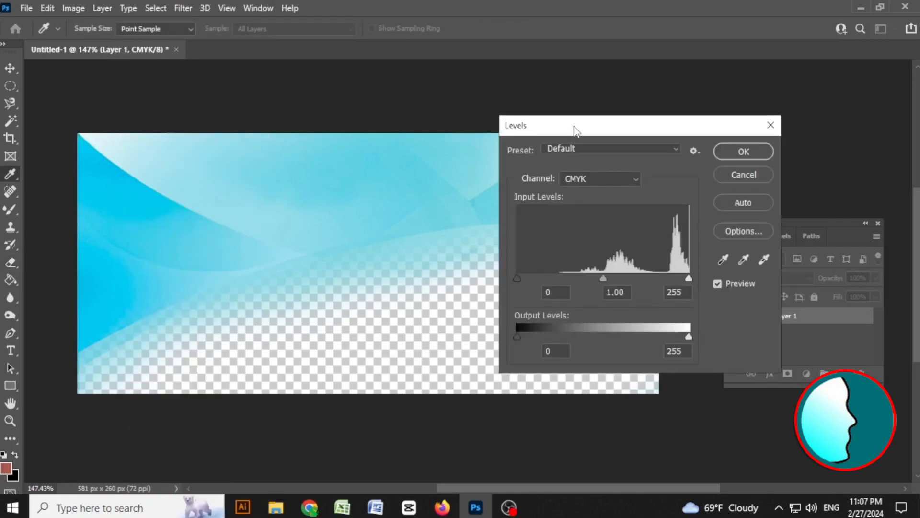
pyautogui.moveTo(575, 127); pyautogui.dragTo(454, 121)
pyautogui.moveTo(483, 272); pyautogui.dragTo(510, 272)
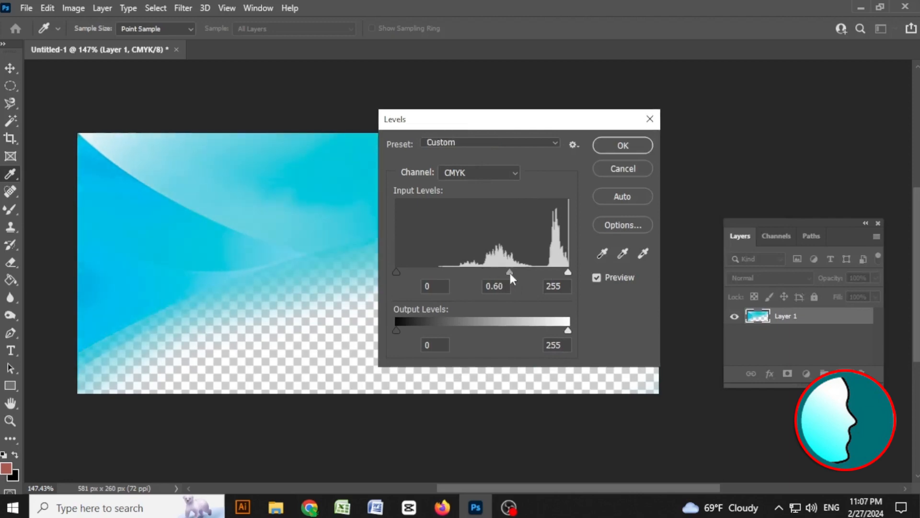
pyautogui.moveTo(567, 272); pyautogui.dragTo(562, 273)
pyautogui.moveTo(511, 120); pyautogui.dragTo(662, 119)
# In Levels, lower the midtone of the Cyan channel and of the Magenta channel, then apply the adjustment.
pyautogui.click(663, 174)
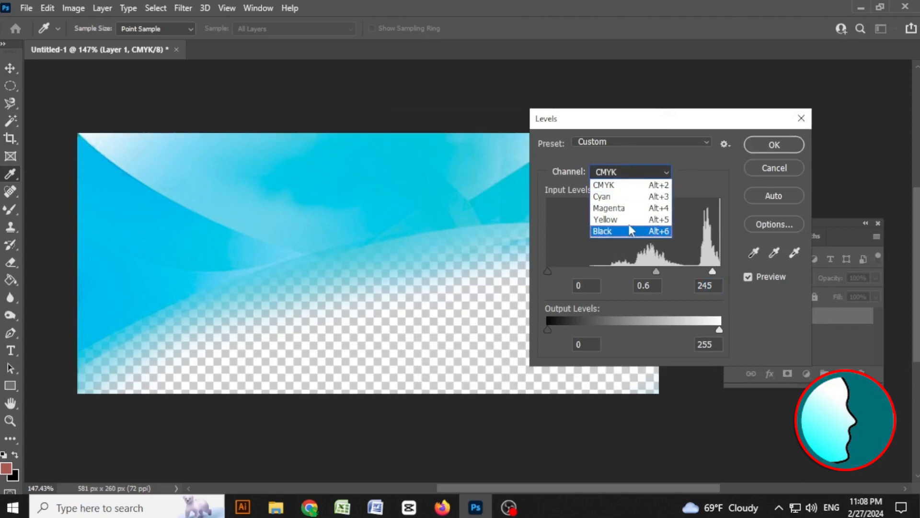
pyautogui.click(628, 197)
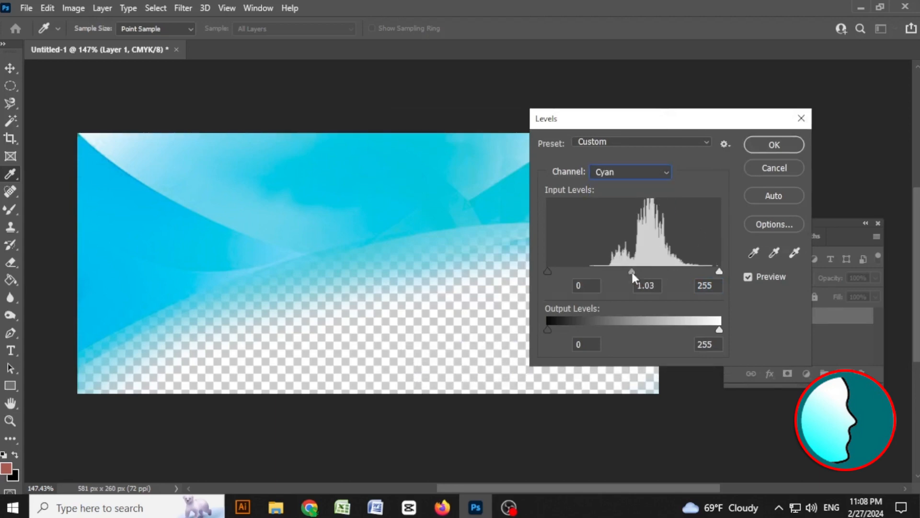
pyautogui.moveTo(632, 272)
pyautogui.mouseDown()
pyautogui.moveTo(667, 272)
pyautogui.moveTo(603, 272)
pyautogui.moveTo(614, 272)
pyautogui.mouseUp()
pyautogui.click(637, 173)
pyautogui.click(636, 214)
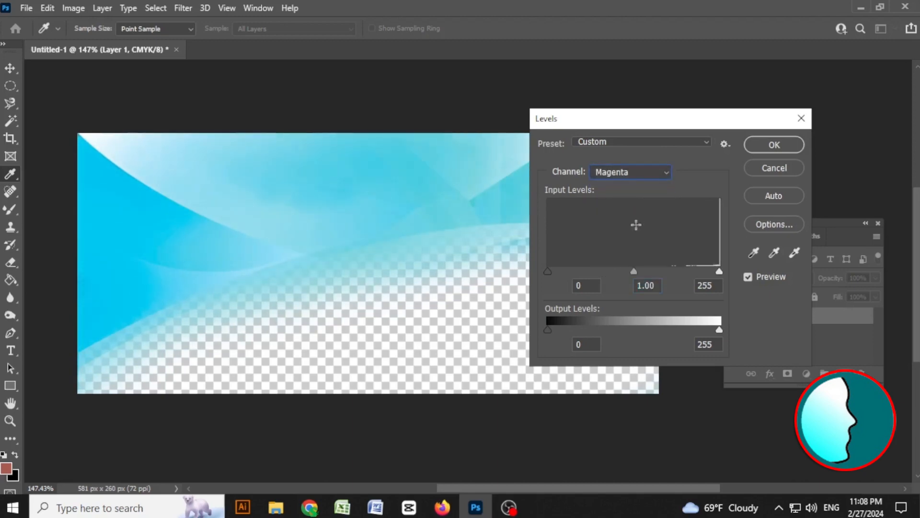
pyautogui.moveTo(663, 272); pyautogui.dragTo(603, 272)
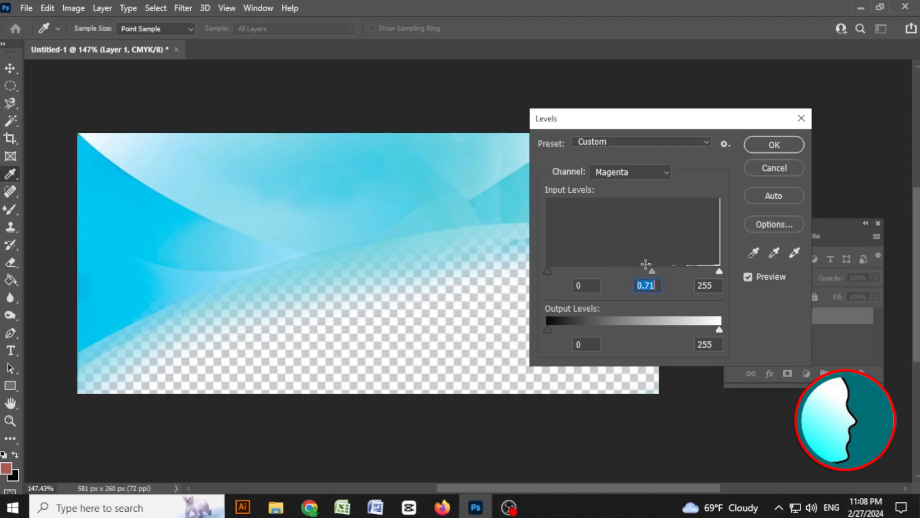
pyautogui.click(774, 145)
# Open Curves and raise the CMYK curve's midpoint to input 50, output 61, then apply it.
pyautogui.press('e')
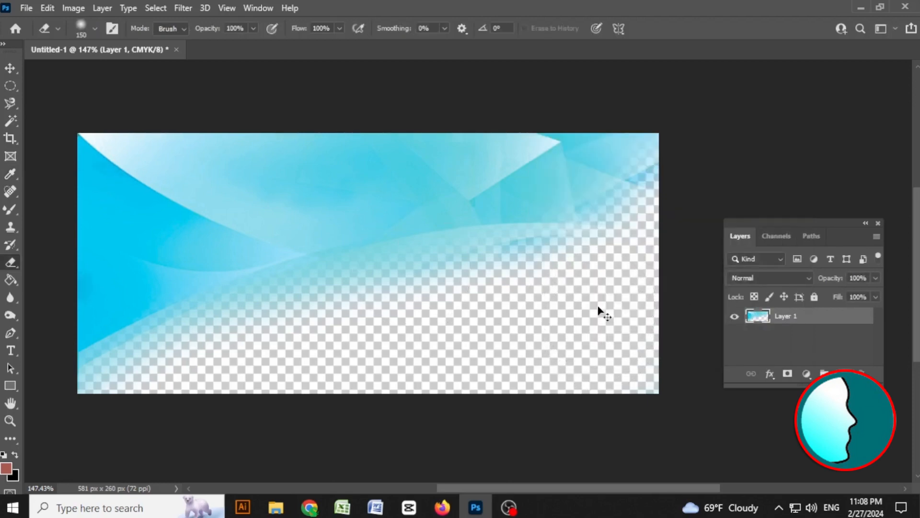
pyautogui.hotkey('ctrl', 'm')
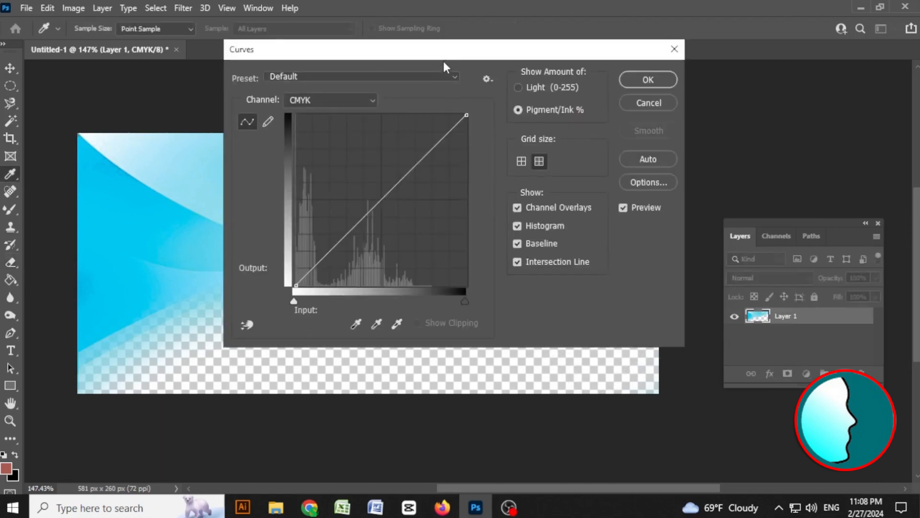
pyautogui.moveTo(445, 47); pyautogui.dragTo(659, 129)
pyautogui.moveTo(596, 274)
pyautogui.mouseDown()
pyautogui.moveTo(586, 266)
pyautogui.moveTo(627, 282)
pyautogui.moveTo(598, 259)
pyautogui.mouseUp()
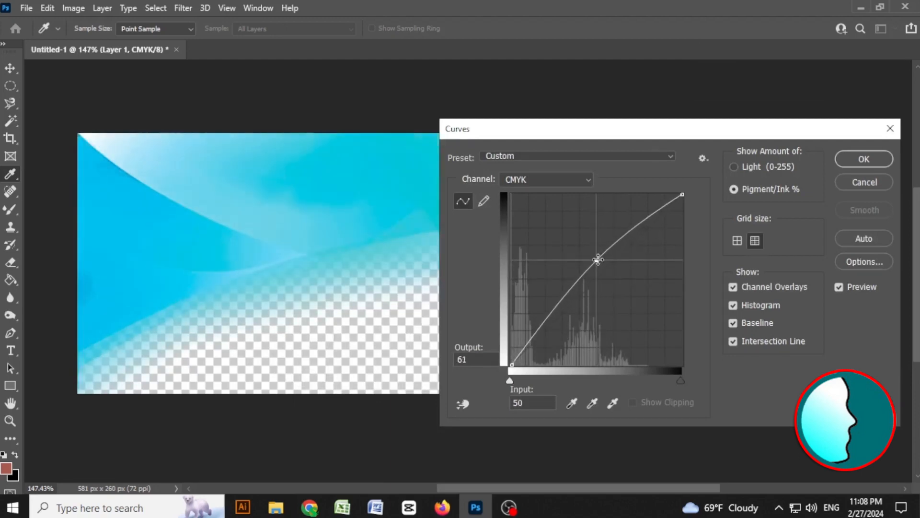
pyautogui.click(885, 163)
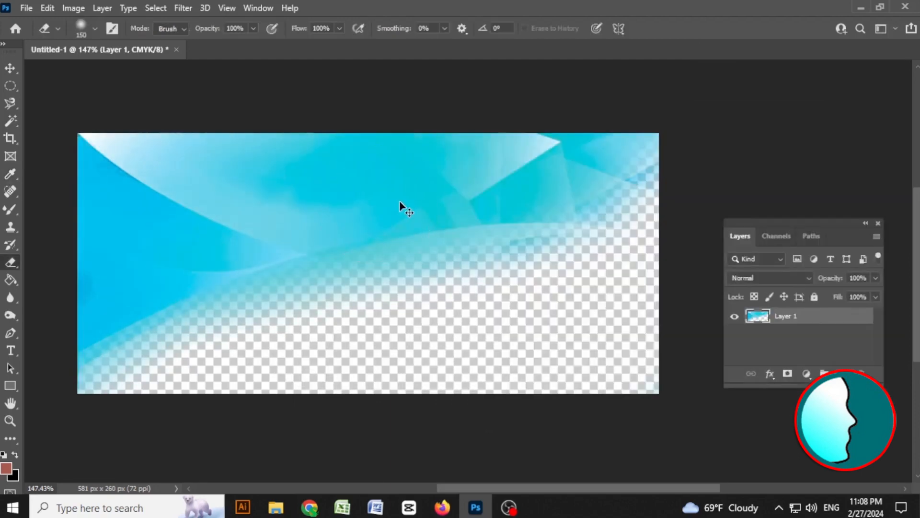
# Save the edited image to the Desktop as a Photoshop file named 01.
pyautogui.click(11, 68)
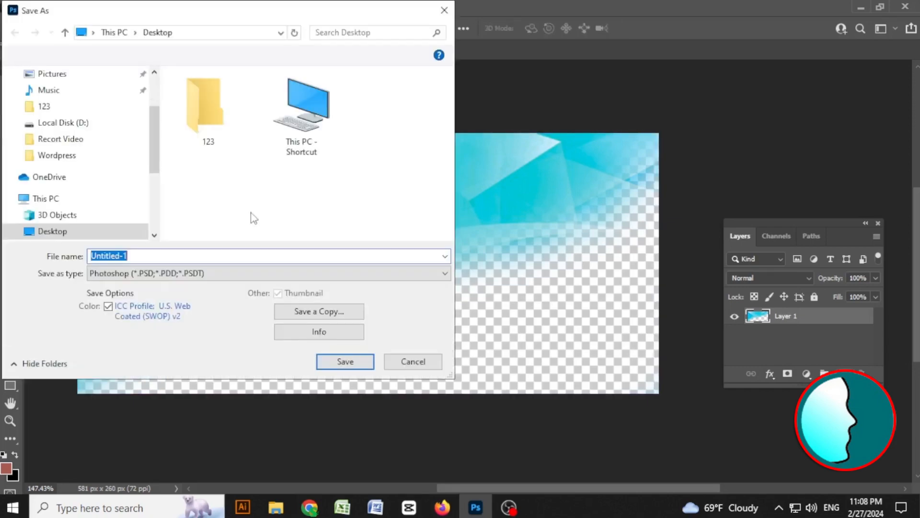
pyautogui.scroll(2, 151, 88)
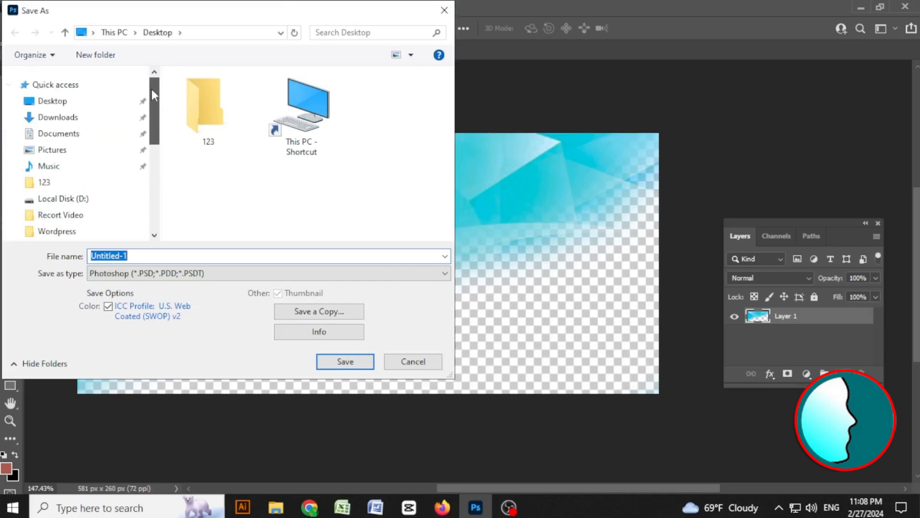
pyautogui.click(62, 99)
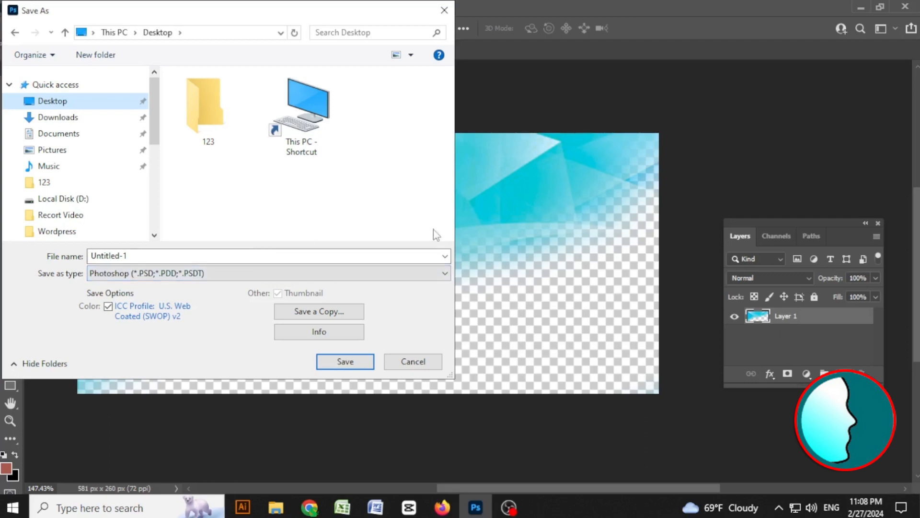
pyautogui.click(138, 256)
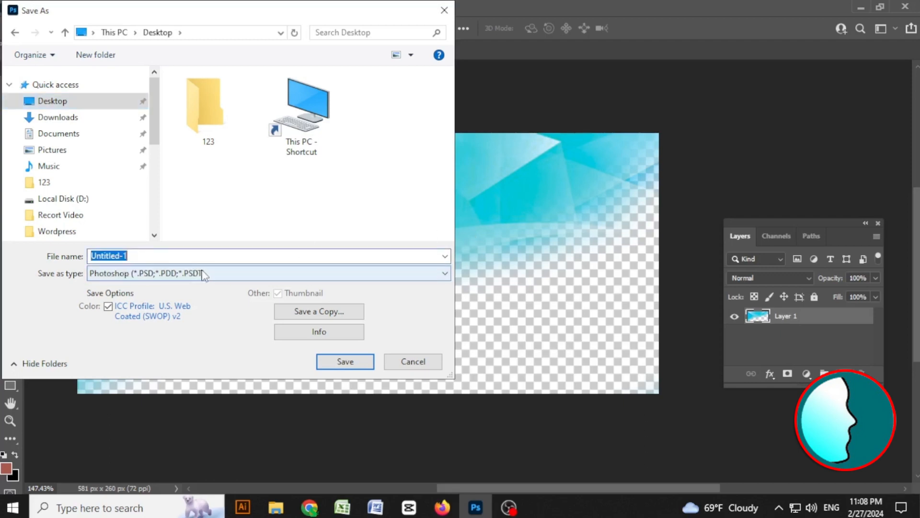
pyautogui.write('01')
pyautogui.press('Return')
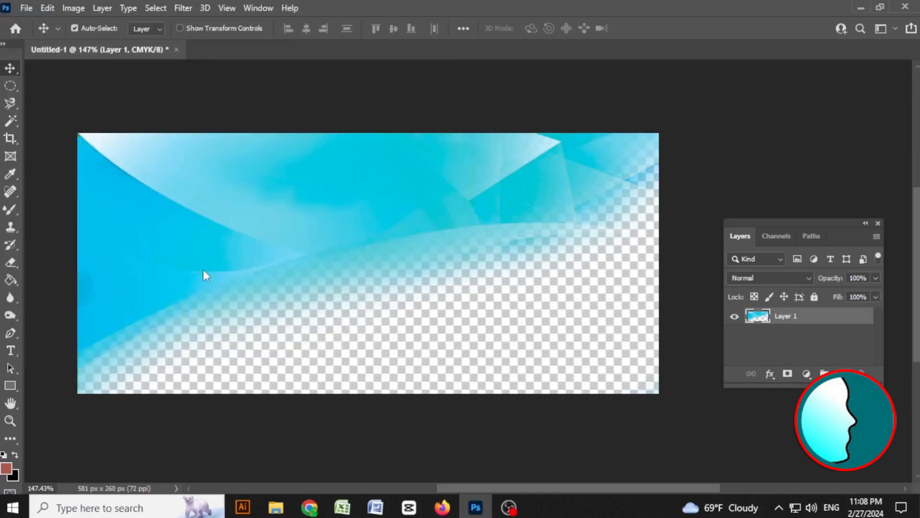
pyautogui.click(616, 134)
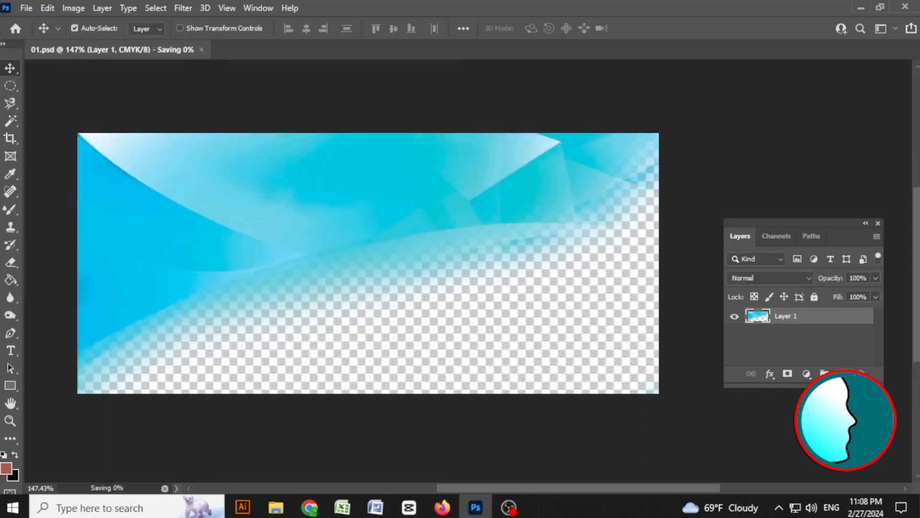
# Switch to Illustrator and bring the banner artboards into view.
pyautogui.click(243, 507)
pyautogui.hscroll(3, 671, 319)
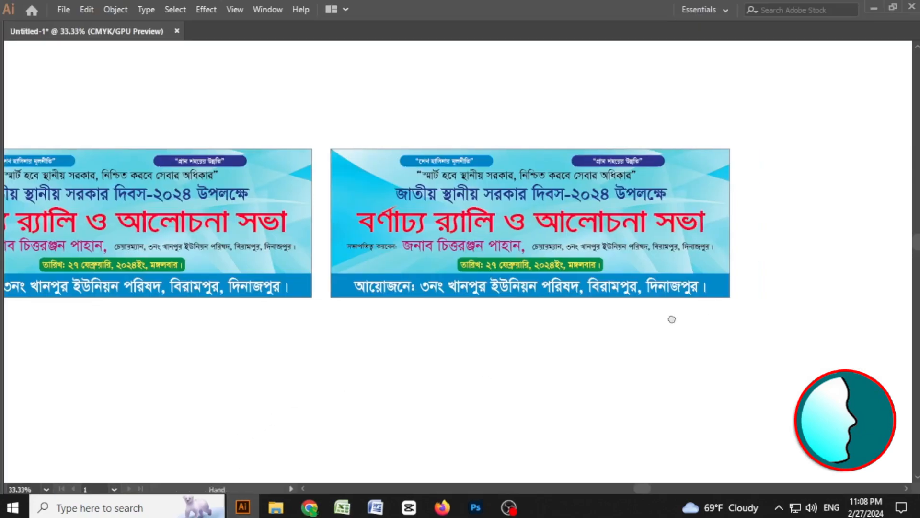